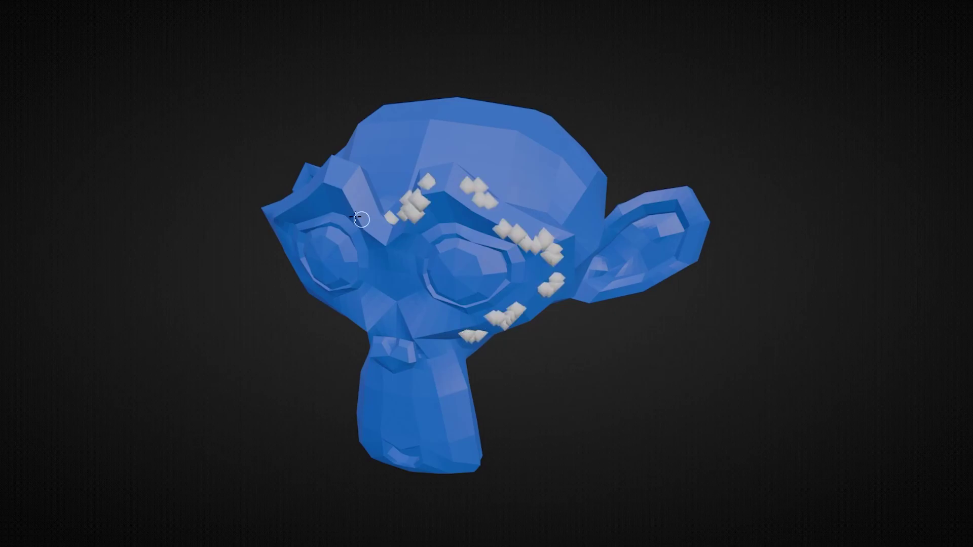
Paint strokes over the monkey head's face, chin and ear to place white instances along the painted areas.
key(KP_1)
drag(491, 374, 428, 341)
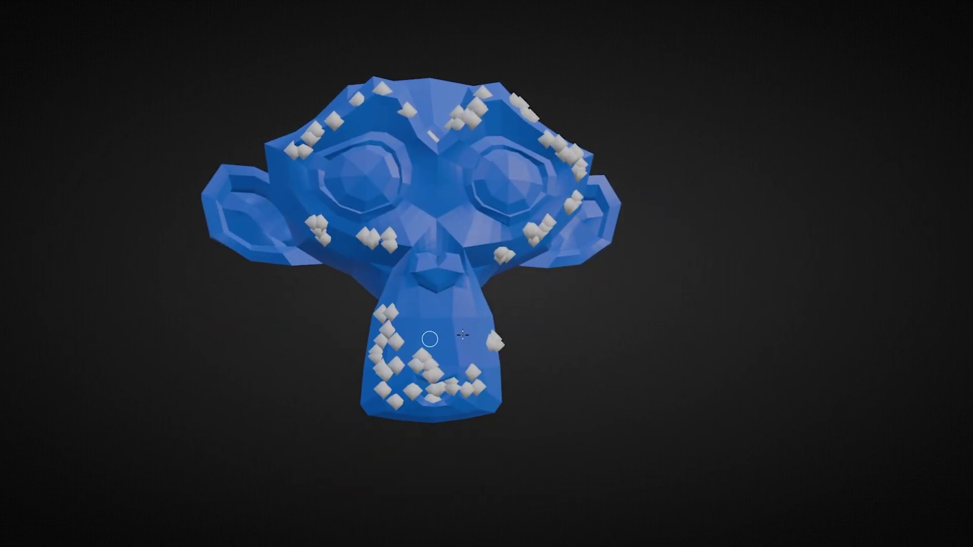
middle_drag(428, 341, 532, 283)
middle_drag(764, 170, 663, 215)
key(KP_1)
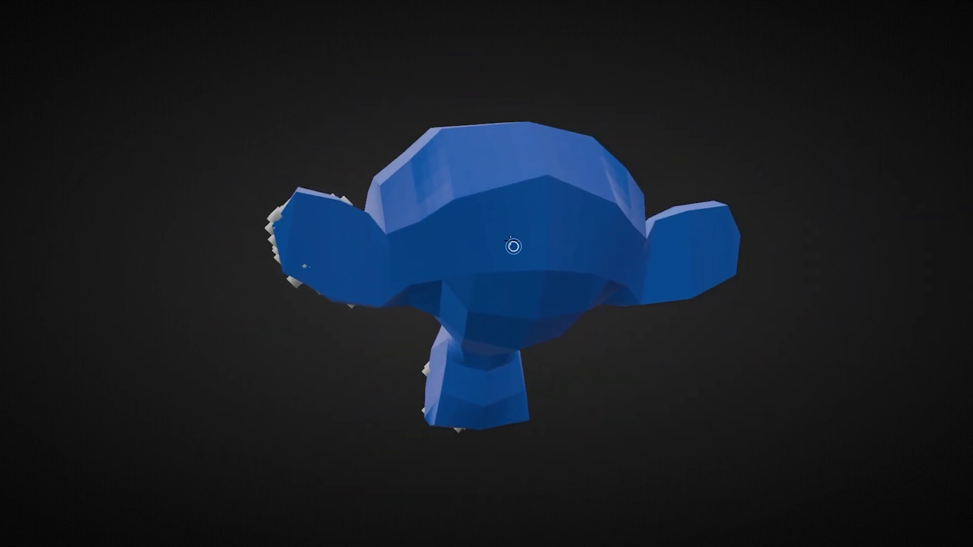
drag(457, 242, 652, 279)
drag(518, 253, 462, 275)
drag(467, 371, 511, 375)
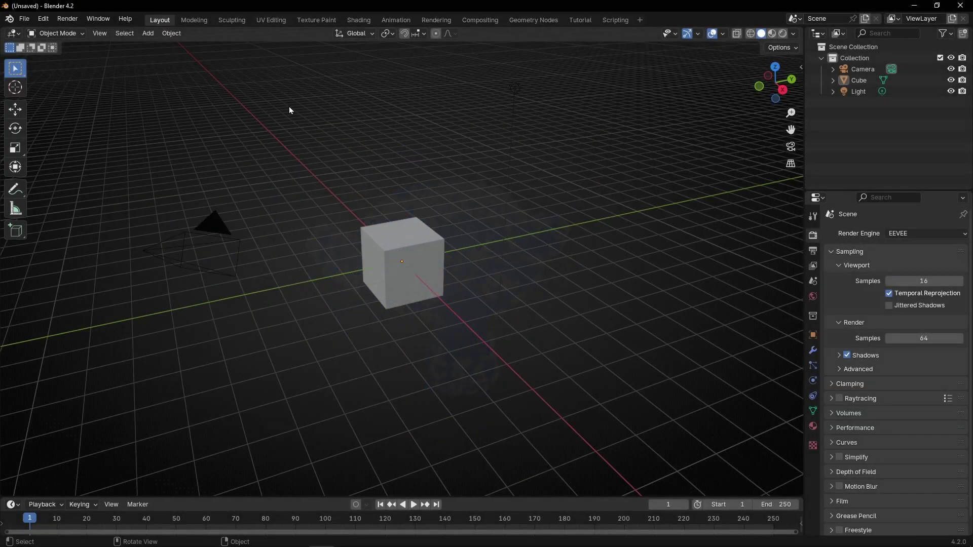
Delete all the default scene objects and add a mesh plane.
key(a)
key(Delete)
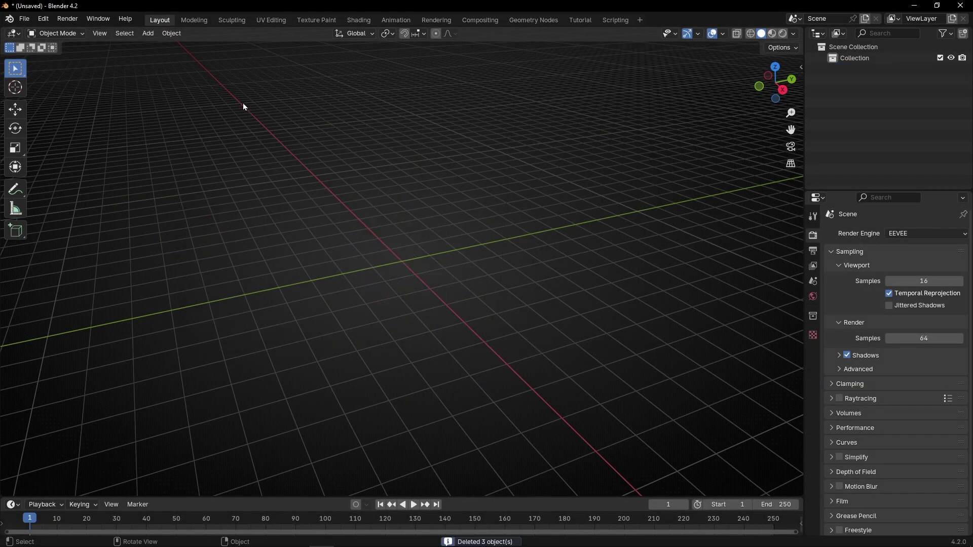
click(148, 34)
mouse_move(222, 44)
click(263, 46)
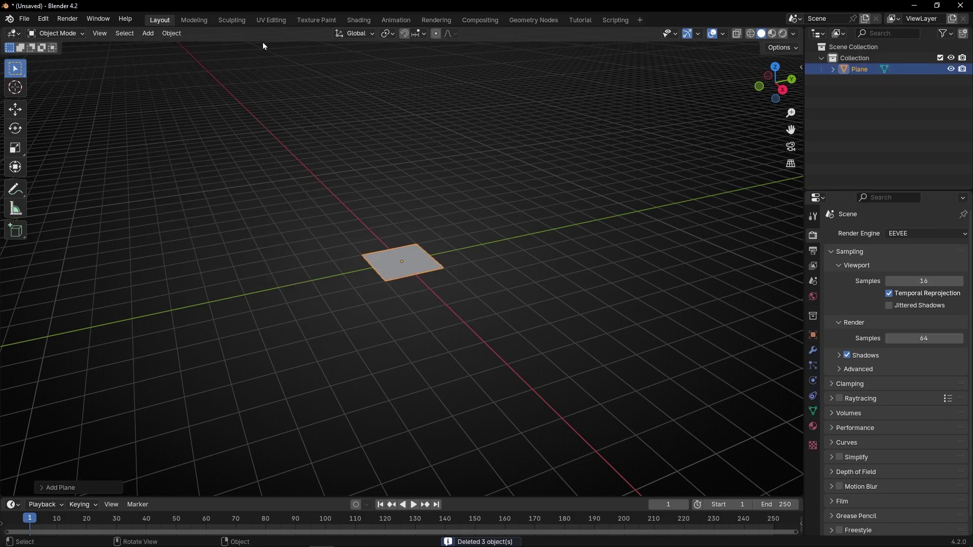
Set the new plane's size to 6 m.
click(81, 484)
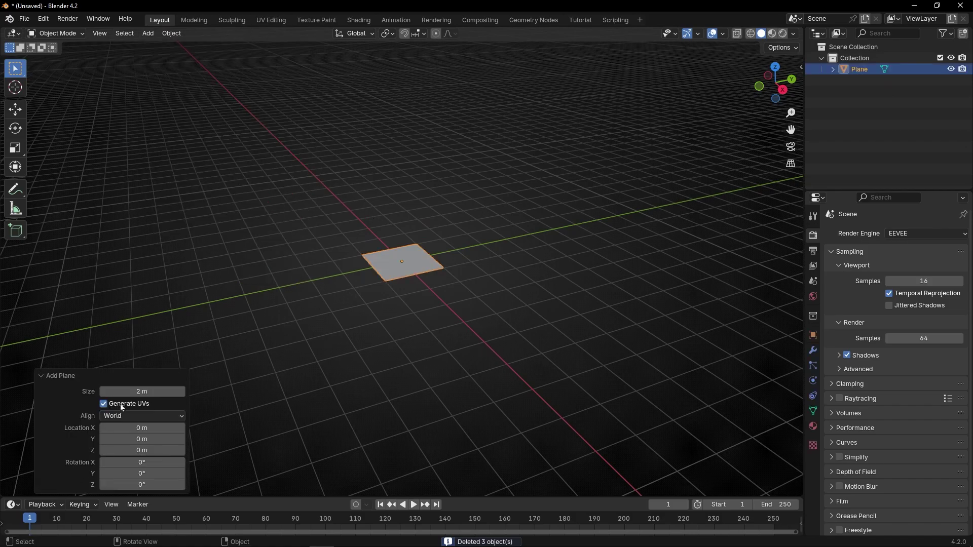
click(131, 391)
text(6)
key(Return)
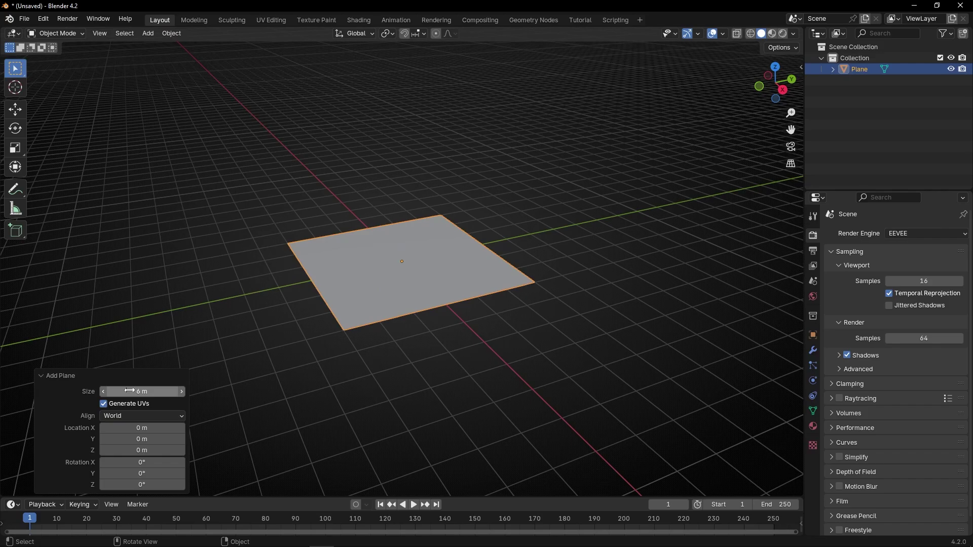
Deselect the plane and switch to the Texture Paint workspace.
click(393, 175)
scroll(450, 256, up, 2)
middle_drag(450, 257, 393, 264)
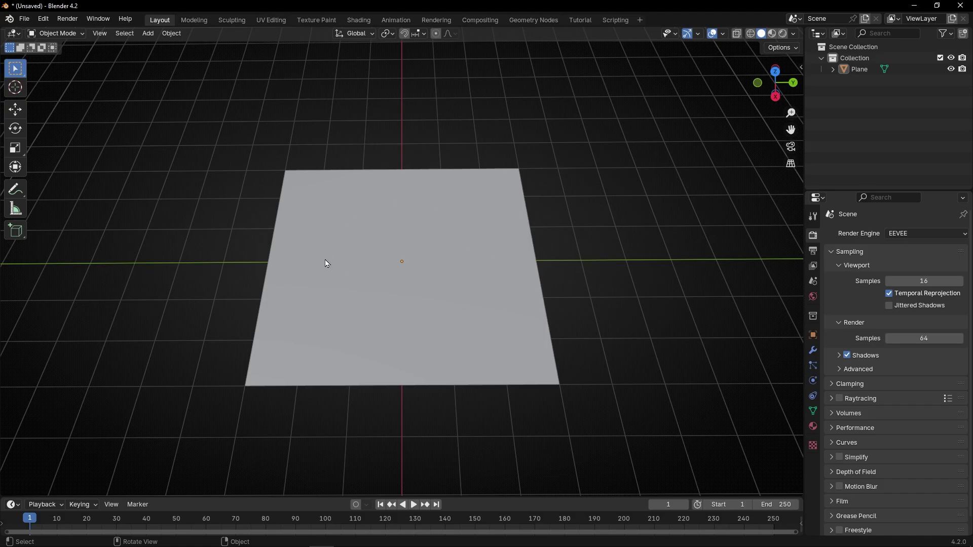
click(317, 25)
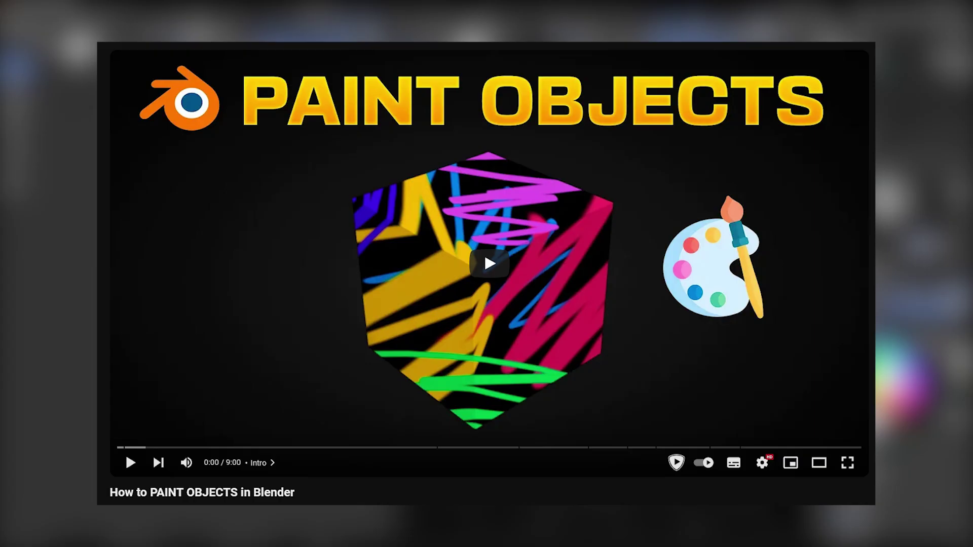
Paint crossing red and blue strokes over the cube's faces with 50 px and 6 px brush radii.
drag(411, 192, 332, 289)
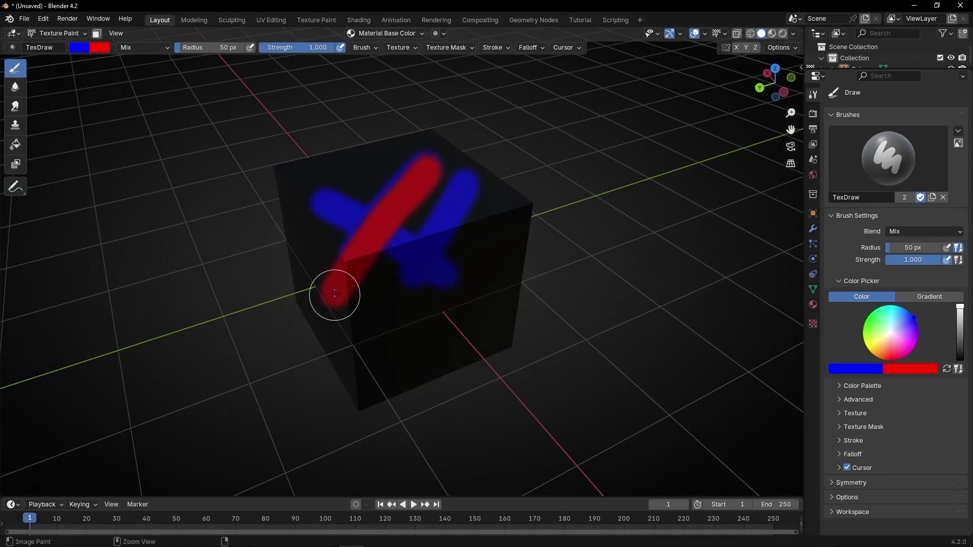
drag(324, 184, 466, 282)
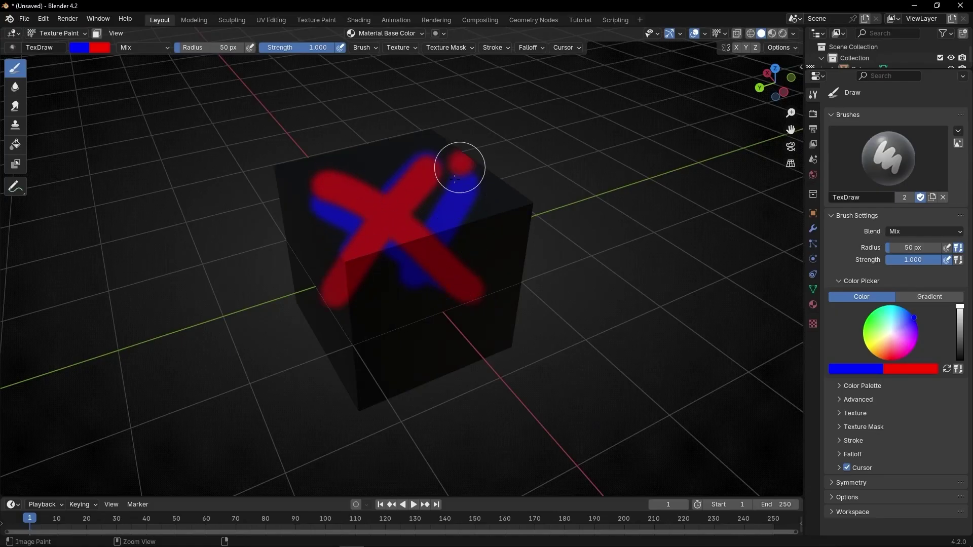
drag(458, 163, 405, 313)
drag(302, 181, 362, 205)
mouse_move(420, 145)
mouse_down()
mouse_move(365, 276)
mouse_move(317, 301)
mouse_up()
drag(411, 178, 378, 299)
drag(459, 177, 367, 314)
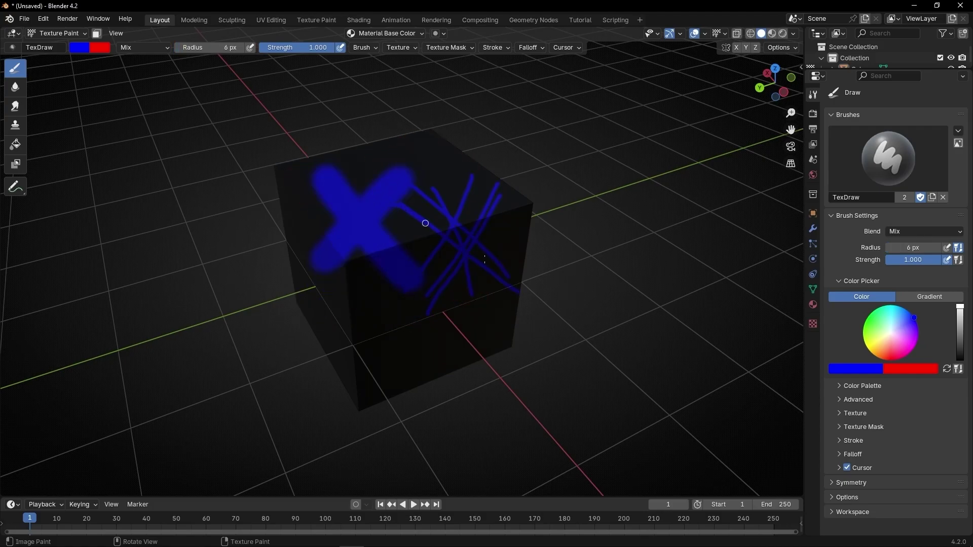
Enlarge the brush radius to about 96 px and paint a wide blue stroke across the cube.
key(f)
click(476, 233)
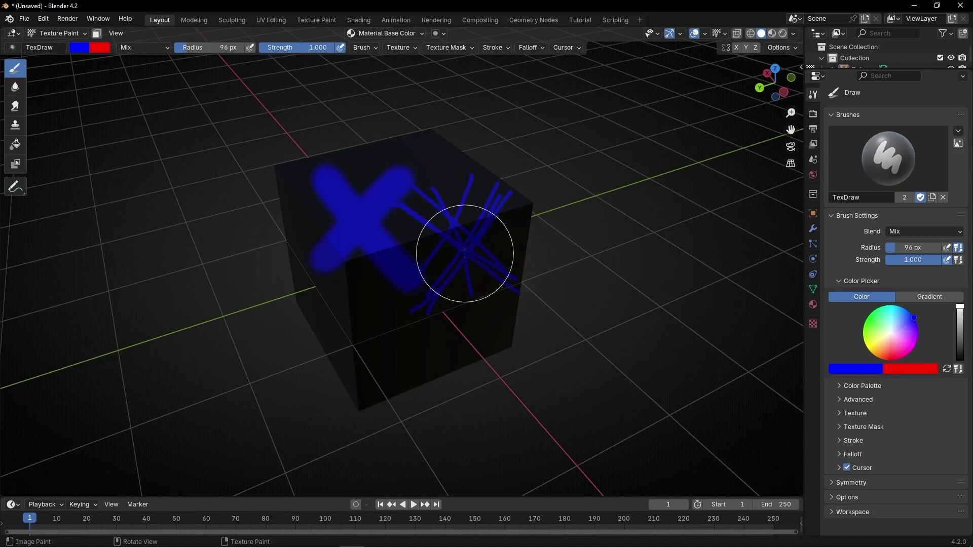
drag(476, 233, 428, 179)
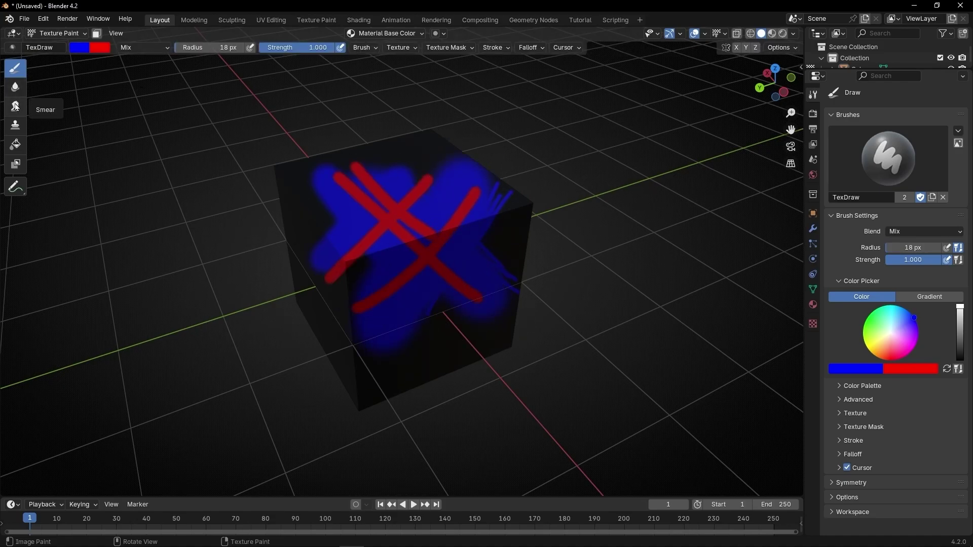
Smear the painted red and blue strokes on the cube with the Smear tool.
click(15, 106)
scroll(386, 208, up, 5)
mouse_move(401, 254)
mouse_down()
mouse_move(501, 213)
mouse_move(454, 296)
mouse_move(455, 359)
mouse_move(353, 191)
mouse_move(313, 146)
mouse_up()
click(23, 121)
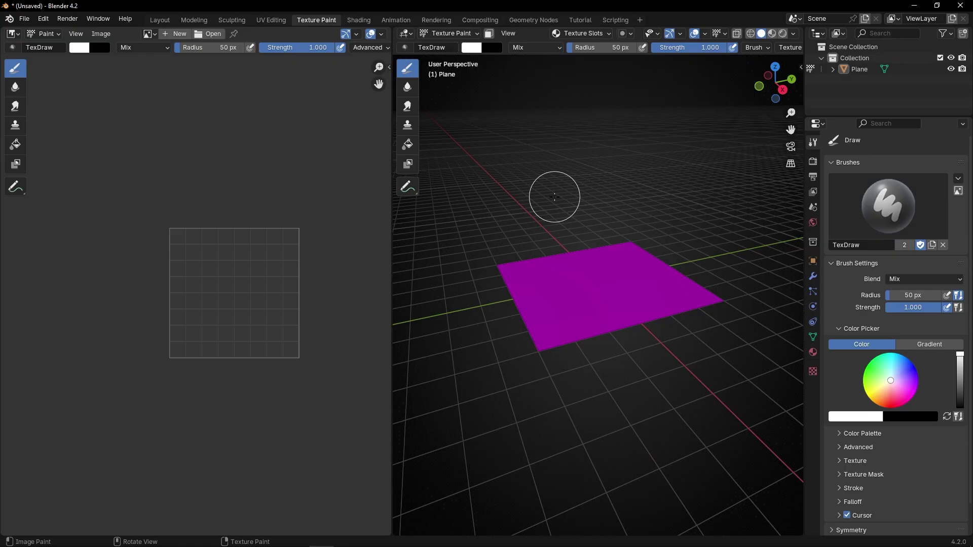
Try to paint on the plane without a texture assigned.
scroll(510, 315, up, 2)
mouse_move(571, 317)
middle_down()
mouse_move(582, 324)
mouse_move(564, 331)
middle_up()
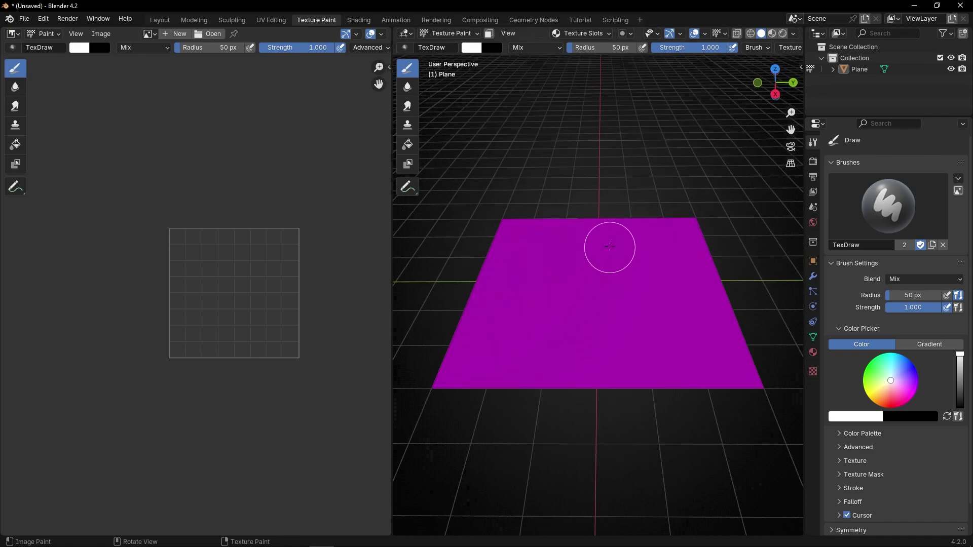
click(547, 329)
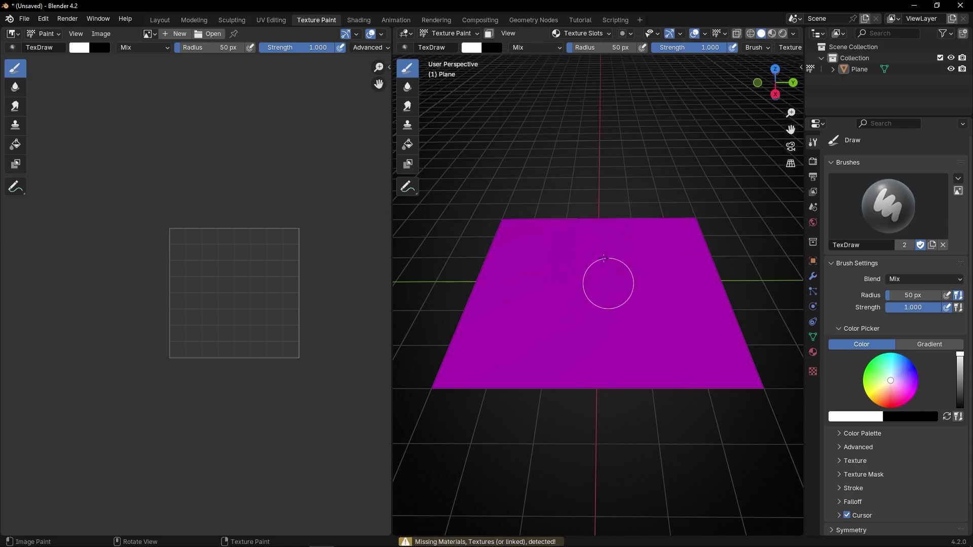
Add a Base Color paint slot to the plane, 1024 x 1024 px and filled with black.
click(582, 34)
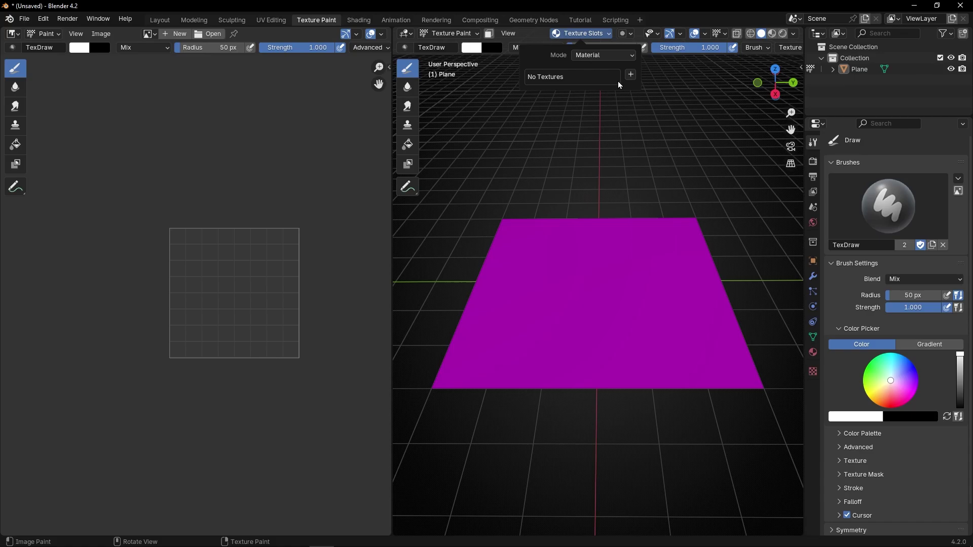
click(630, 76)
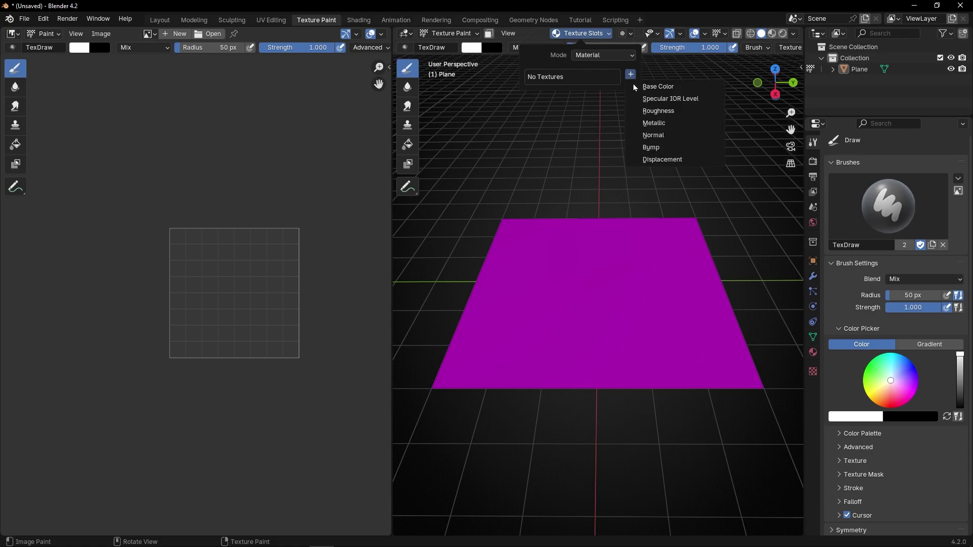
click(662, 87)
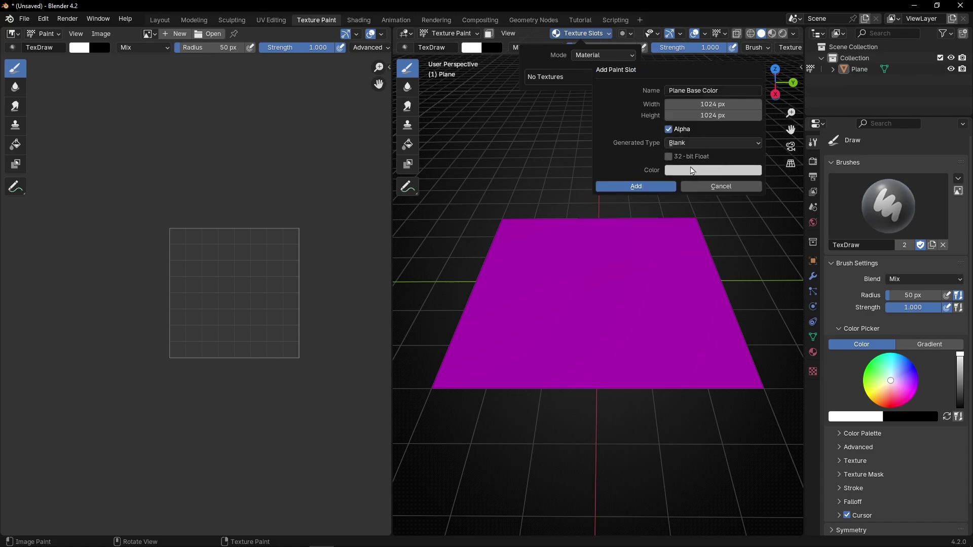
click(691, 171)
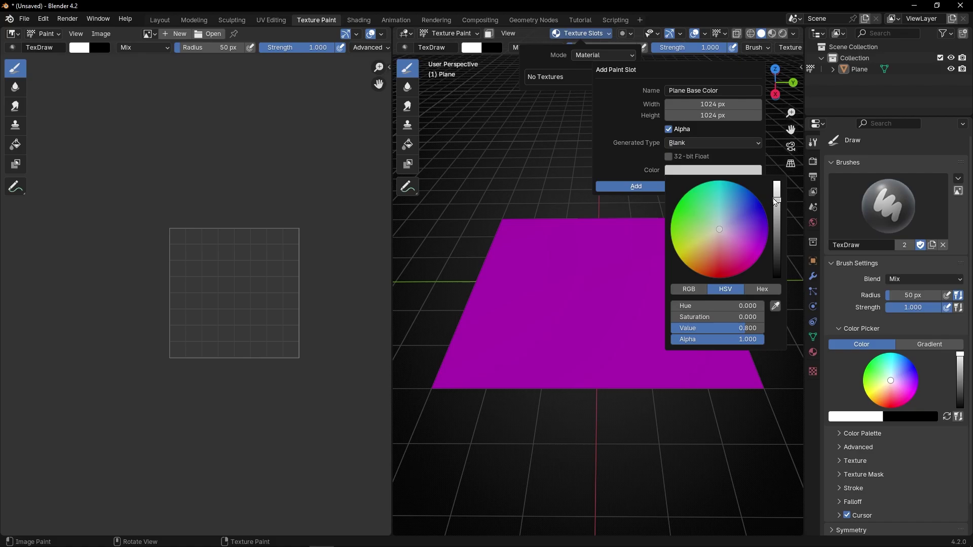
drag(775, 202, 770, 273)
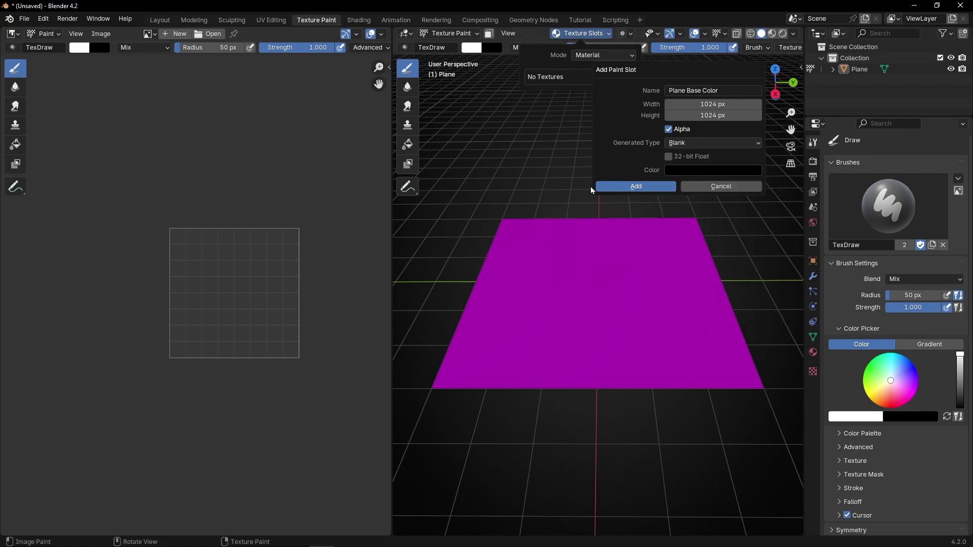
click(609, 187)
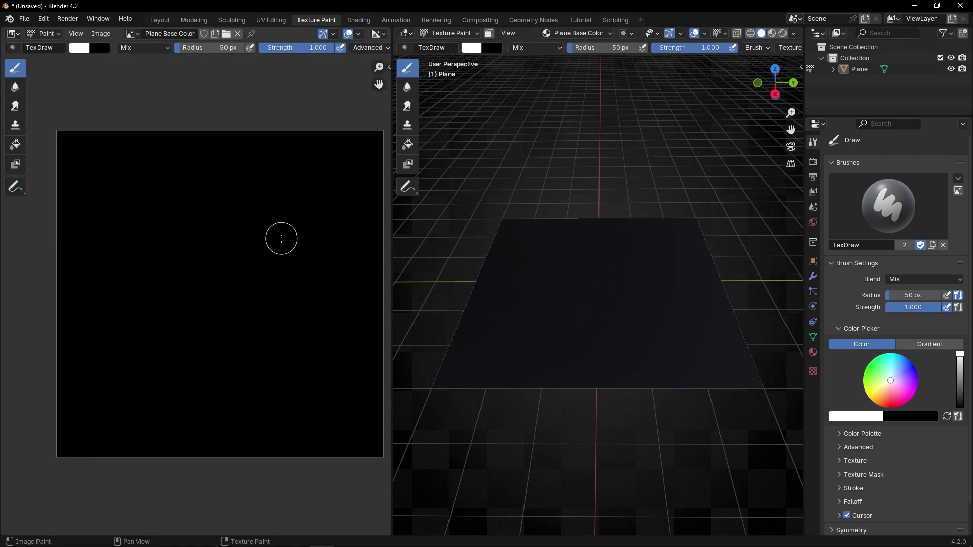
Paint two crossing white test strokes directly on the plane in the 3D view and undo both.
scroll(281, 238, down, 1)
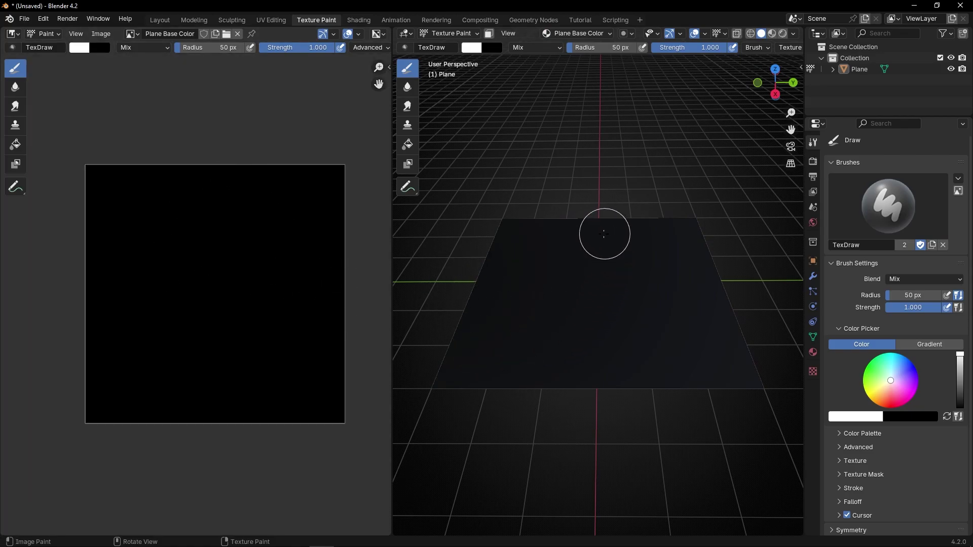
drag(604, 232, 598, 345)
drag(503, 287, 669, 289)
key(ctrl+z)
key(ctrl+z)
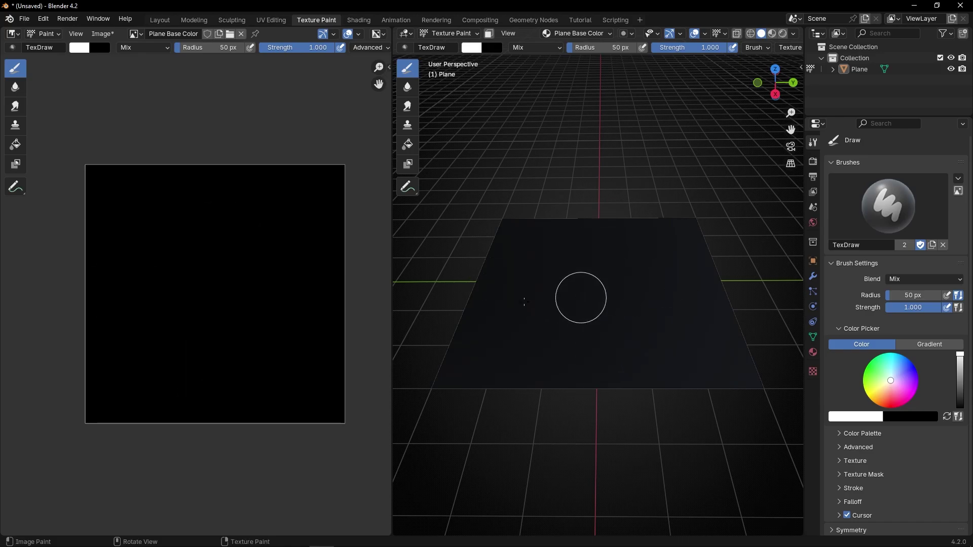
Paint a white test cross on the flat texture image and undo both strokes.
drag(180, 220, 194, 343)
drag(129, 318, 252, 273)
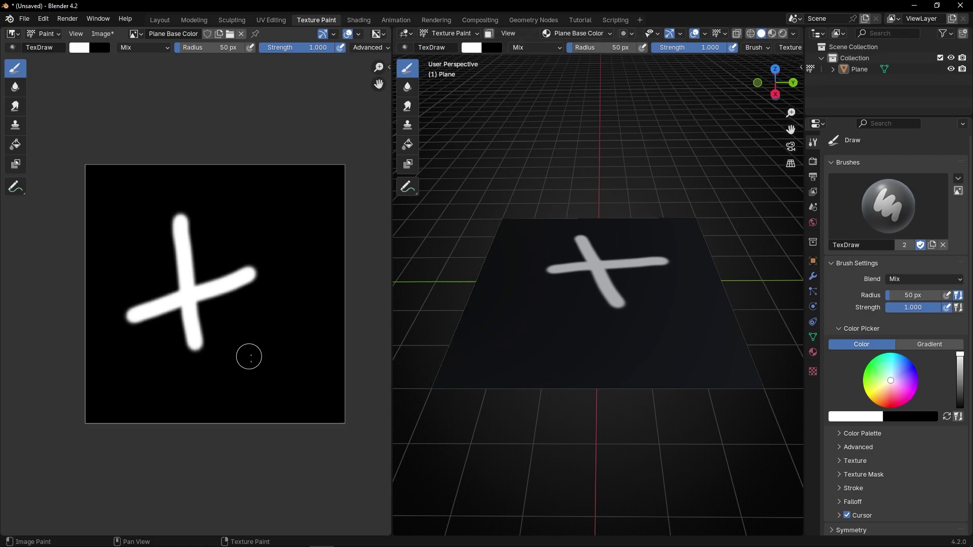
key(ctrl+z)
key(ctrl+z)
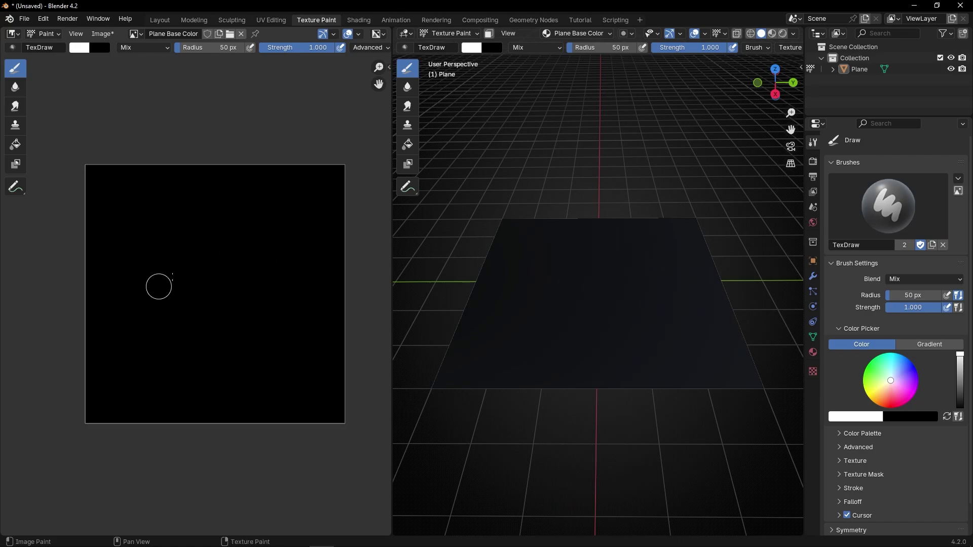
Paint a large white spiral on the plane's black texture image with the 50 px brush.
mouse_move(133, 223)
mouse_down()
mouse_move(158, 209)
mouse_move(255, 214)
mouse_move(292, 269)
mouse_move(277, 342)
mouse_move(188, 361)
mouse_move(152, 310)
mouse_move(178, 259)
mouse_move(227, 259)
mouse_move(245, 294)
mouse_move(205, 296)
mouse_up()
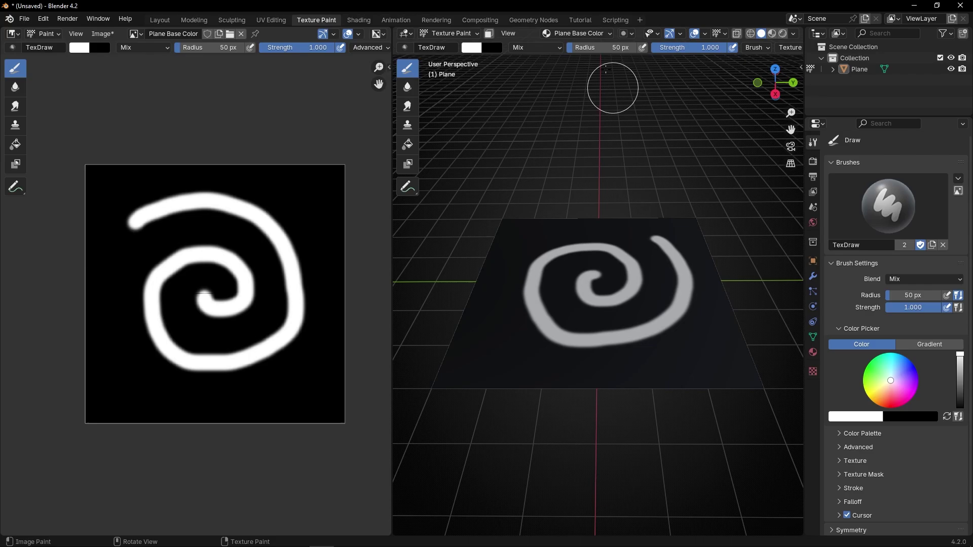
Switch to the Tutorial workspace and display the plane in Material Preview shading with overlays hidden.
click(580, 20)
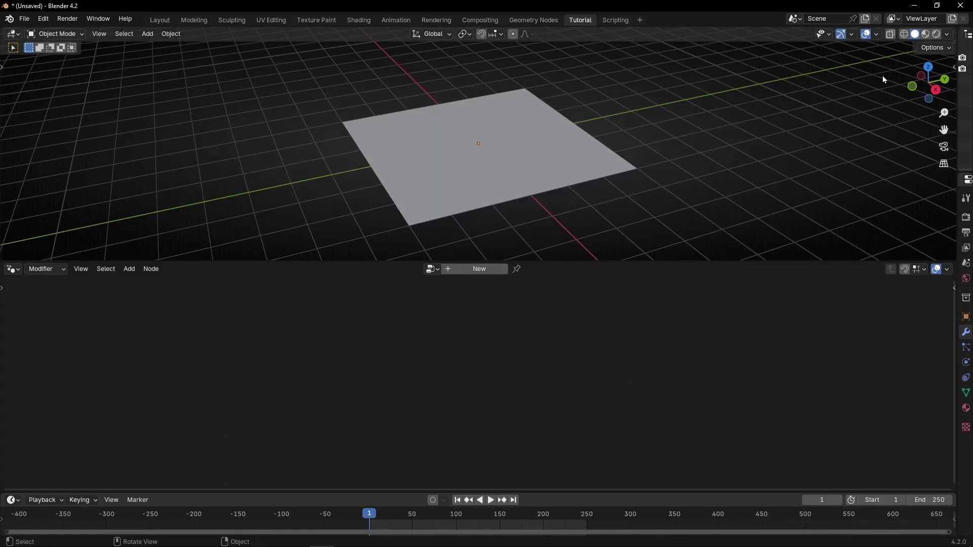
click(925, 36)
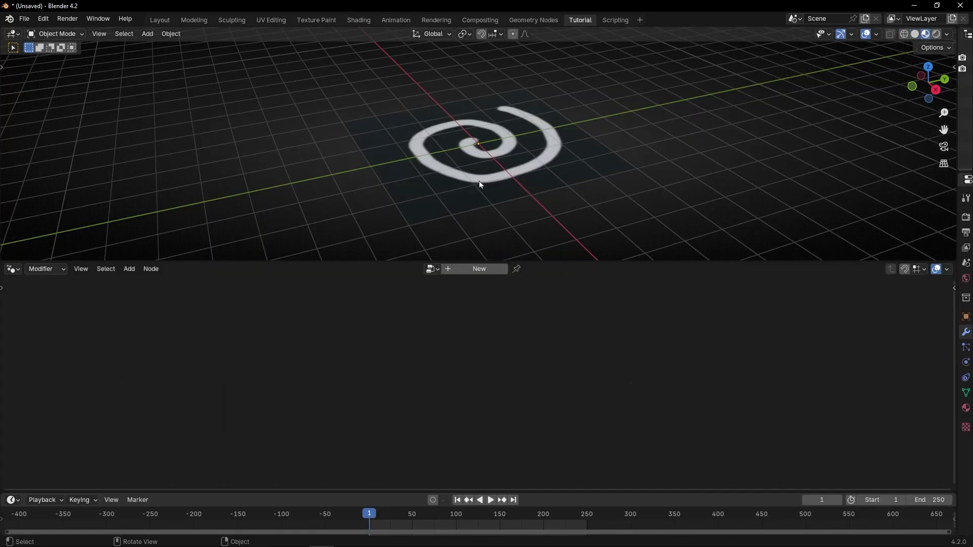
click(866, 34)
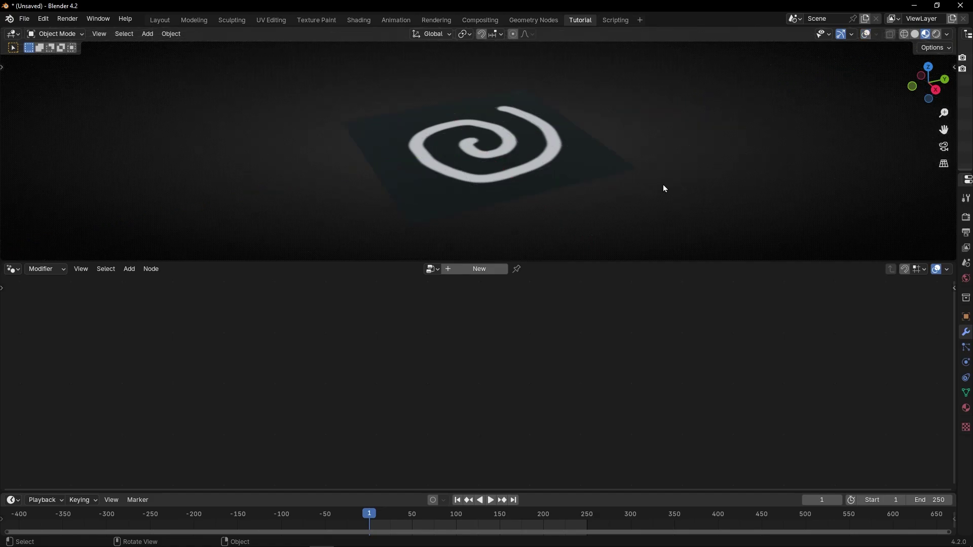
middle_drag(662, 184, 568, 208)
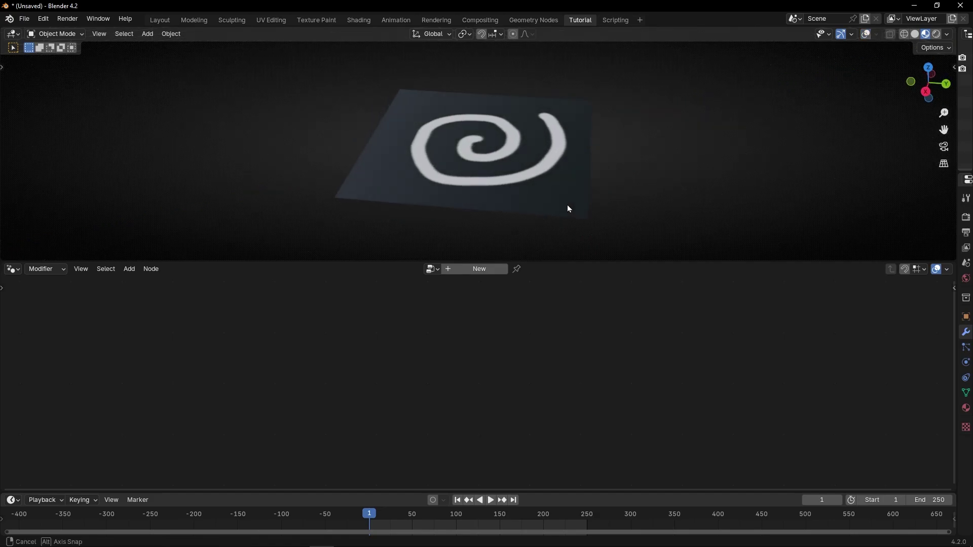
Create a new geometry node tree on the plane.
click(480, 268)
middle_drag(499, 178, 508, 159)
scroll(469, 354, up, 2)
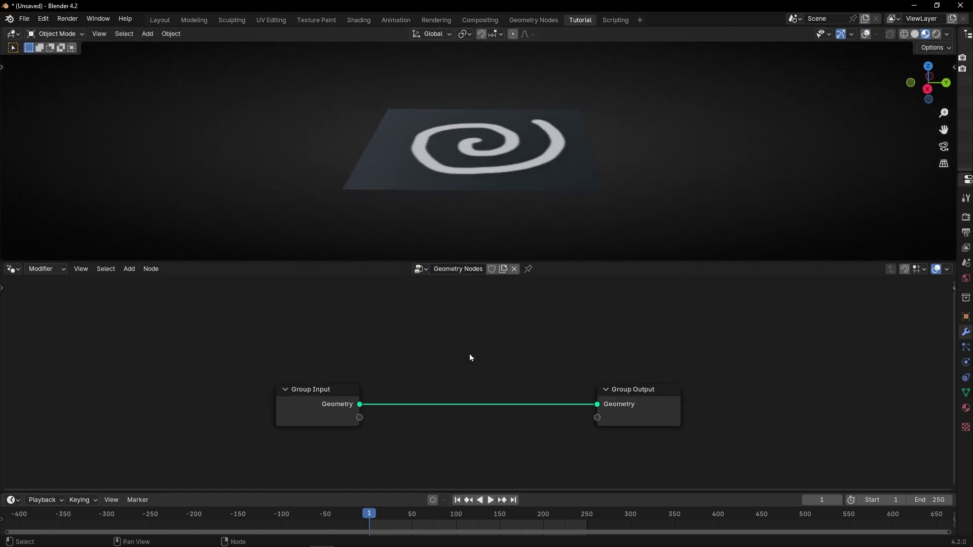
Close the timeline area to give the node editor more room.
middle_drag(469, 354, 471, 326)
right_click(397, 499)
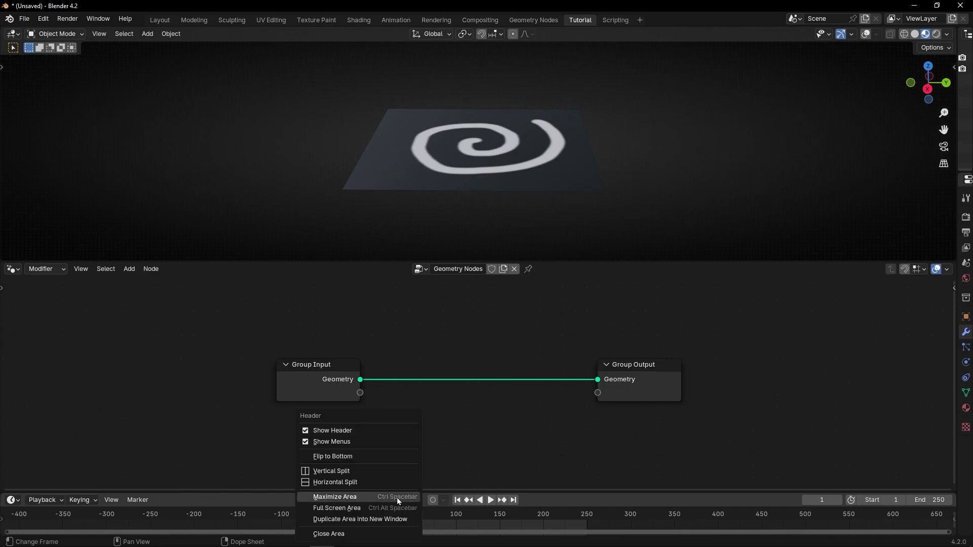
click(361, 532)
Insert a Distribute Points on Faces node between the Group Input and Group Output nodes.
key(shift+a)
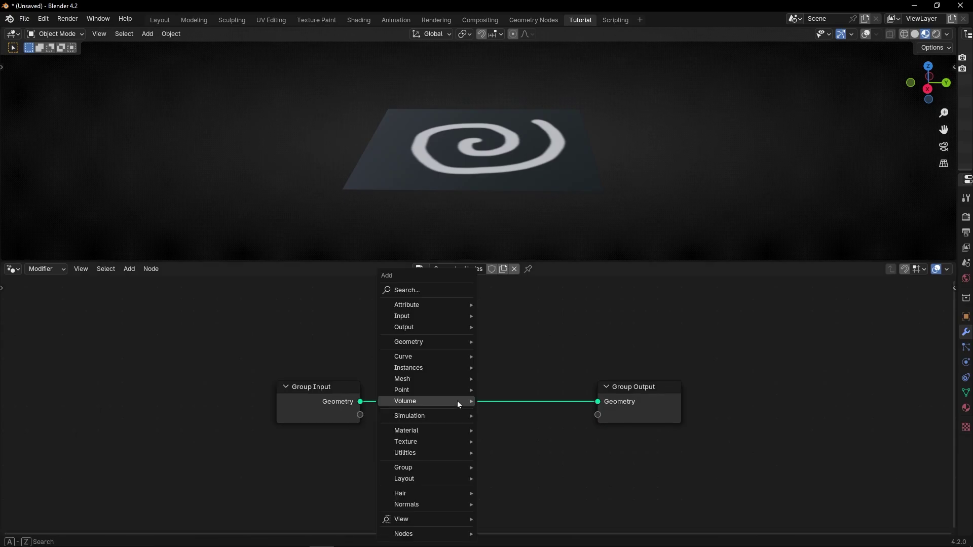
text(dist)
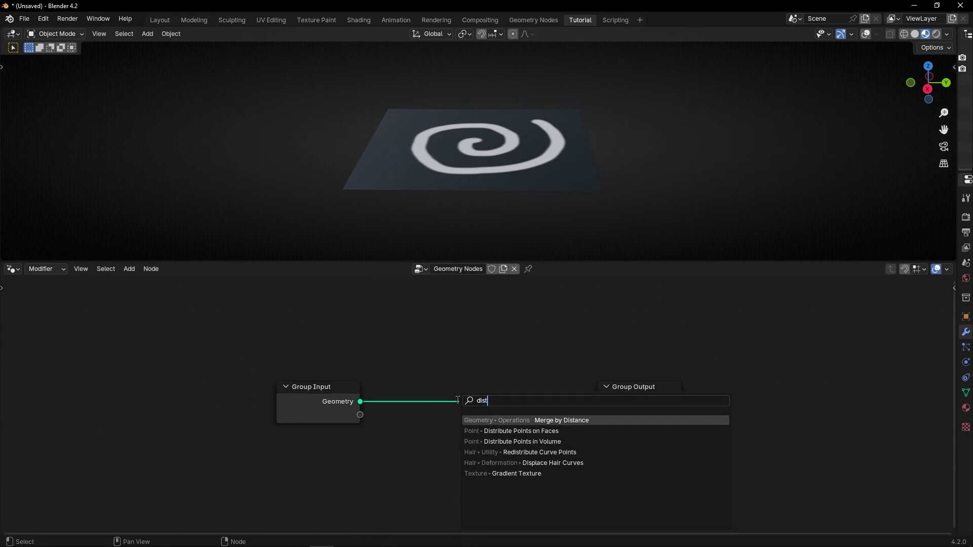
key(Down)
key(Return)
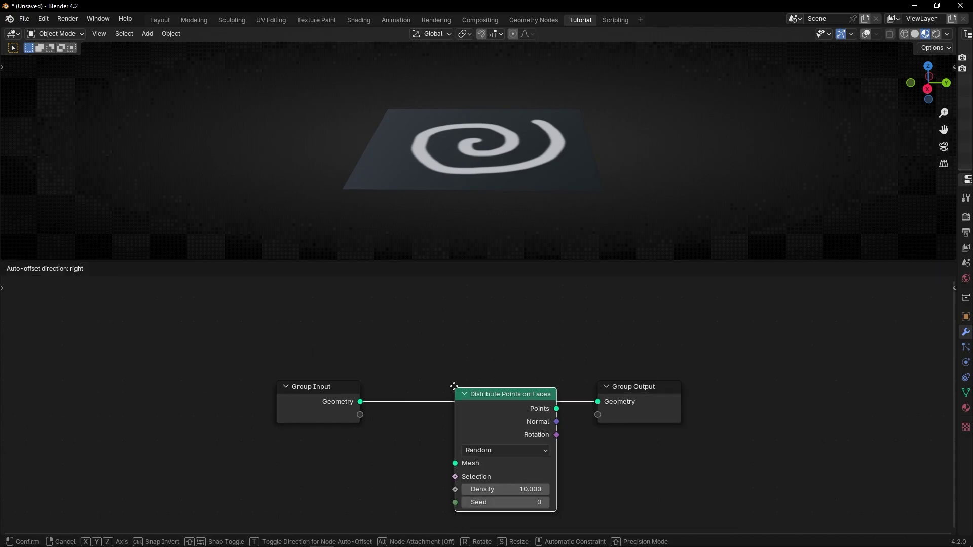
click(417, 365)
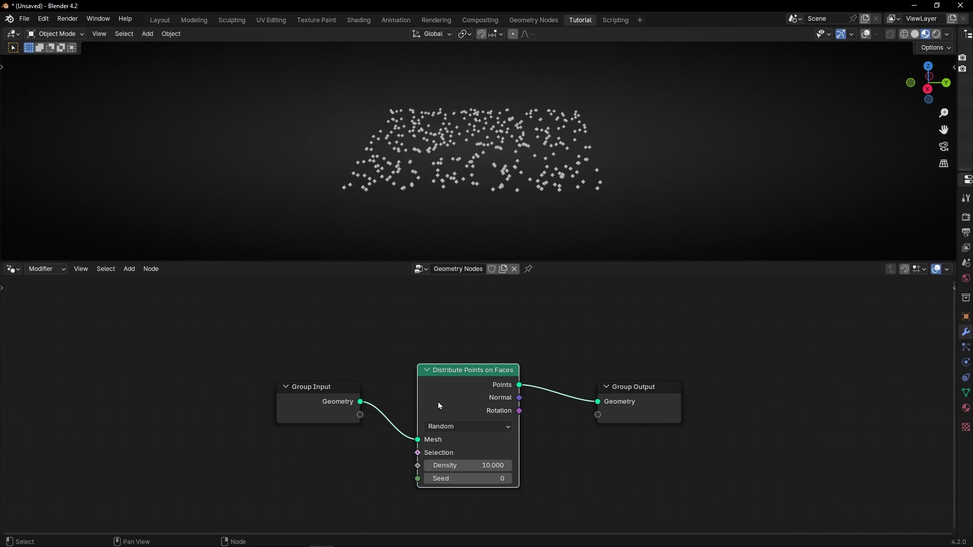
key(m)
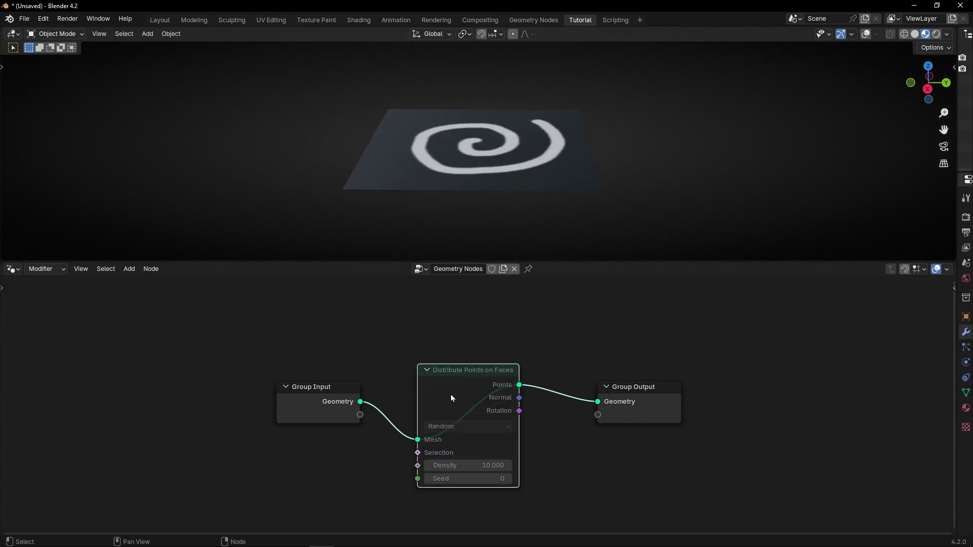
key(m)
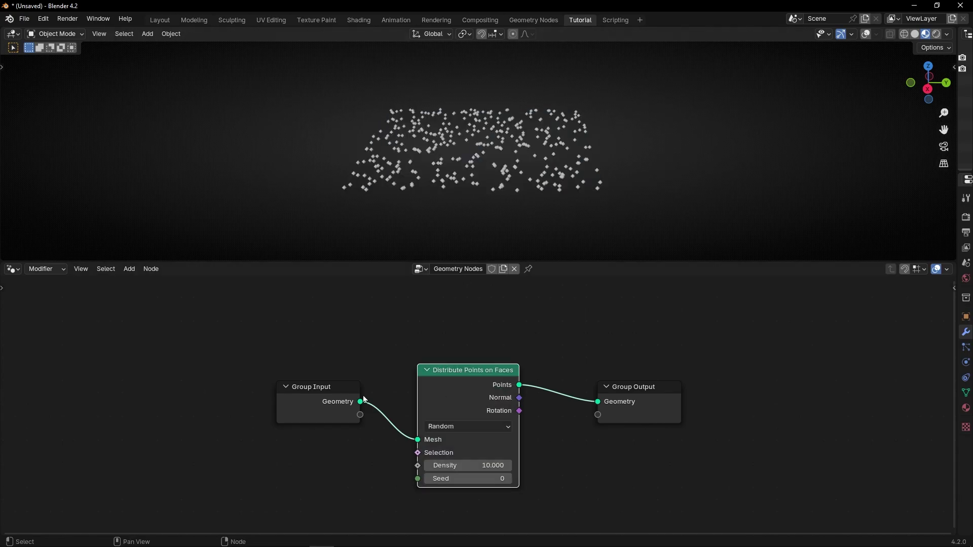
Insert a Join Geometry node before the Group Output and also link the Group Input's geometry into it.
drag(420, 393, 421, 417)
drag(671, 410, 745, 409)
key(shift+a)
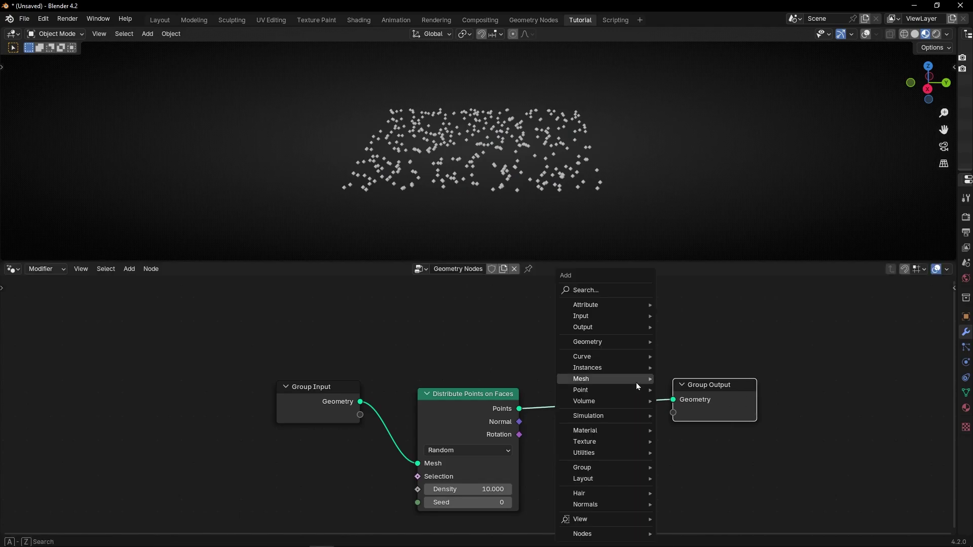
mouse_move(636, 382)
text(join)
key(Return)
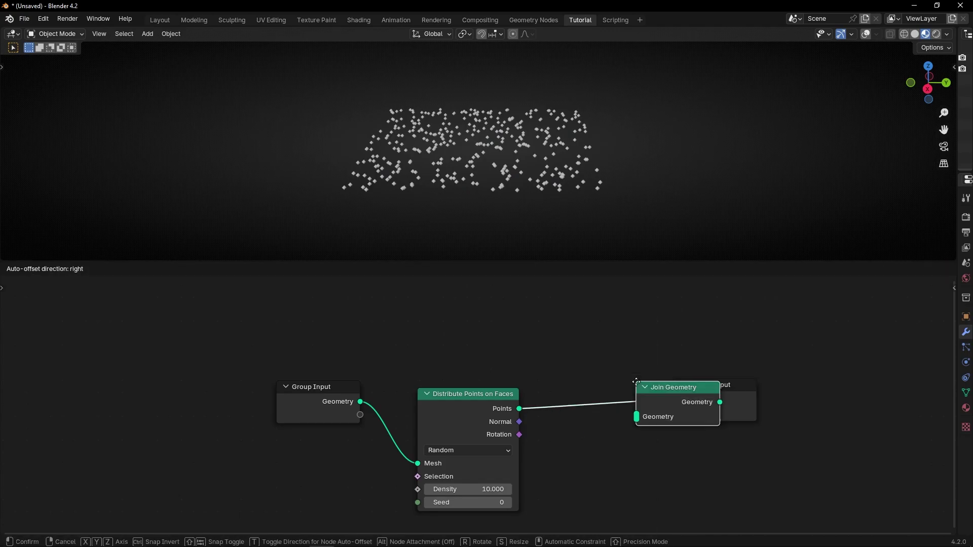
click(623, 396)
drag(623, 395, 623, 349)
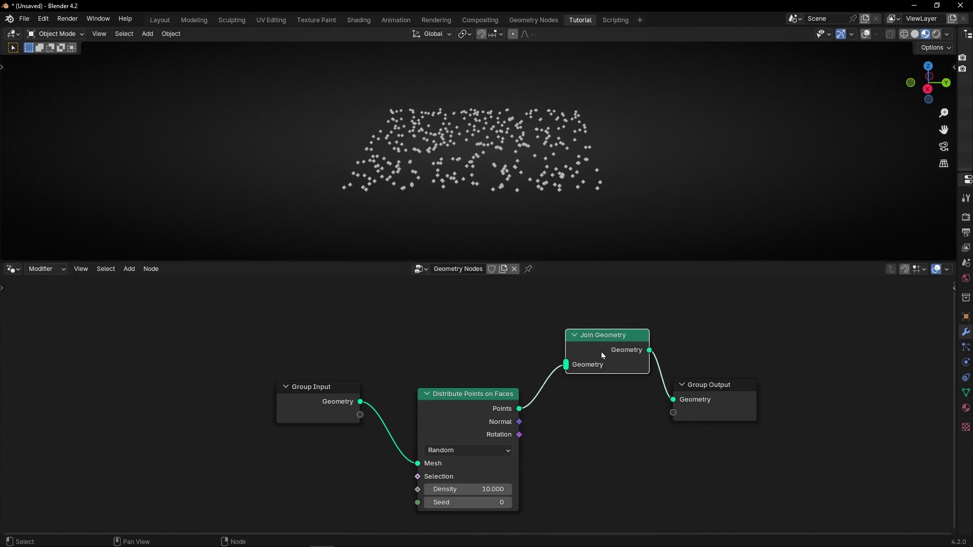
drag(311, 387, 565, 365)
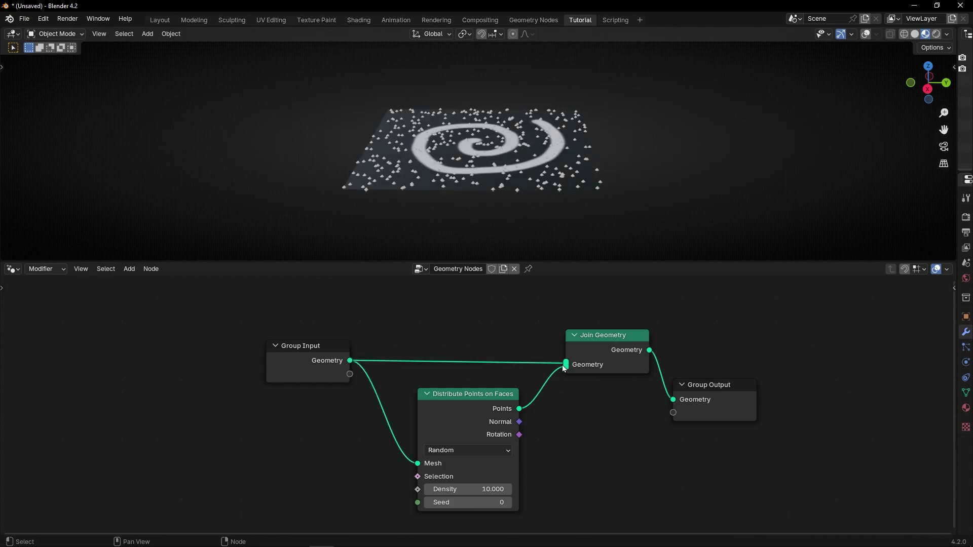
scroll(477, 171, up, 3)
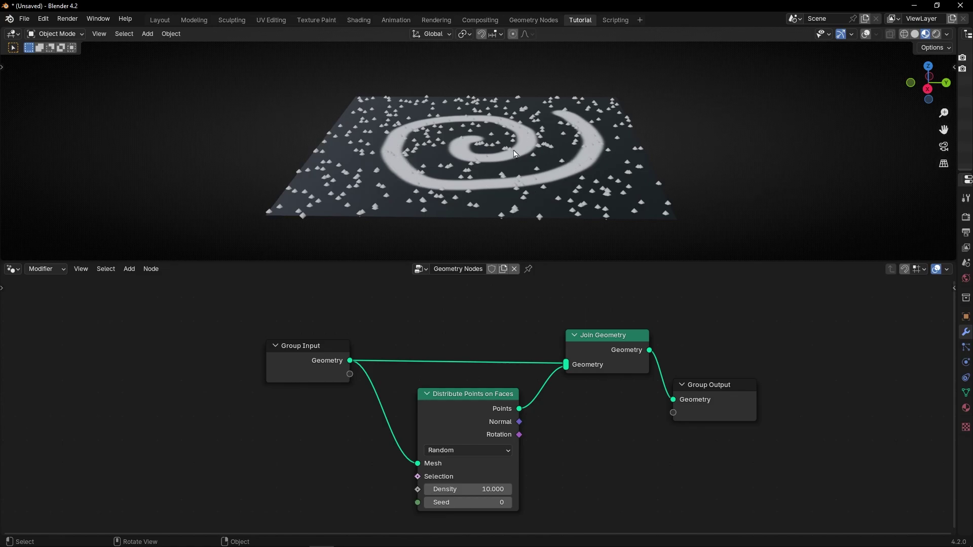
Add an Image Texture node beside the Distribute Points on Faces node and assign it the Plane Base Color image.
scroll(412, 404, up, 2)
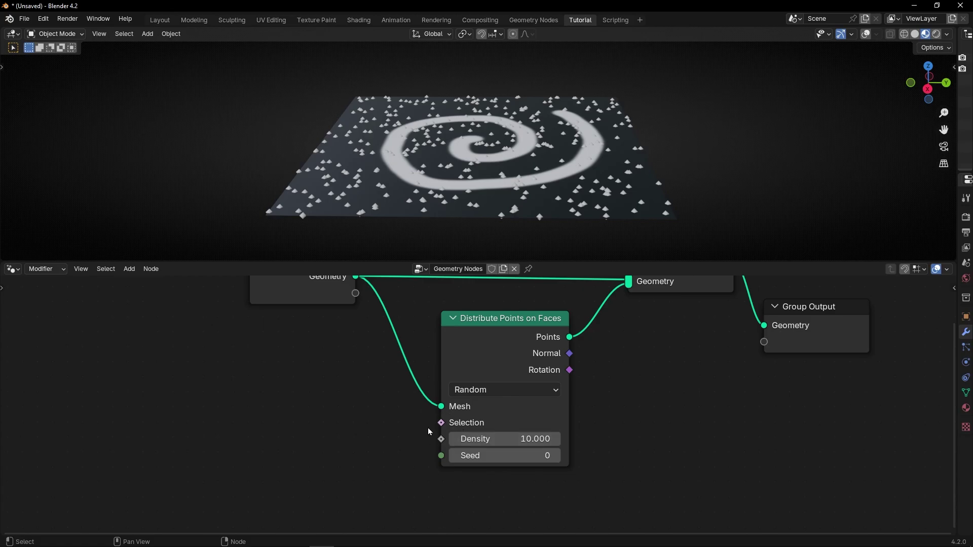
scroll(428, 427, down, 2)
middle_drag(427, 427, 393, 430)
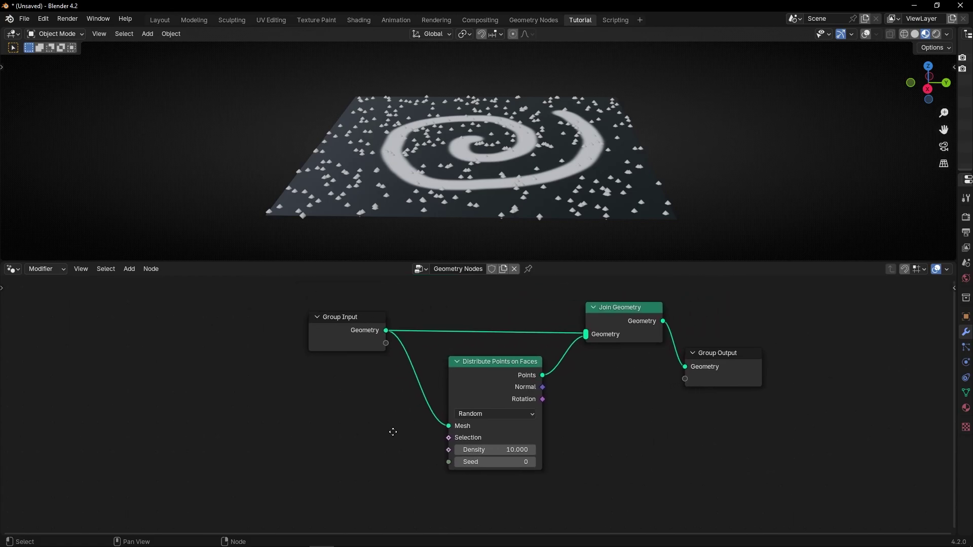
scroll(393, 431, down, 1)
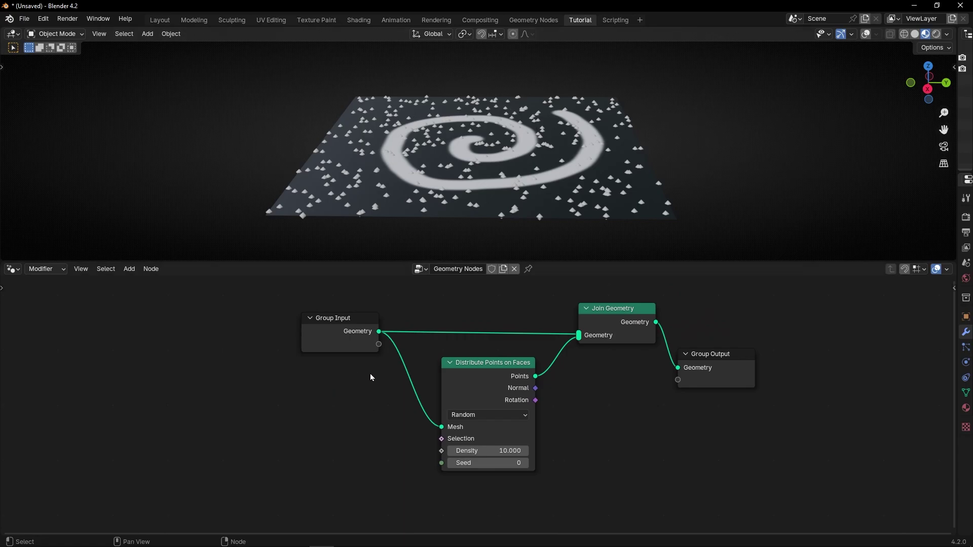
key(shift+a)
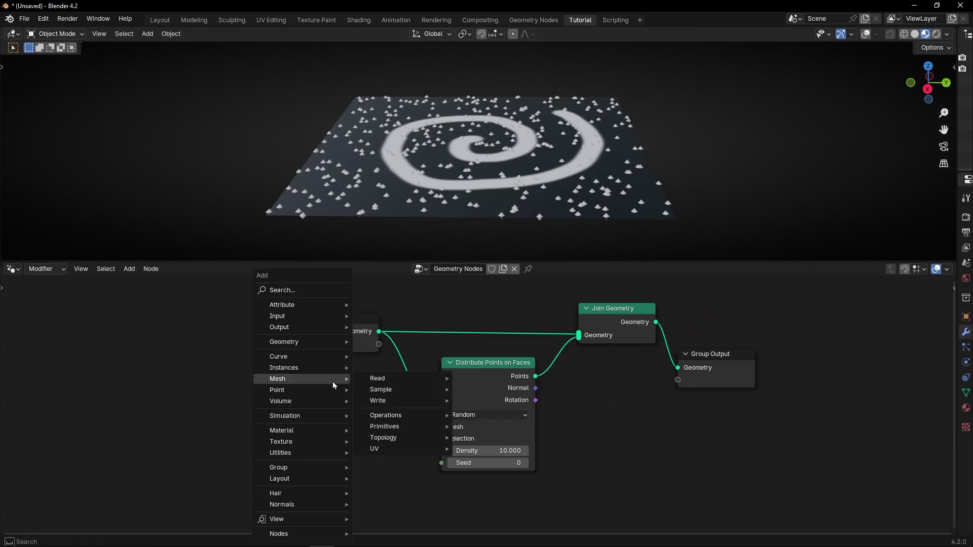
text(imag)
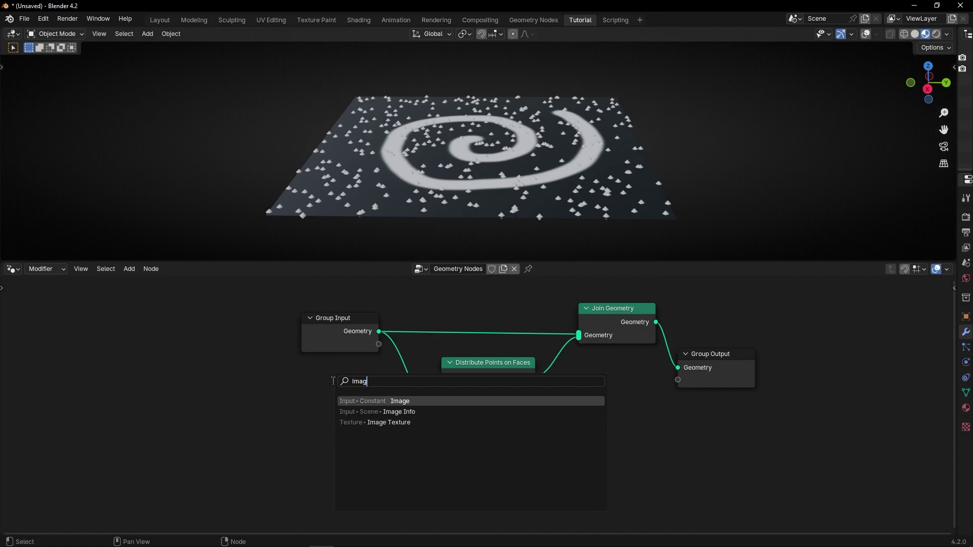
key(Down)
key(Down)
key(Return)
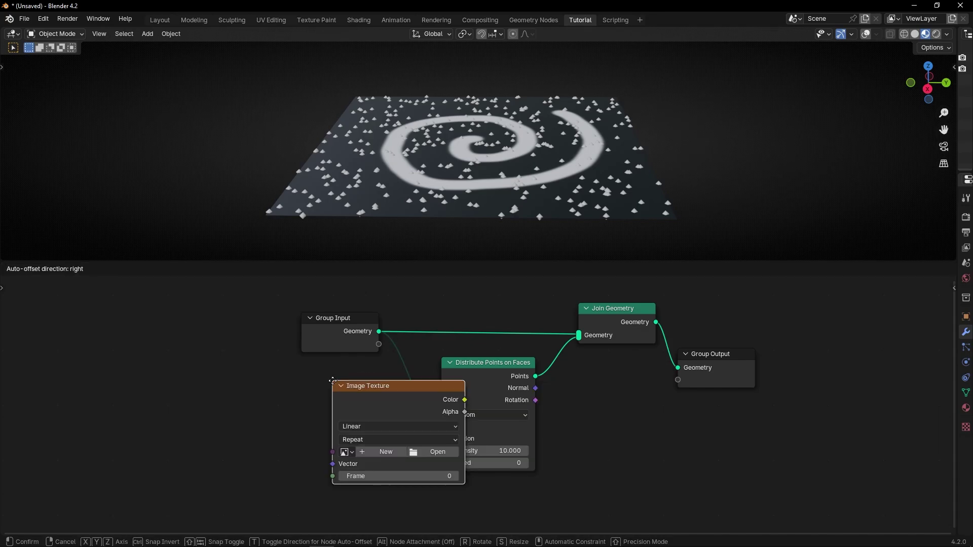
click(260, 386)
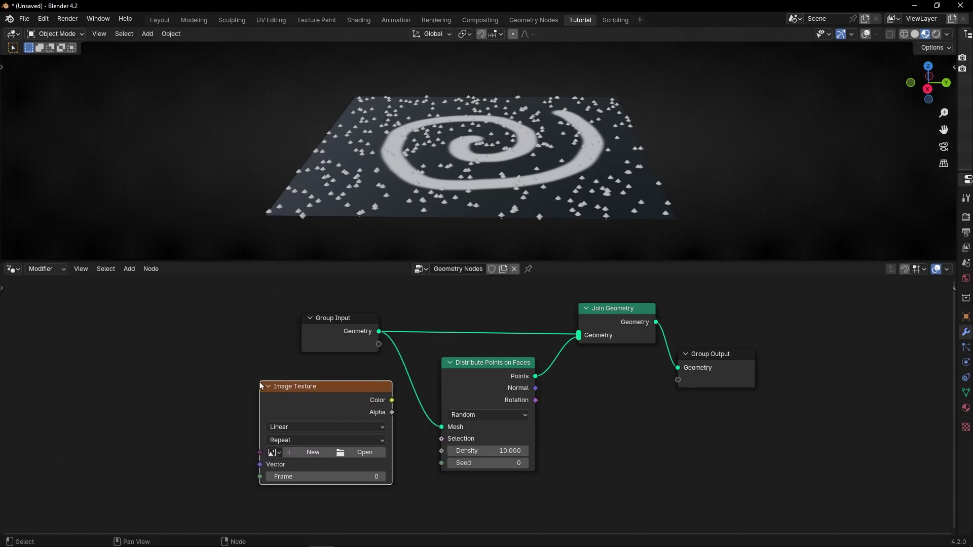
click(276, 453)
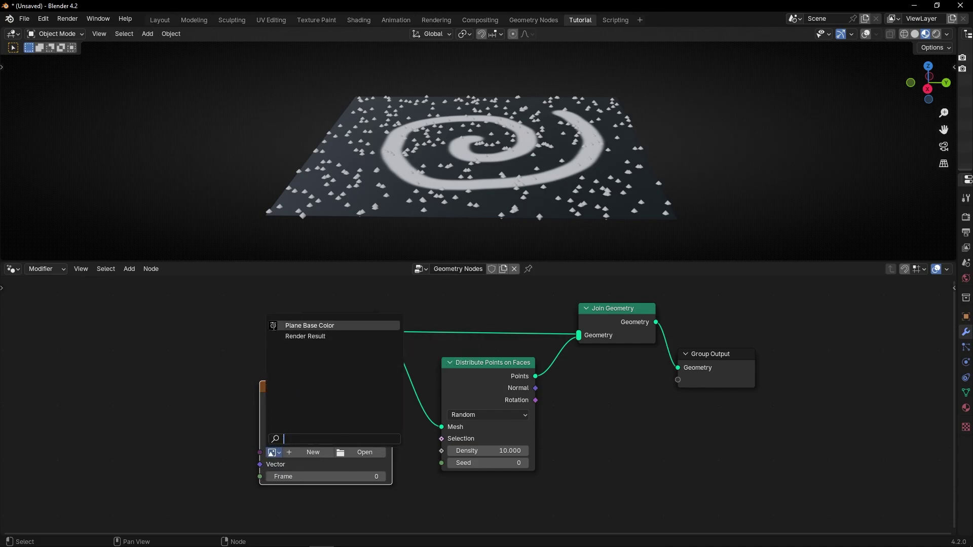
click(276, 327)
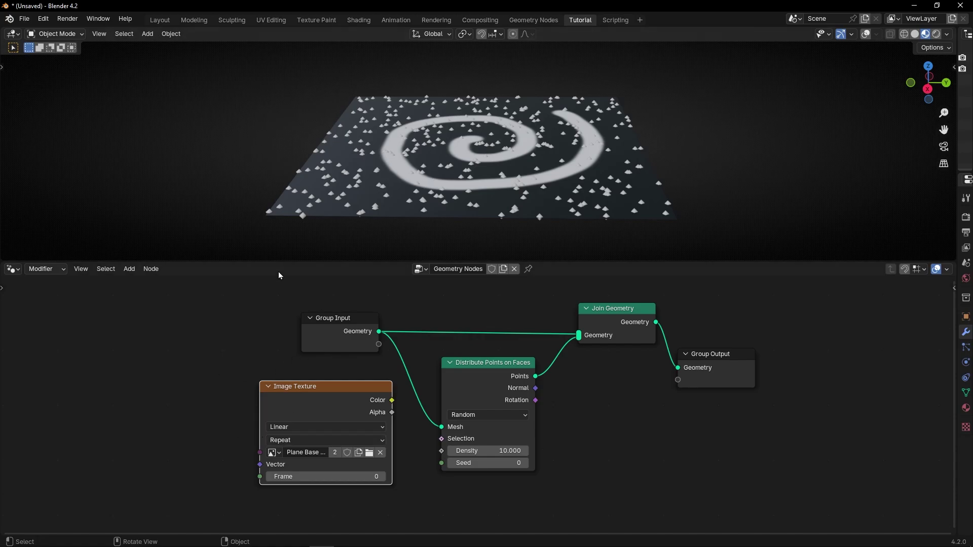
Expose the Image Texture's Vector as a new Group Input socket and space the two nodes apart.
drag(336, 333, 197, 330)
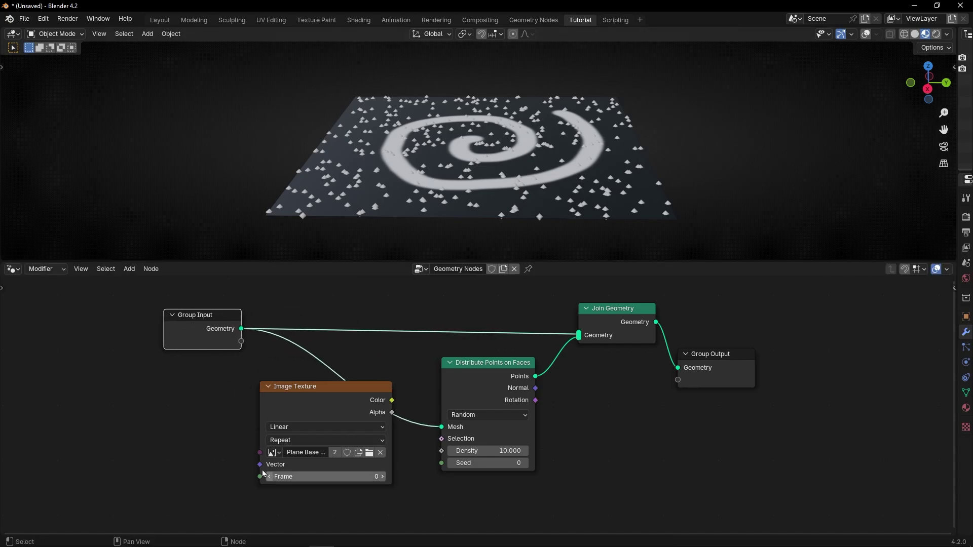
drag(259, 464, 162, 344)
drag(278, 398, 225, 414)
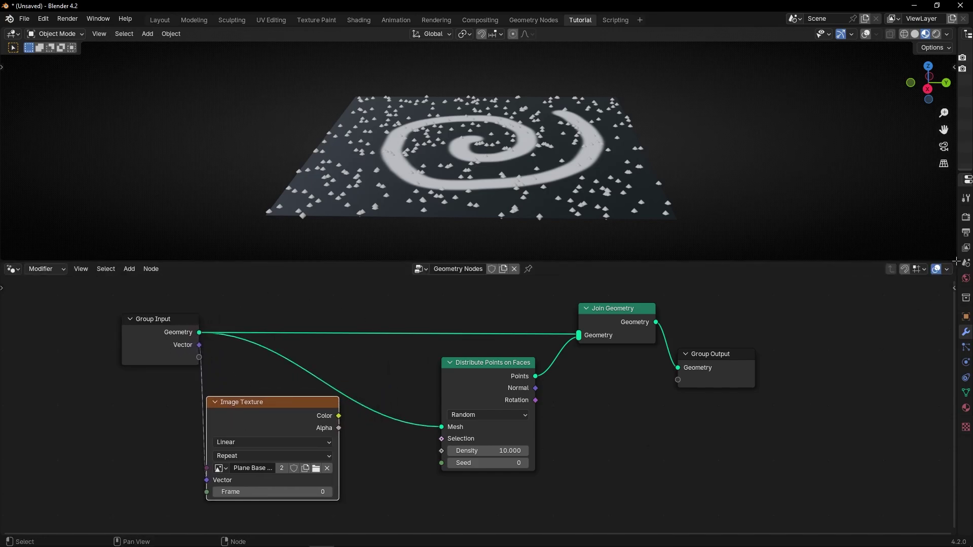
Widen the properties area and make the modifier's Vector input read the UVMap attribute.
drag(957, 261, 778, 261)
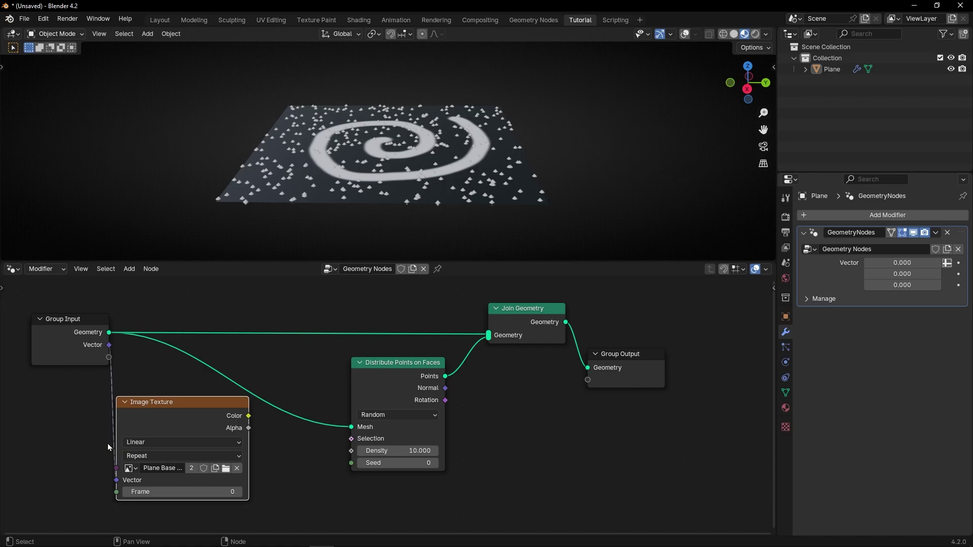
click(946, 263)
click(883, 262)
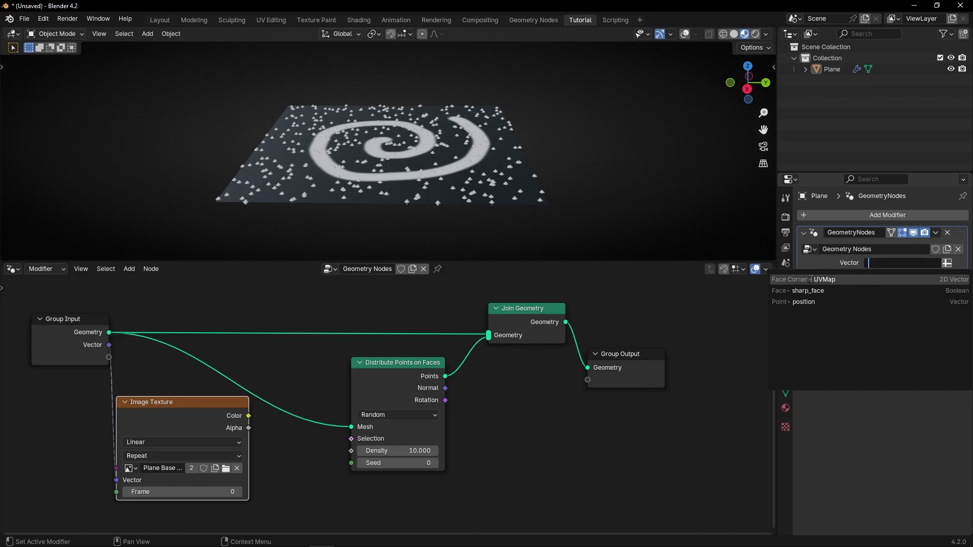
click(825, 280)
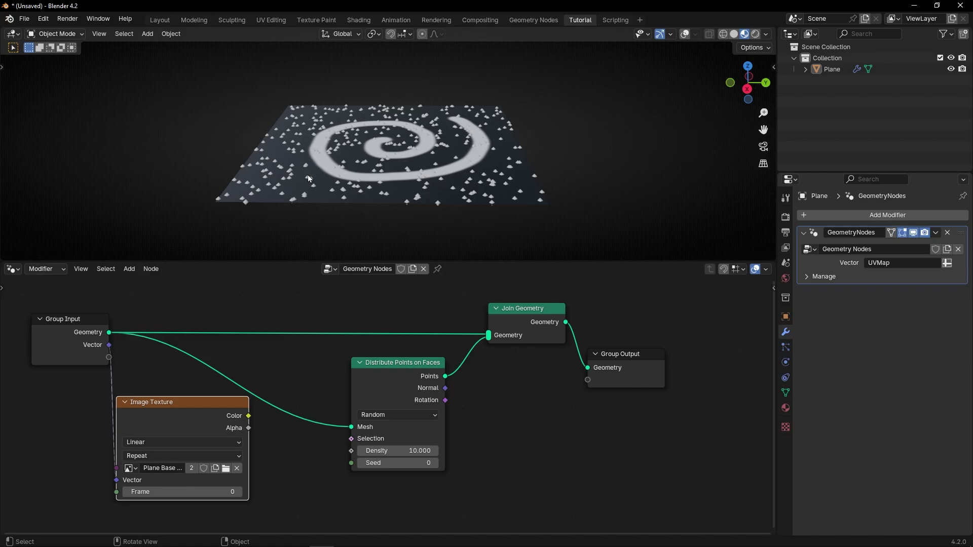
Shrink the properties area and move the Group Input and Image Texture nodes away from Distribute Points on Faces to make room between them.
mouse_move(149, 422)
mouse_down()
mouse_move(163, 401)
mouse_move(160, 411)
mouse_up()
click(142, 457)
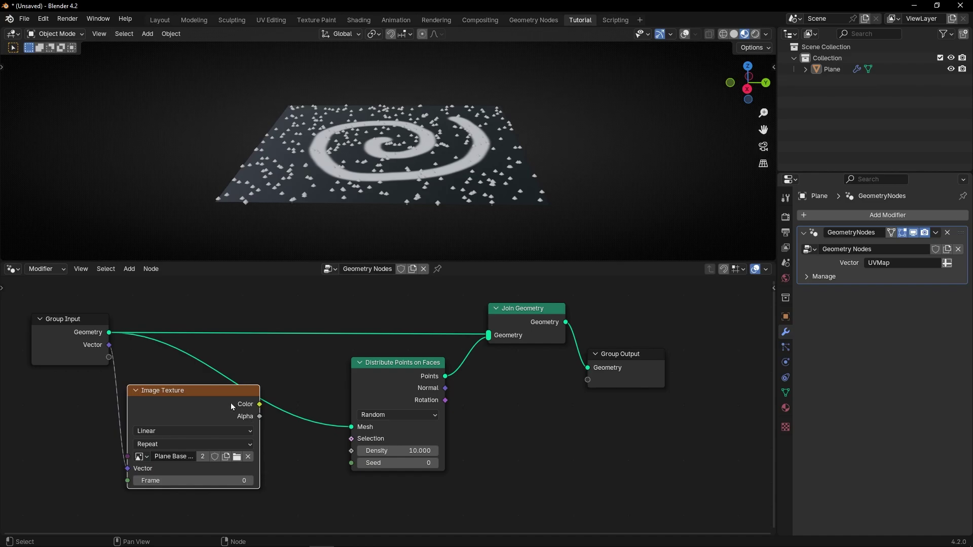
drag(231, 405, 219, 416)
middle_drag(302, 434, 416, 410)
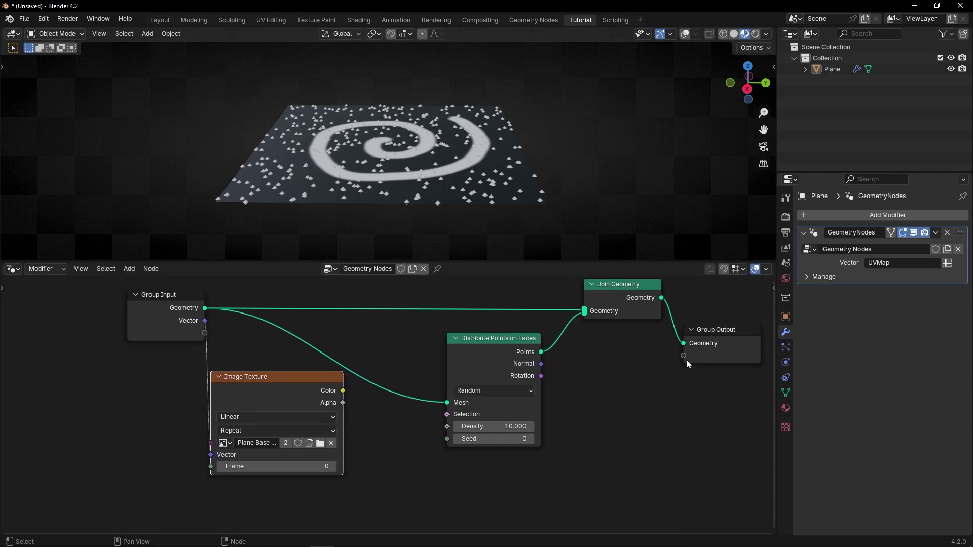
drag(776, 298, 958, 294)
scroll(434, 425, up, 2)
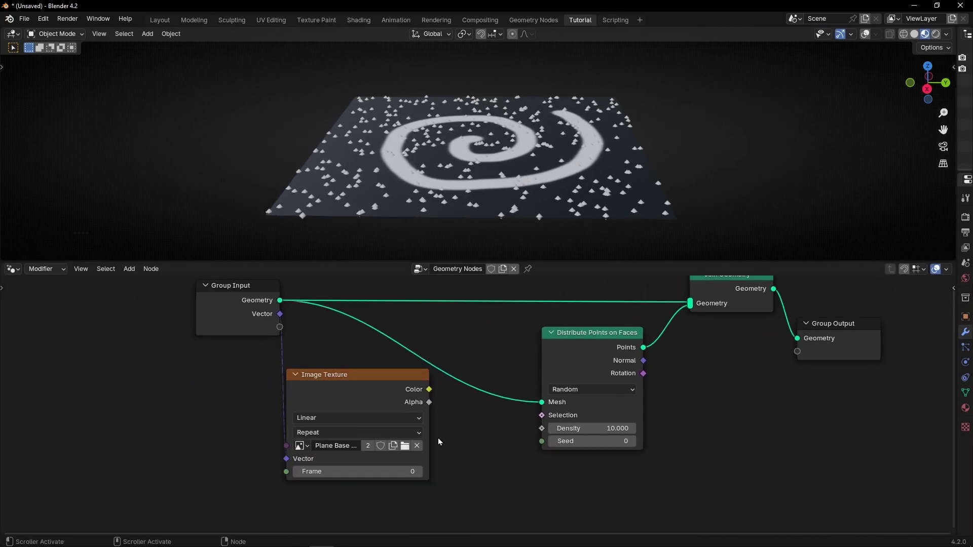
drag(253, 308, 202, 320)
drag(344, 390, 292, 407)
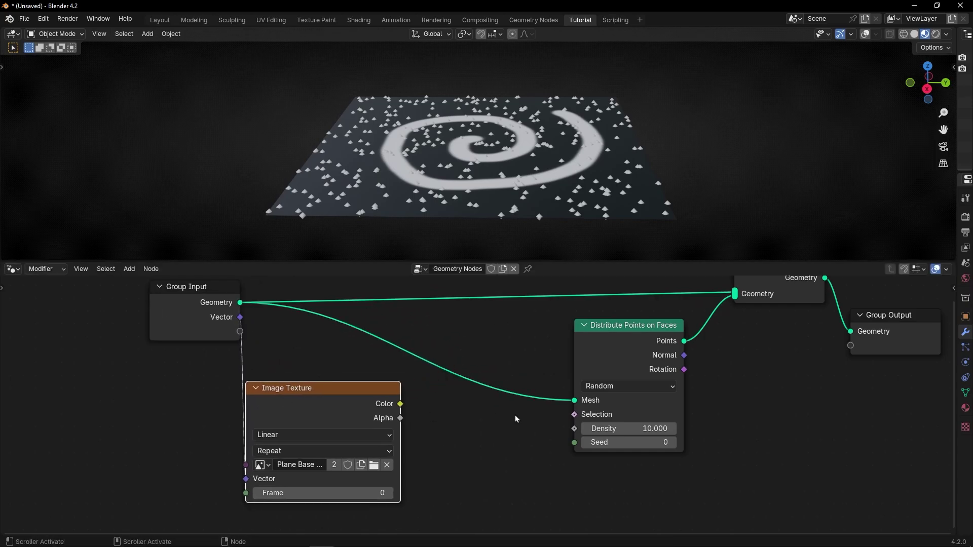
mouse_move(356, 406)
mouse_down()
mouse_move(336, 407)
mouse_move(350, 391)
mouse_up()
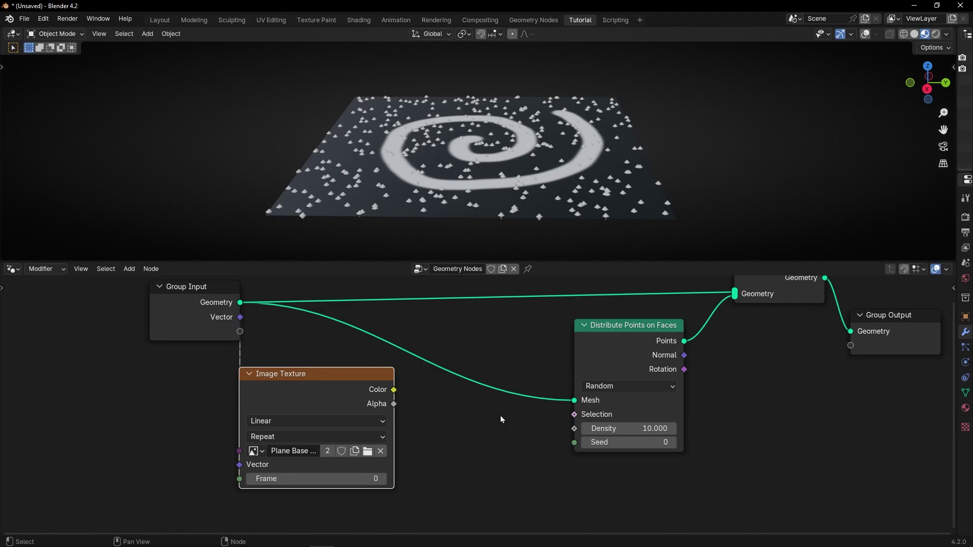
Drive the Selection of Distribute Points on Faces with a new compare node set to Greater Than.
drag(574, 414, 528, 415)
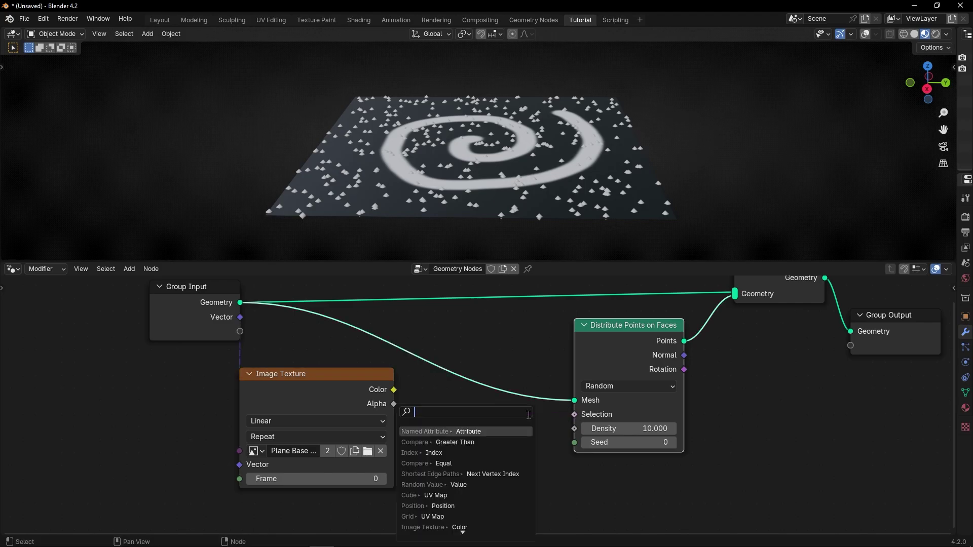
text(less)
key(Return)
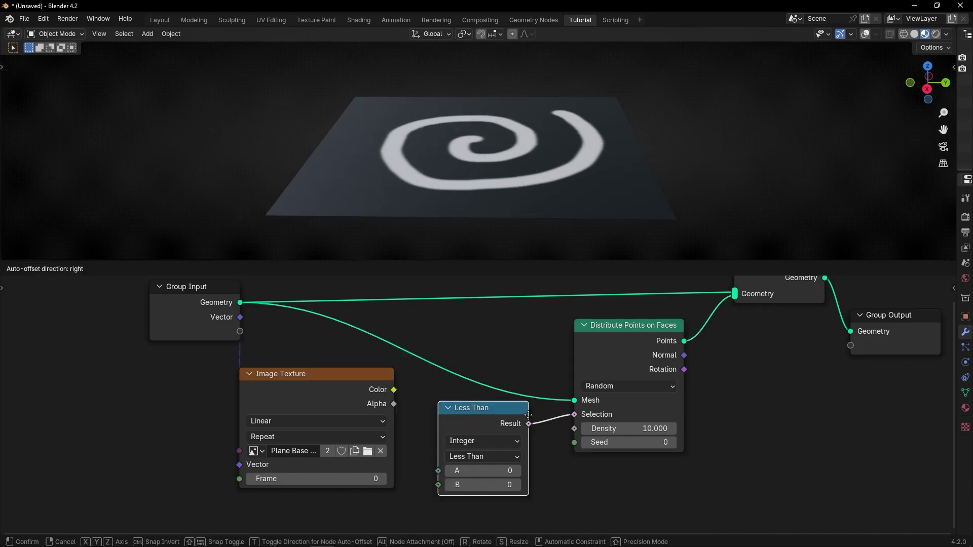
click(528, 414)
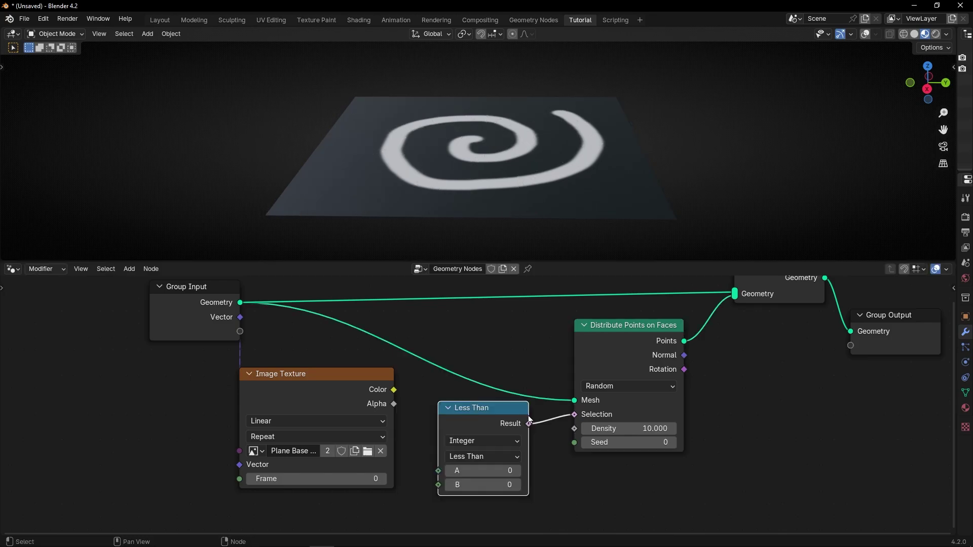
click(476, 456)
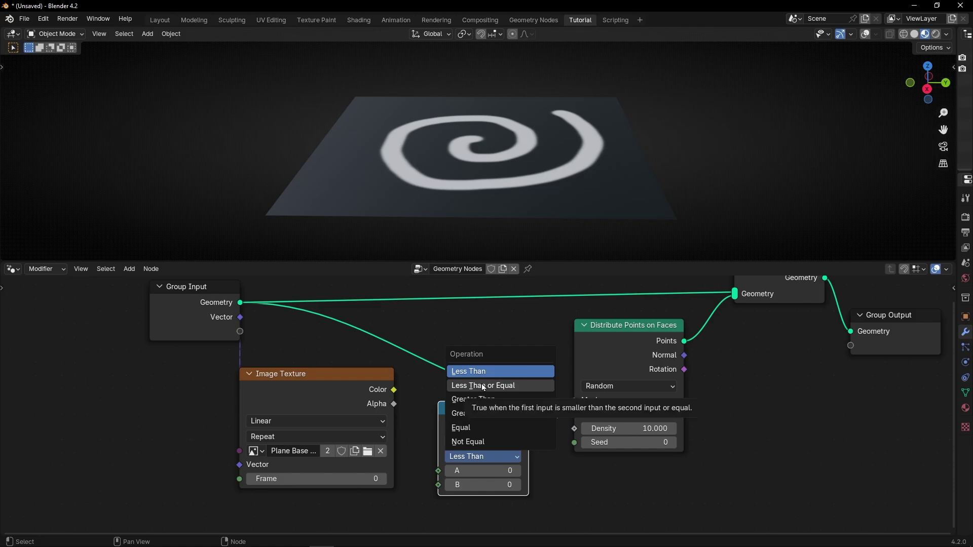
click(484, 399)
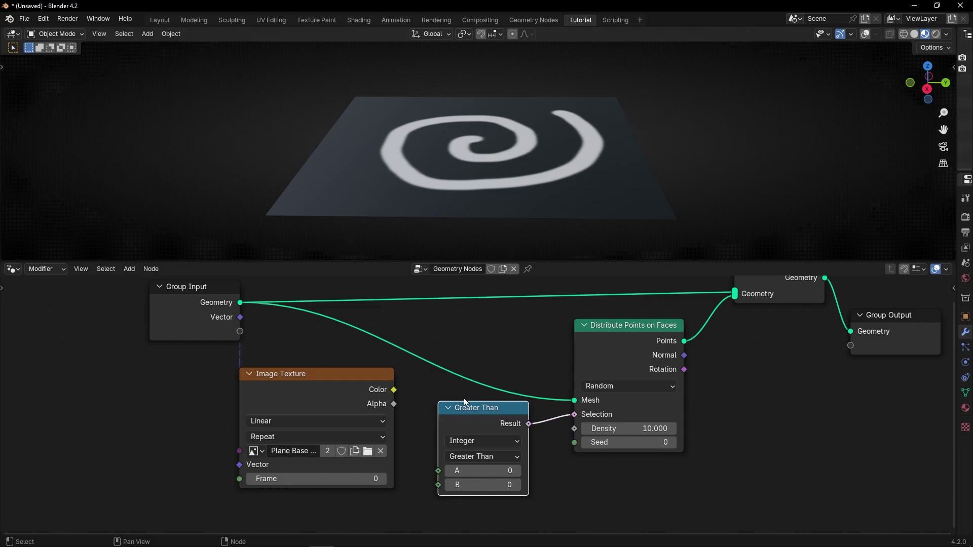
Switch the compare node's input type to Float and feed the Image Texture's Color into its A input.
click(472, 448)
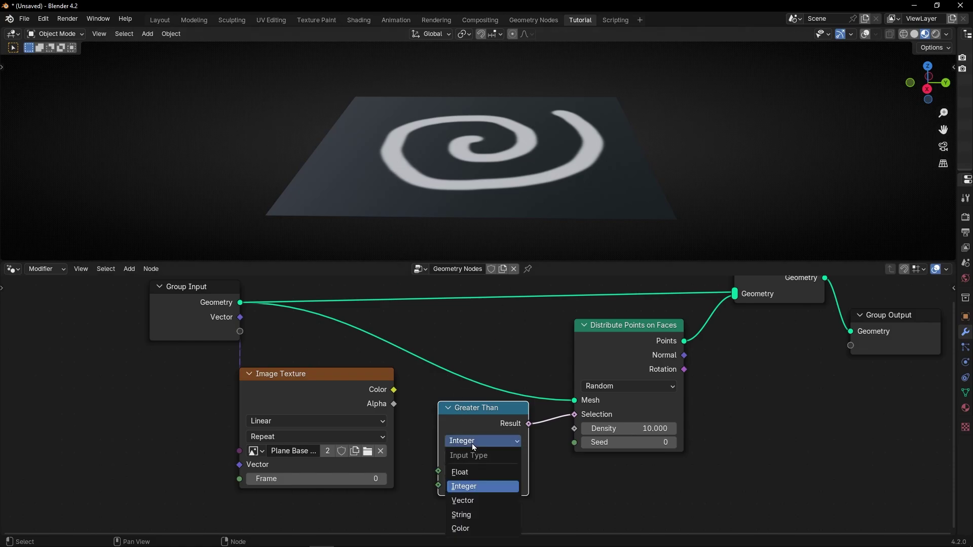
click(469, 471)
drag(394, 391, 427, 467)
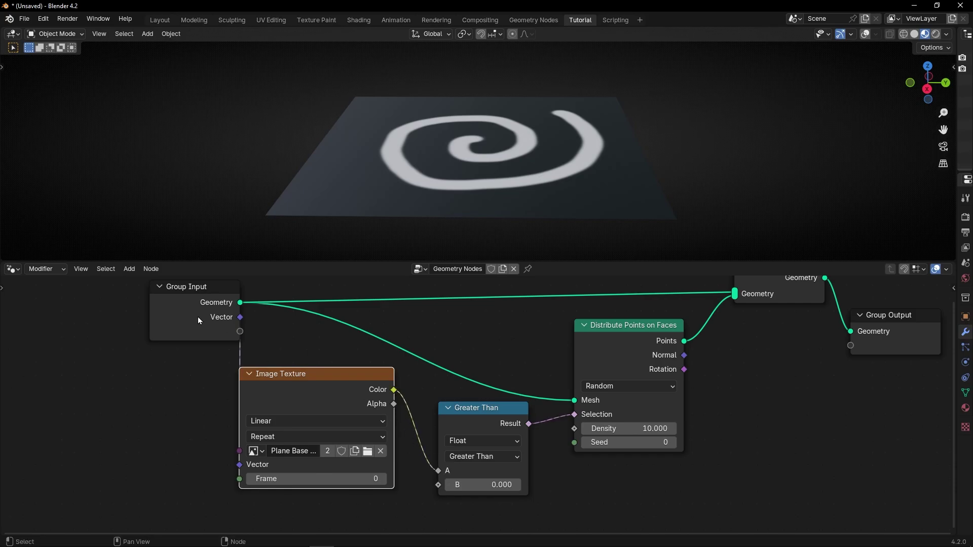
Shift the Group Input, Image Texture and Greater Than nodes away from Distribute Points on Faces to open up the layout.
drag(198, 317, 137, 310)
drag(304, 374, 273, 382)
drag(525, 406, 485, 405)
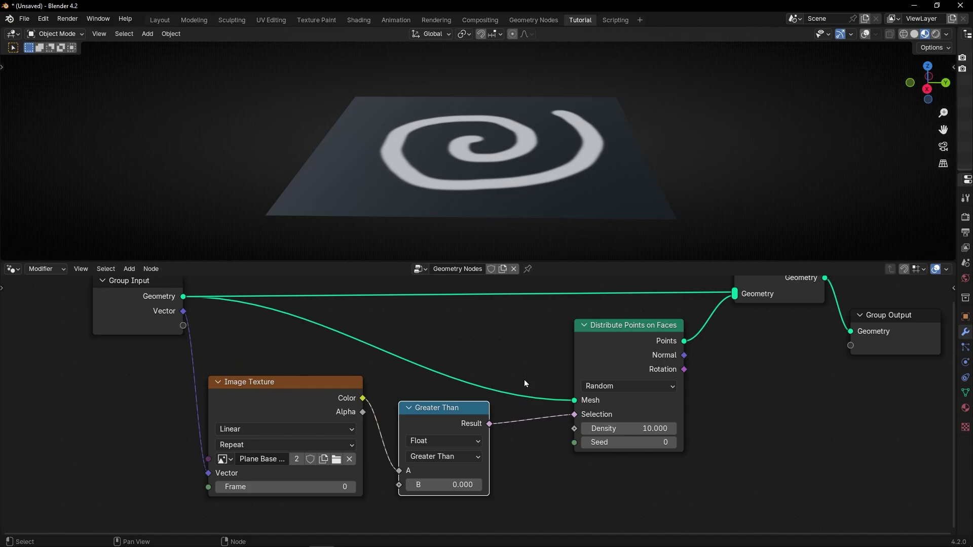
Set the Distribute Points on Faces density to 12.8 and the Greater Than node's B value to -1.
drag(628, 428, 621, 428)
mouse_move(443, 485)
mouse_down()
mouse_move(458, 484)
mouse_move(434, 484)
mouse_move(457, 484)
mouse_up()
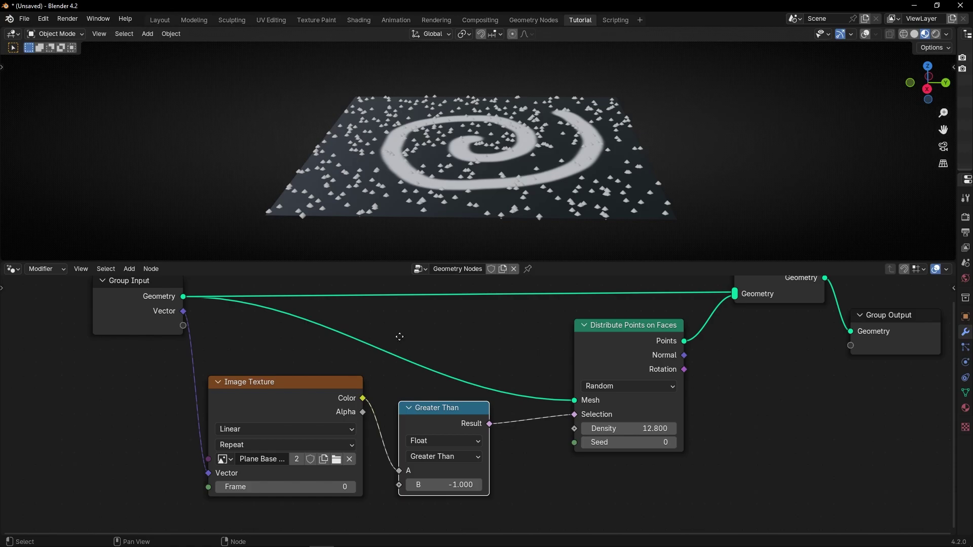
Add a reroute where the two Geometry links leave Group Input and move it closer to Distribute Points on Faces.
middle_drag(397, 337, 427, 369)
shift+right_drag(393, 317, 351, 371)
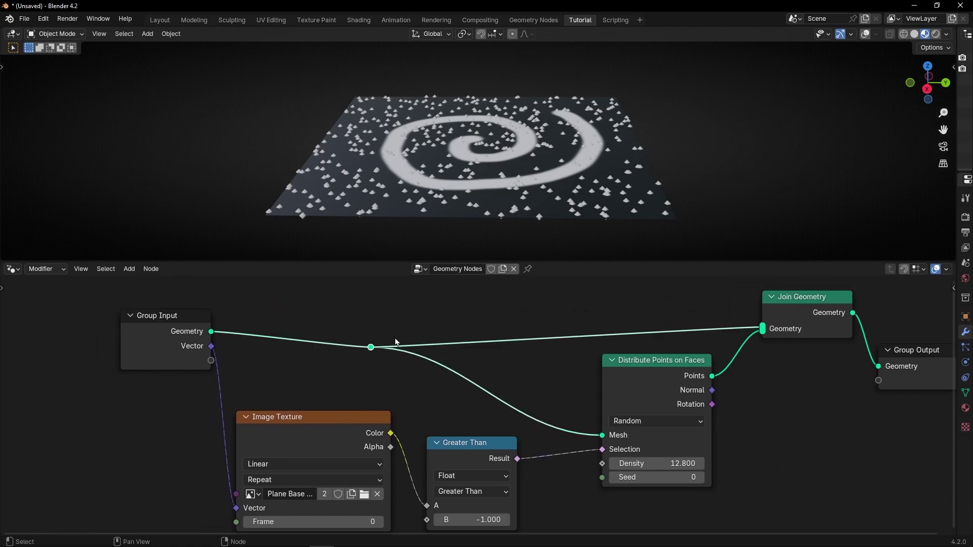
key(g)
click(472, 334)
Insert a Subdivide Mesh node between Group Input and the reroute, with its Level set to 5.
key(shift+a)
mouse_move(334, 316)
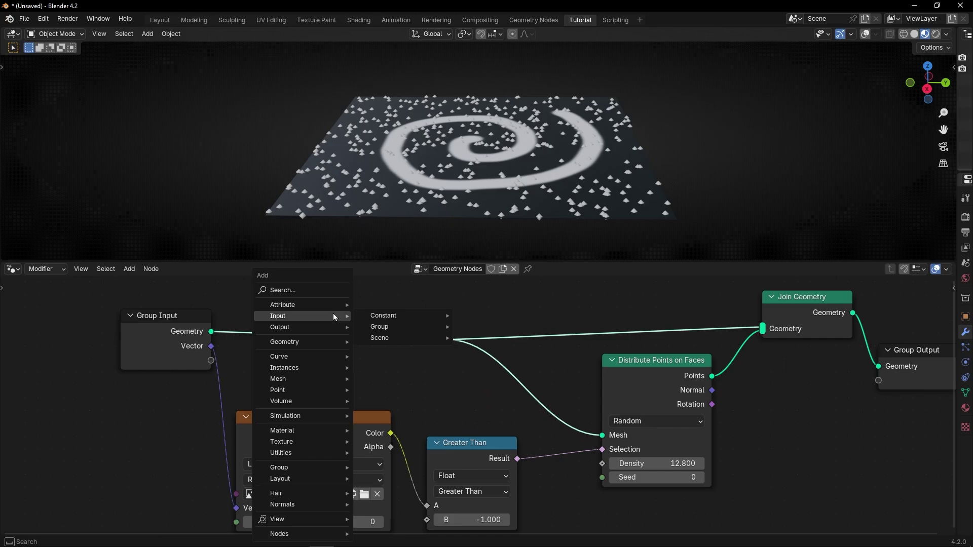
text(su)
key(Return)
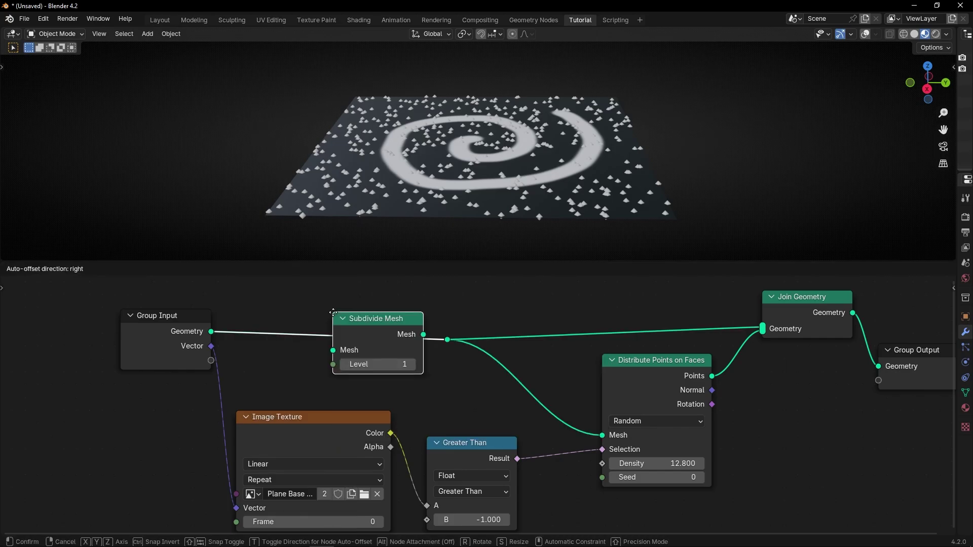
click(243, 308)
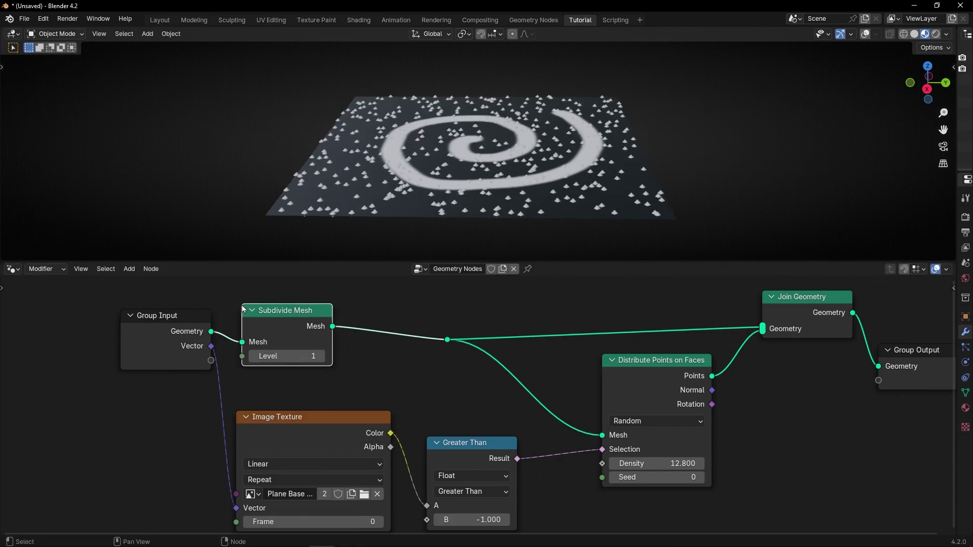
click(320, 356)
click(321, 356)
click(321, 357)
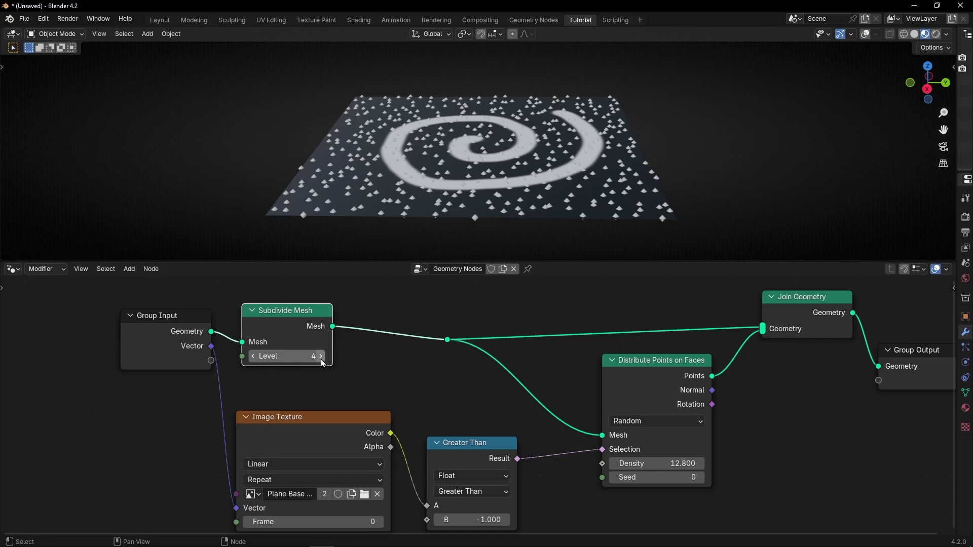
click(321, 357)
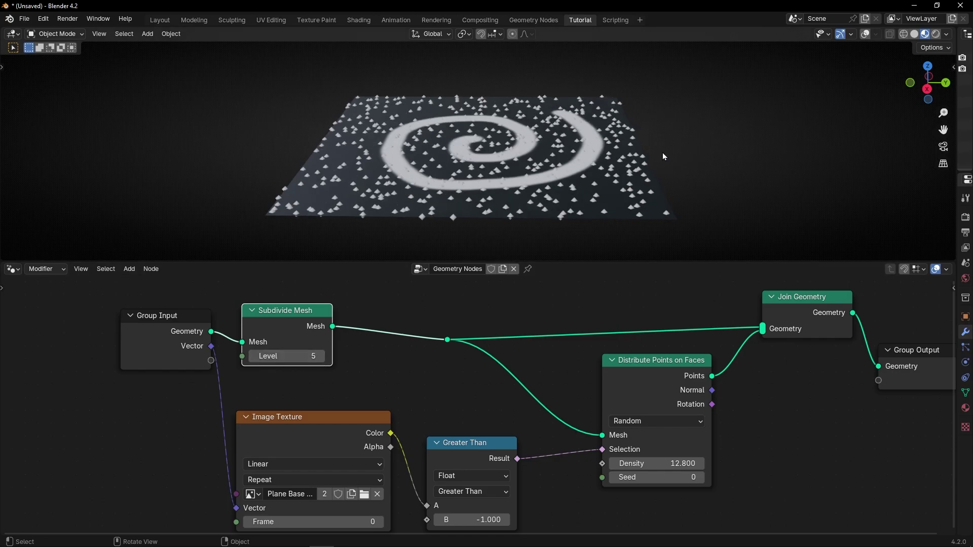
Compare the plane in wireframe with Subdivide Mesh muted and unmuted, check solid shading, and return to material preview.
click(904, 34)
click(615, 169)
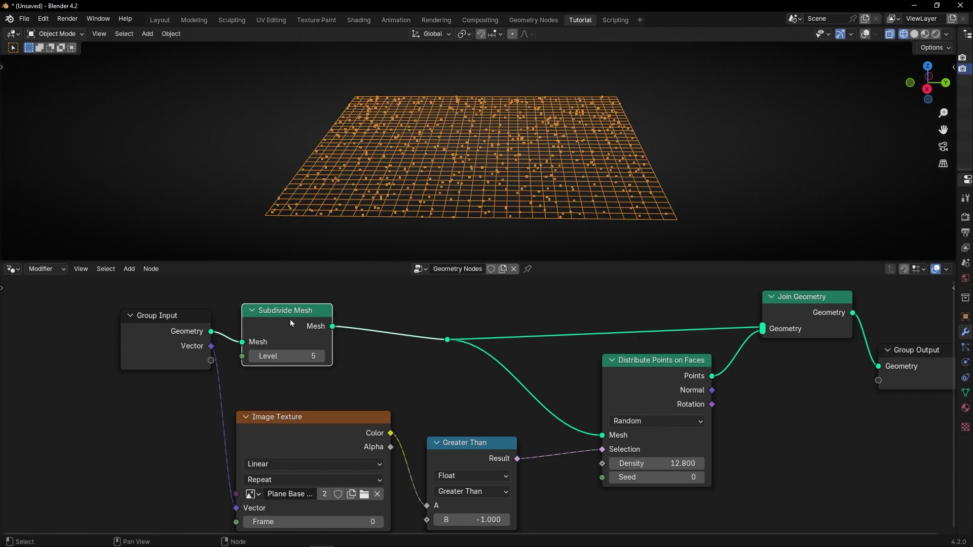
key(m)
key(m)
click(914, 34)
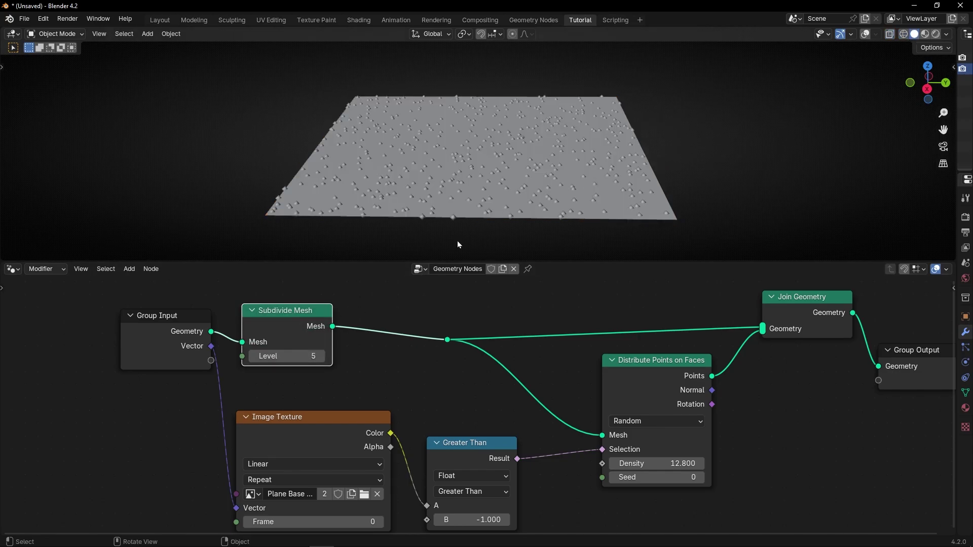
click(925, 34)
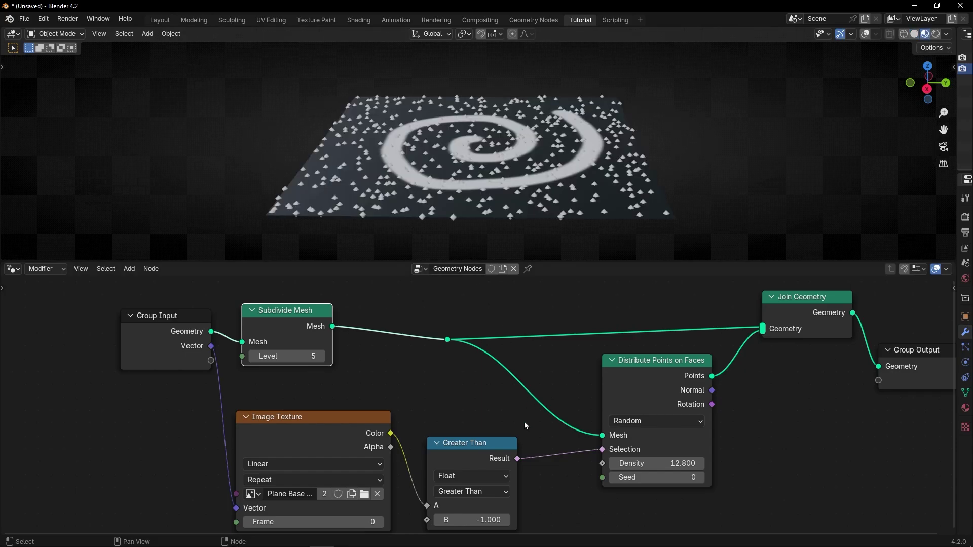
Set the Greater Than node's B value to 0 and nudge the node slightly away from Image Texture.
middle_drag(524, 425, 508, 379)
click(461, 466)
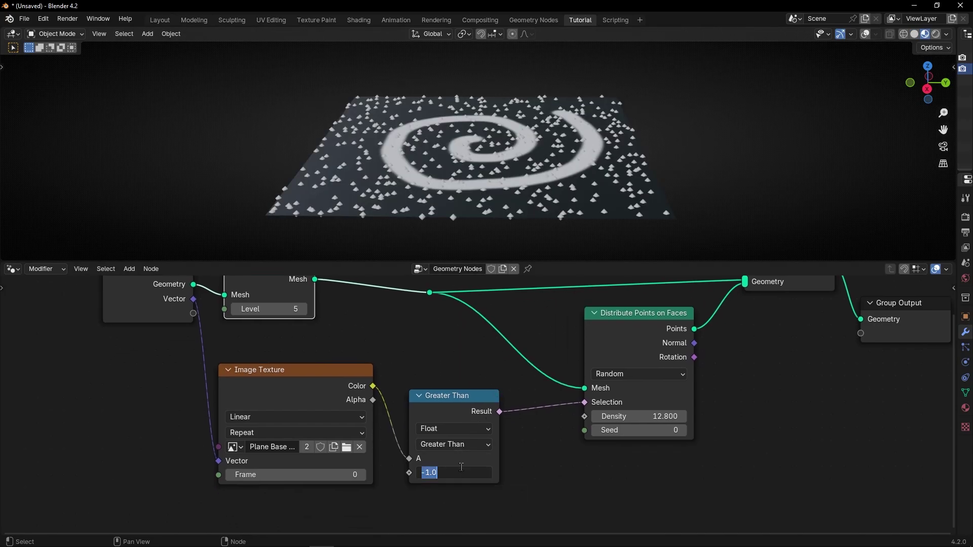
text(0)
key(Return)
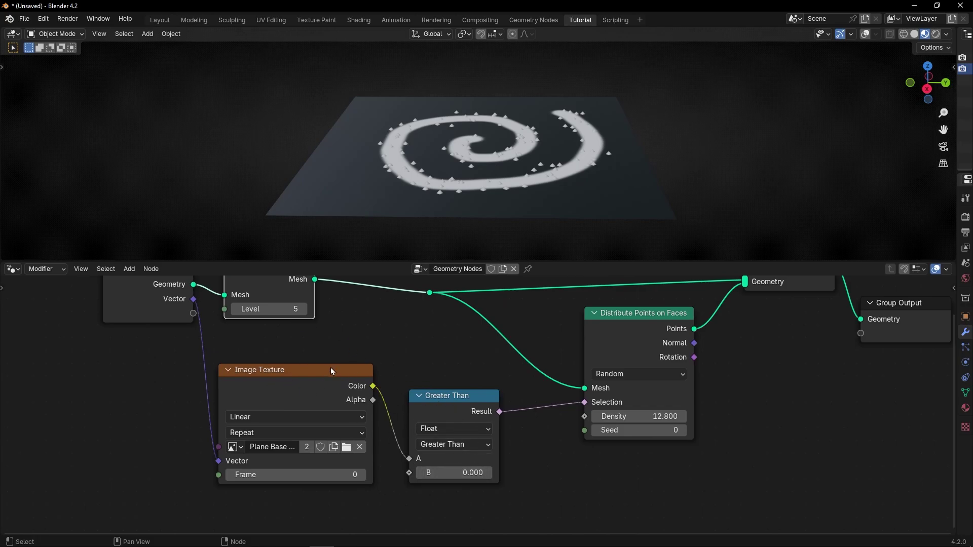
drag(425, 399, 432, 394)
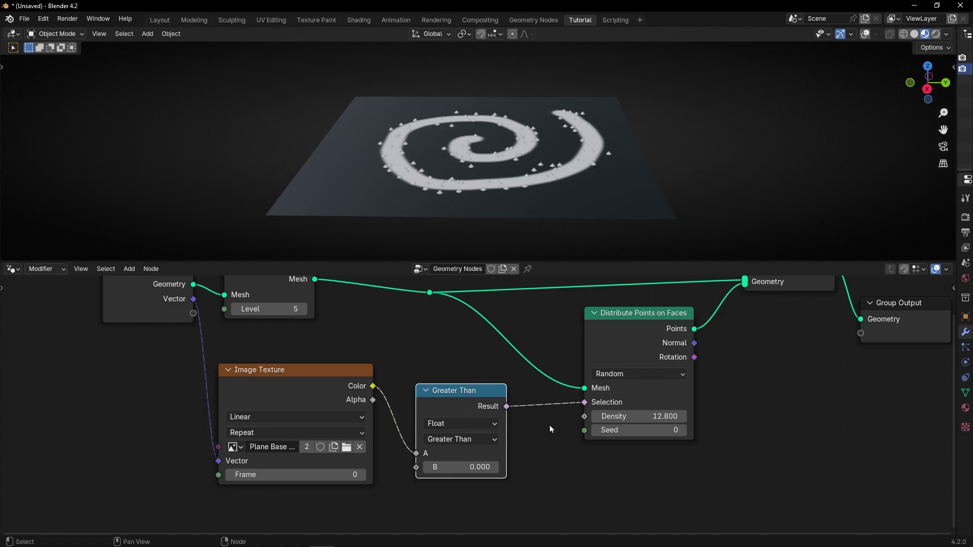
Show the viewport overlays and annotate the dark surface with an arrow and 0 and the white spiral with an arrow and 1.
scroll(467, 427, up, 4)
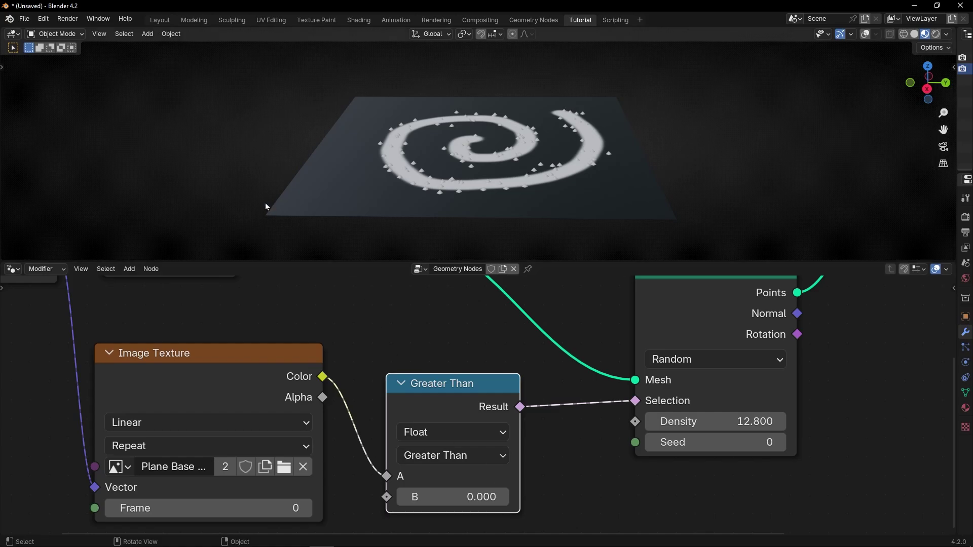
key(shift+alt+z)
drag(267, 139, 304, 168)
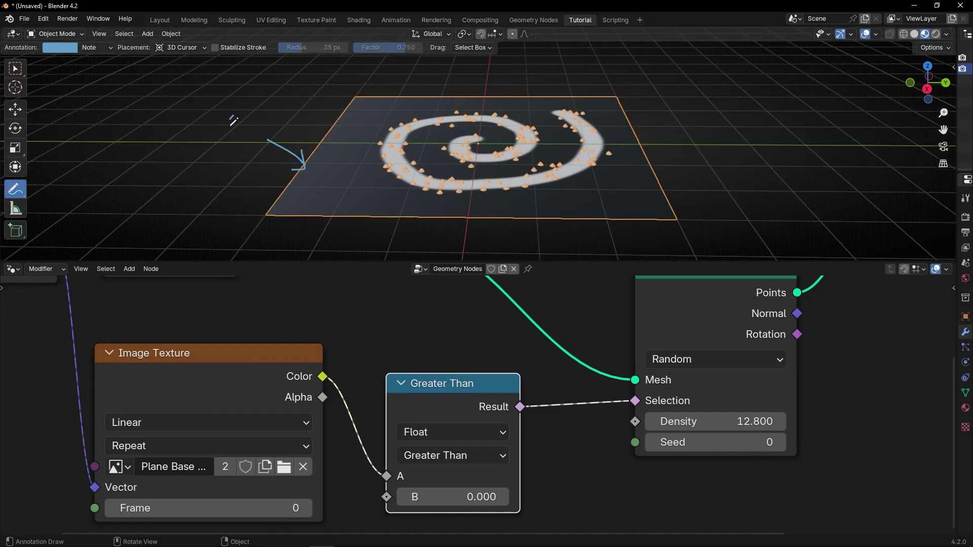
drag(231, 123, 242, 111)
mouse_move(686, 87)
mouse_down()
mouse_move(585, 127)
mouse_move(623, 131)
mouse_up()
drag(710, 74, 730, 105)
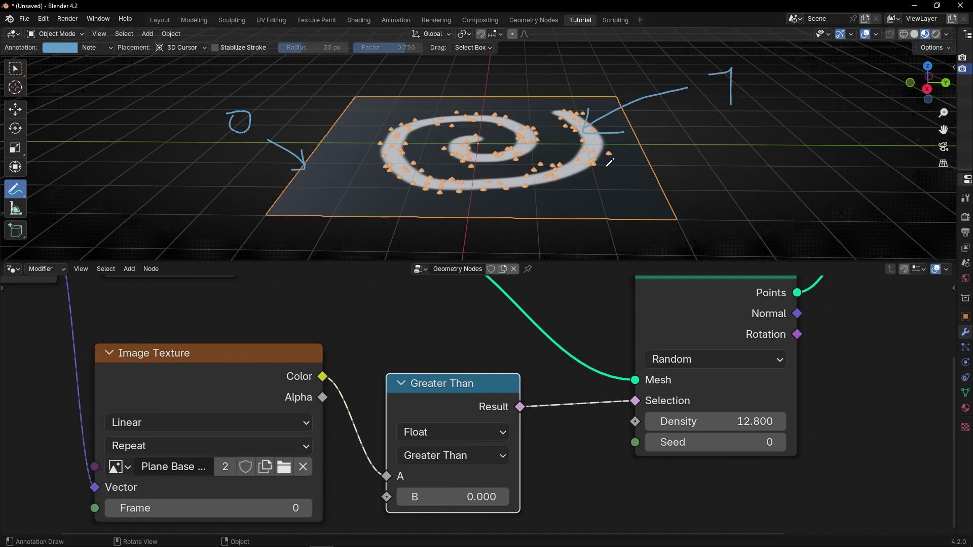
Erase the viewport annotations around the plane and undo the extra annotation stroke.
drag(592, 160, 590, 157)
mouse_move(688, 158)
mouse_down()
mouse_move(669, 169)
mouse_move(690, 161)
mouse_up()
mouse_move(709, 169)
mouse_down()
mouse_move(741, 169)
mouse_move(760, 143)
mouse_move(583, 78)
mouse_move(210, 102)
mouse_up()
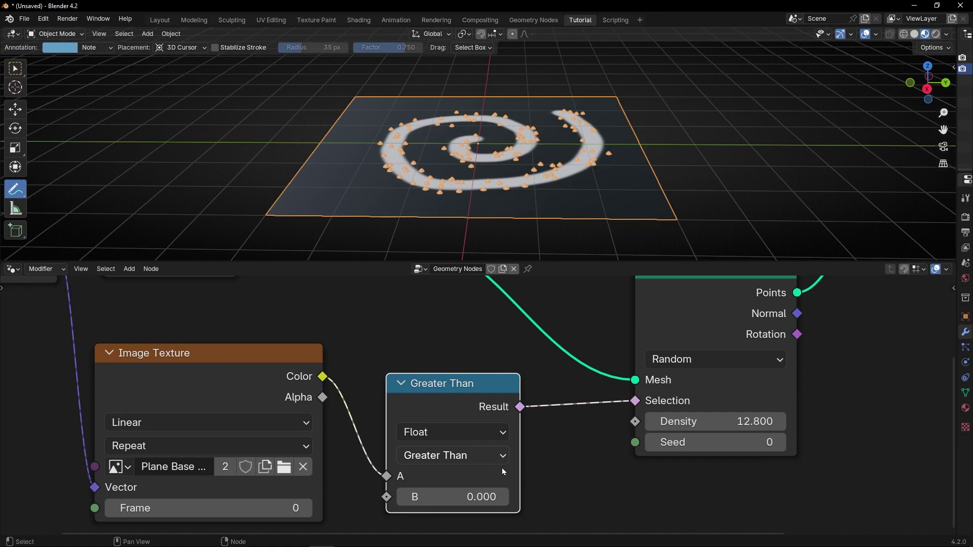
mouse_move(386, 155)
mouse_down()
mouse_move(412, 197)
mouse_move(570, 184)
mouse_move(609, 155)
mouse_move(596, 120)
mouse_move(563, 108)
mouse_move(565, 143)
mouse_move(521, 165)
mouse_move(457, 179)
mouse_move(417, 161)
mouse_move(417, 131)
mouse_move(470, 120)
mouse_move(490, 135)
mouse_move(451, 144)
mouse_move(500, 162)
mouse_move(532, 141)
mouse_move(488, 113)
mouse_move(426, 114)
mouse_move(396, 132)
mouse_move(394, 152)
mouse_up()
key(ctrl+z)
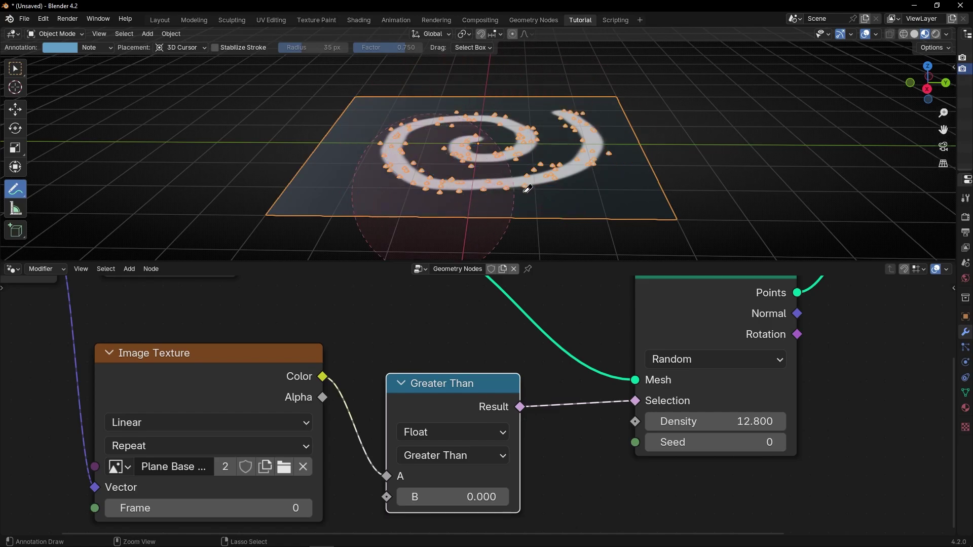
Try the compare node as Less Than with B at 0.1, and inspect the spiral using a temporary annotation stroke.
scroll(266, 421, down, 2)
middle_drag(391, 415, 432, 393)
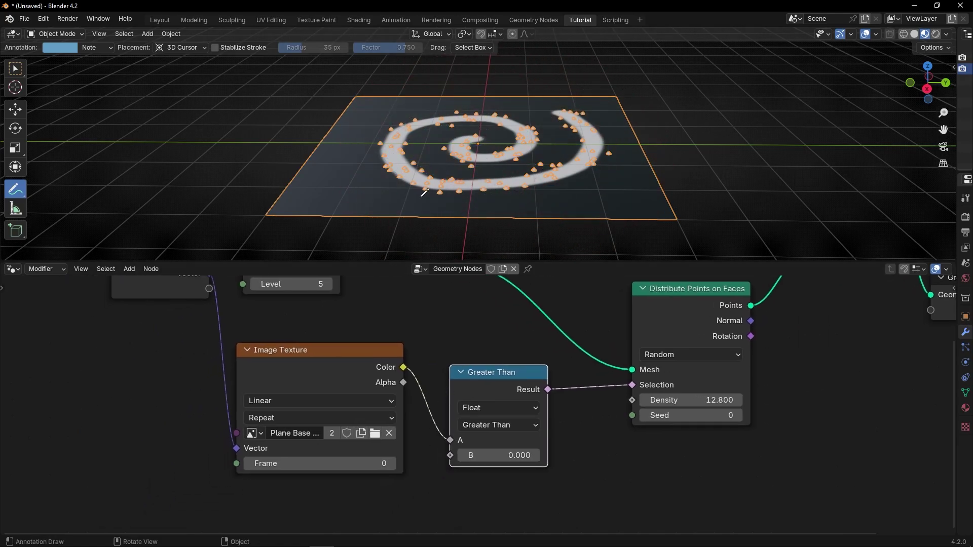
click(502, 428)
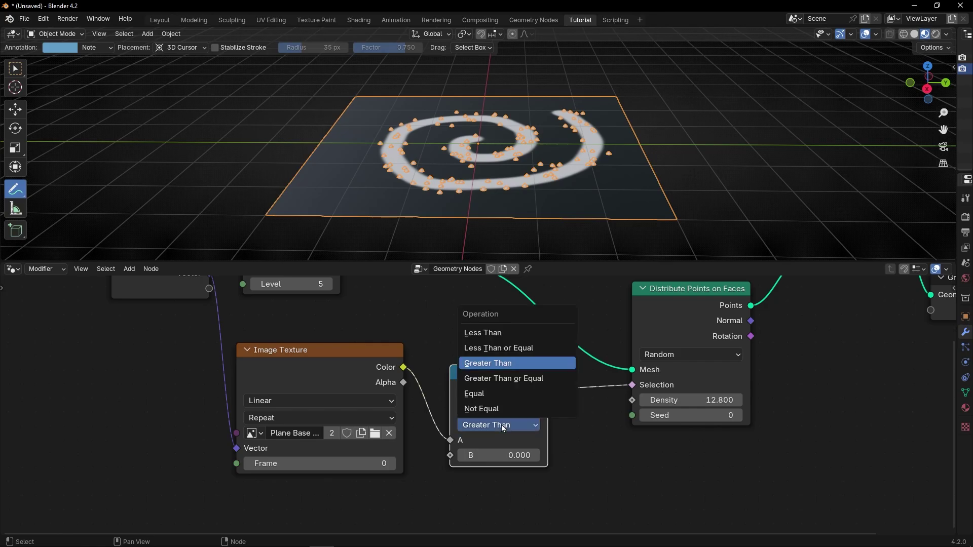
click(503, 333)
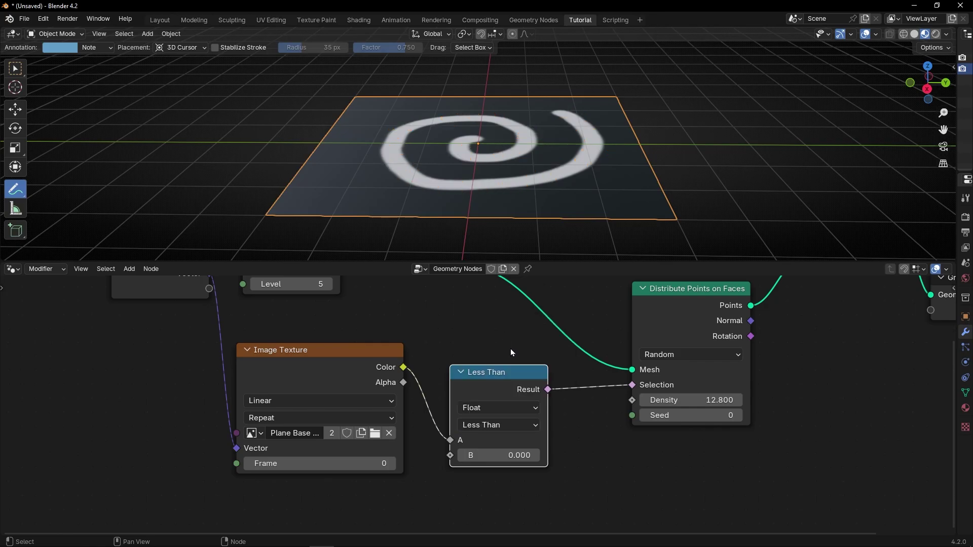
click(535, 457)
middle_drag(481, 239, 477, 242)
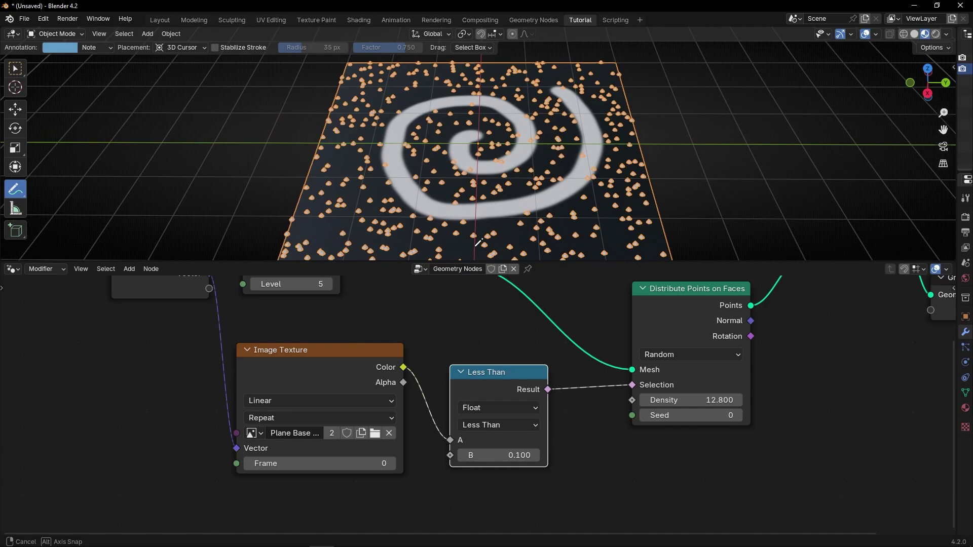
mouse_move(433, 210)
mouse_down()
mouse_move(524, 204)
mouse_move(575, 181)
mouse_up()
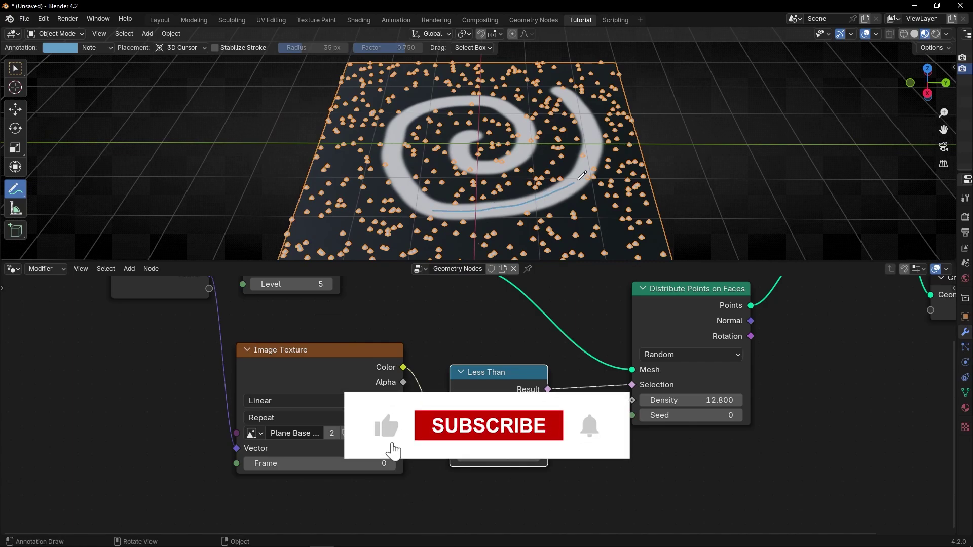
key(ctrl+z)
scroll(527, 172, down, 3)
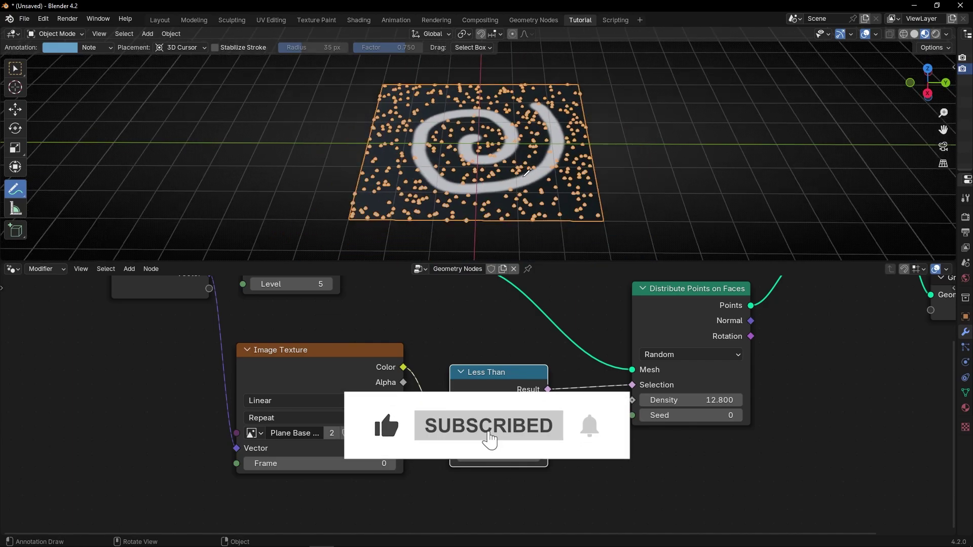
middle_drag(527, 173, 528, 163)
Return the compare node's operation to Greater Than and set its B value to 0.
click(499, 424)
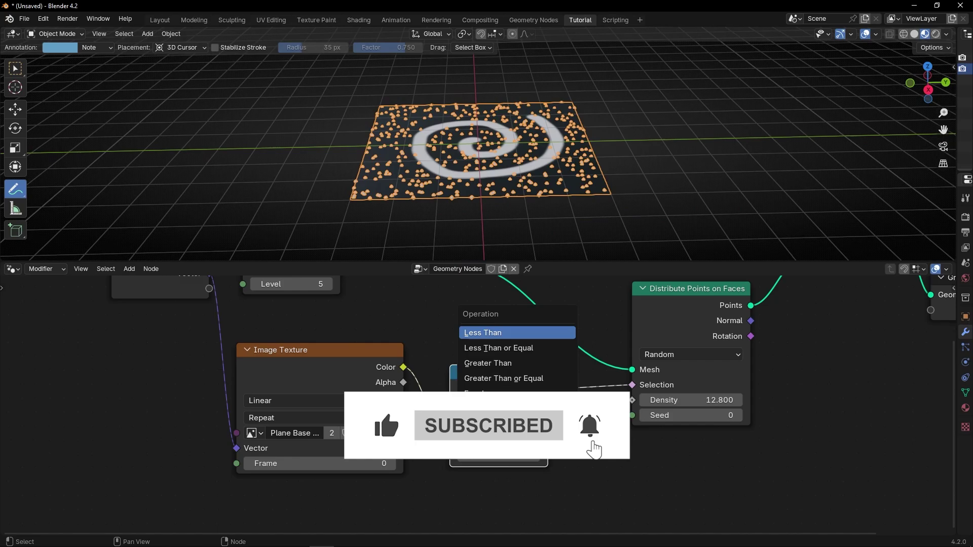
click(502, 363)
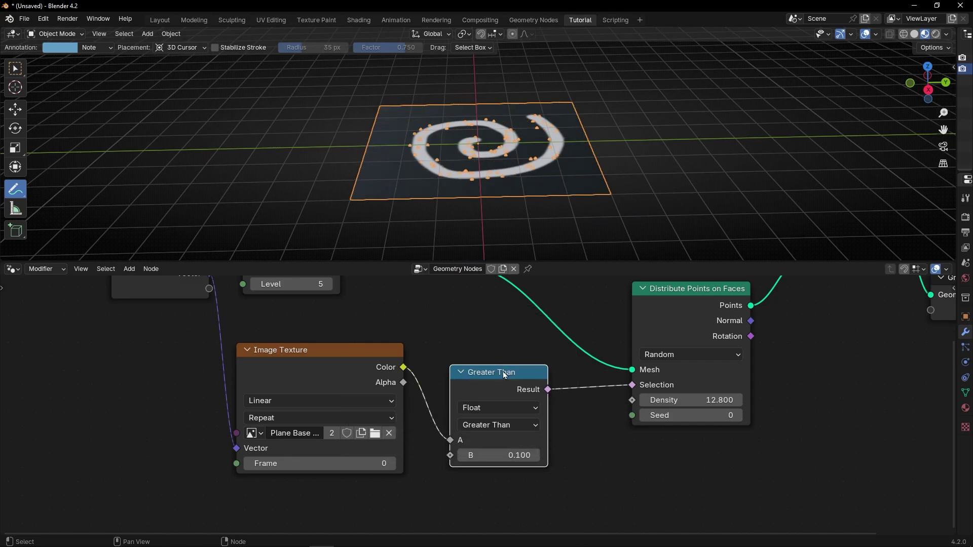
click(462, 455)
middle_drag(308, 345, 345, 363)
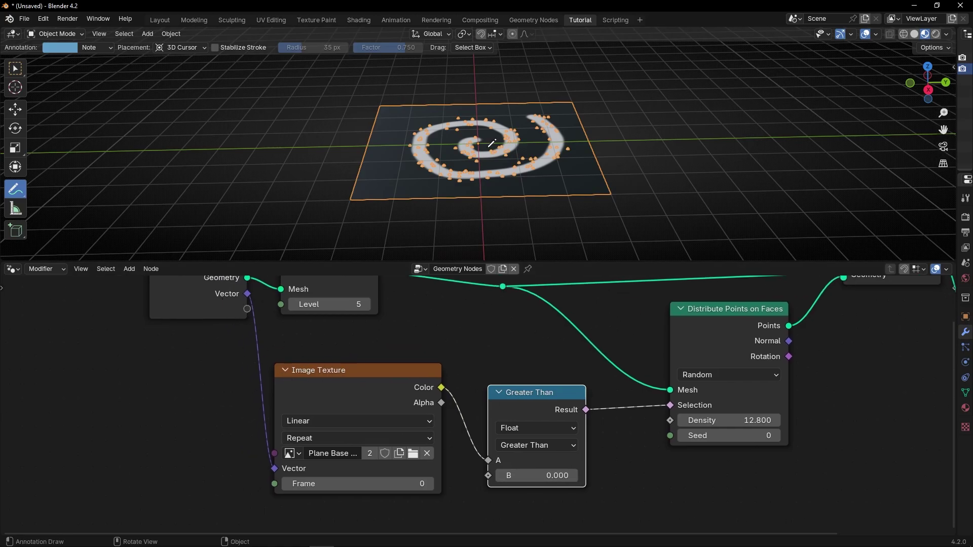
Switch to the Texture Paint workspace and paint white strokes along two adjacent edges of the plane, outside the spiral.
scroll(541, 162, up, 2)
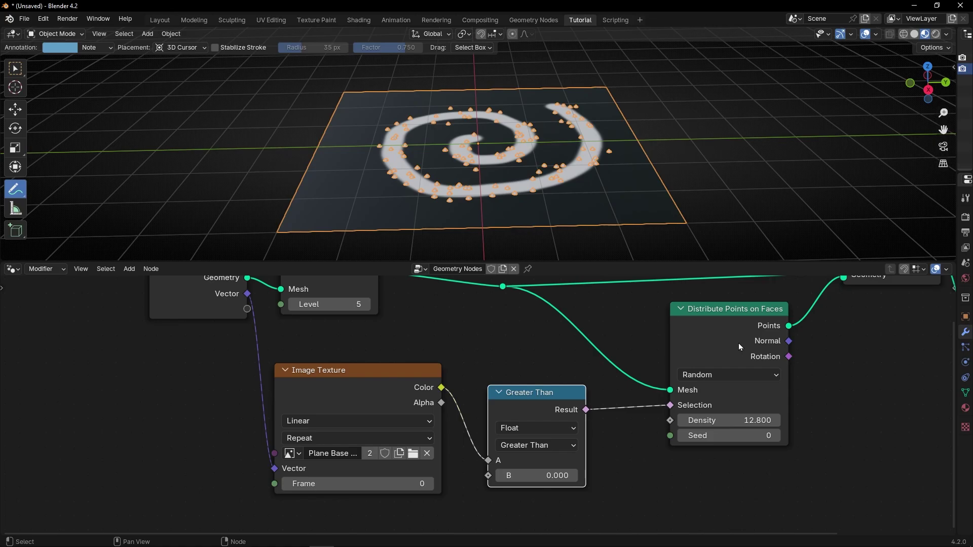
mouse_move(319, 195)
mouse_down()
mouse_move(325, 227)
mouse_move(300, 178)
mouse_move(340, 199)
mouse_up()
key(ctrl+z)
click(317, 19)
middle_drag(562, 316, 494, 371)
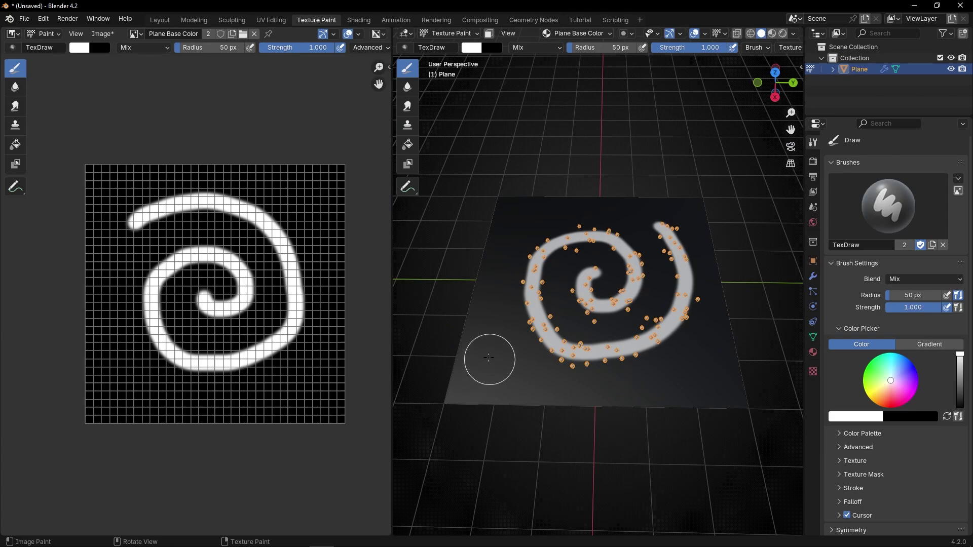
mouse_move(472, 375)
mouse_down()
mouse_move(481, 386)
mouse_move(467, 351)
mouse_move(543, 401)
mouse_move(682, 410)
mouse_up()
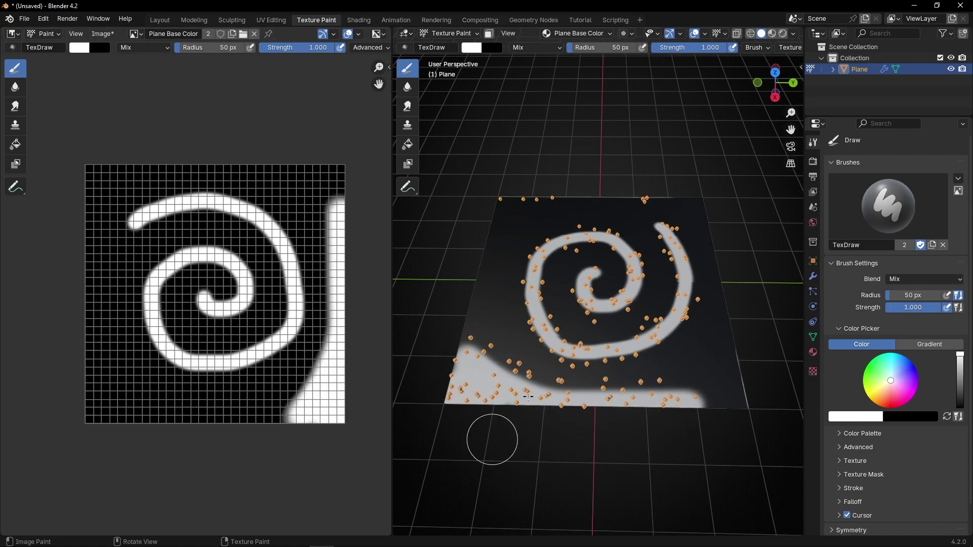
drag(487, 245, 461, 390)
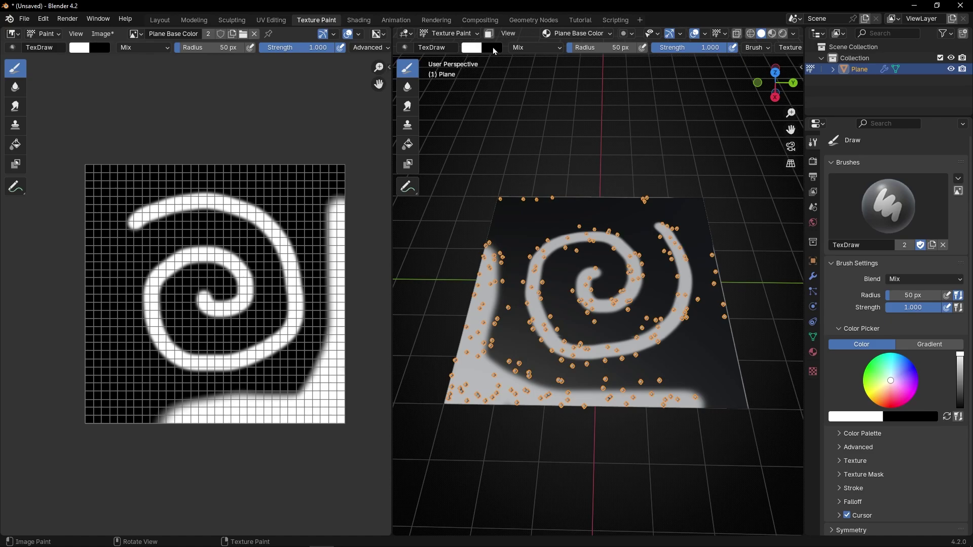
Remove the extra white strokes along the plane's two edges, keeping only the spiral painted.
mouse_move(491, 392)
ctrl+mouse_down()
mouse_move(459, 355)
mouse_move(477, 412)
mouse_move(469, 361)
mouse_move(464, 394)
mouse_move(447, 410)
mouse_move(506, 383)
mouse_move(522, 435)
mouse_move(492, 384)
mouse_move(530, 412)
mouse_move(744, 400)
mouse_move(585, 402)
mouse_move(445, 388)
mouse_move(516, 394)
mouse_move(480, 367)
ctrl+mouse_up()
key(ctrl+z)
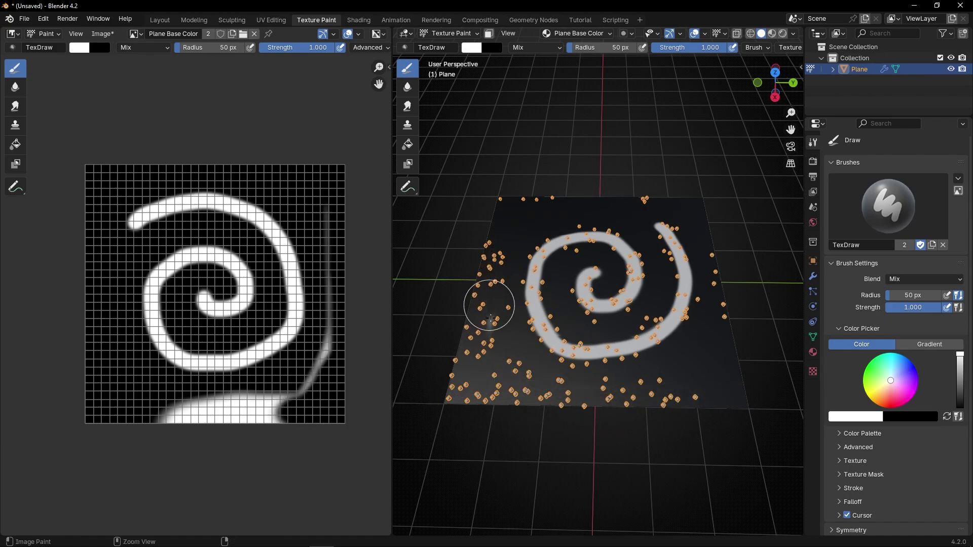
key(ctrl+z)
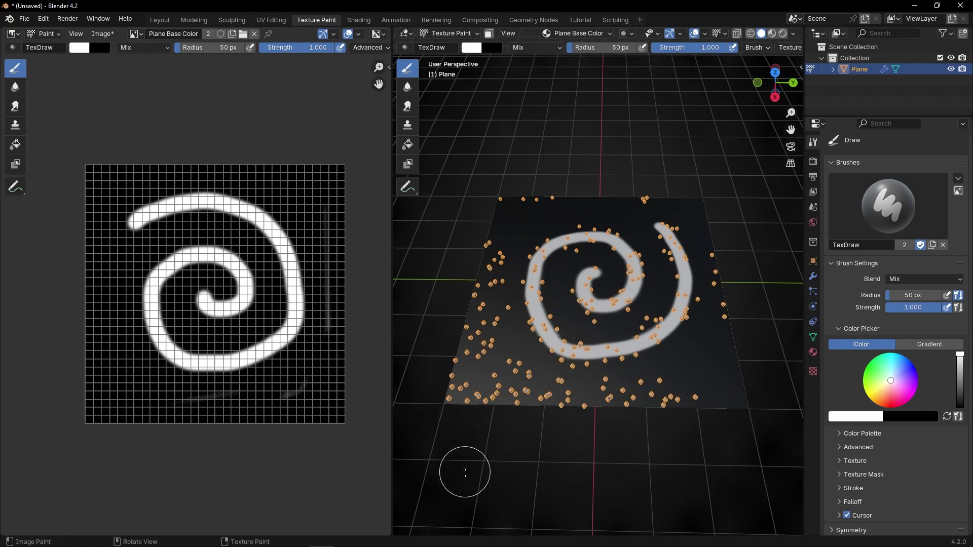
key(ctrl+z)
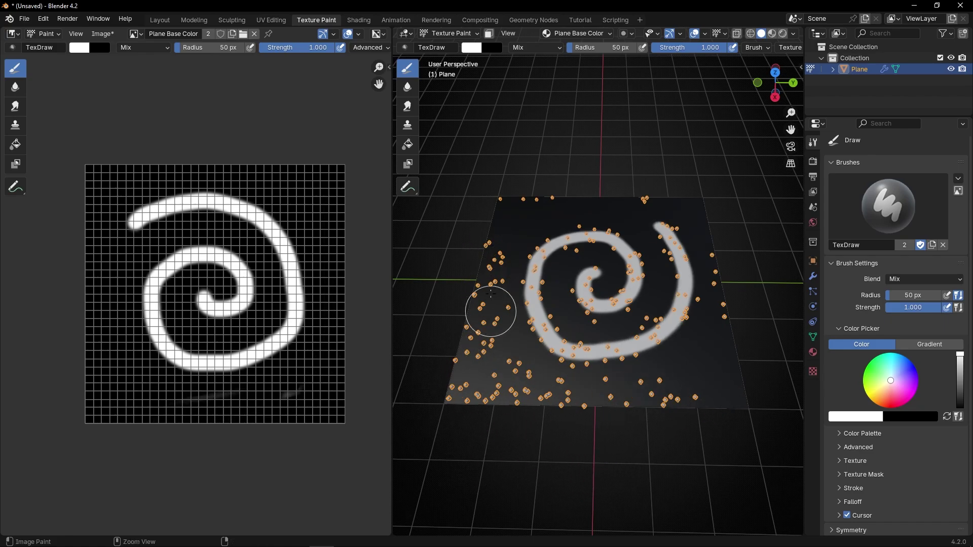
key(ctrl+z)
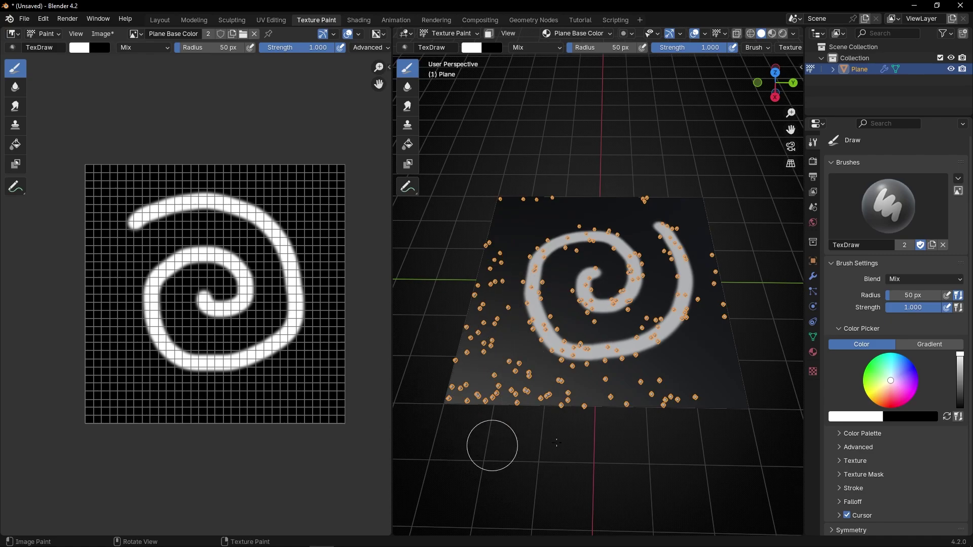
Set the compare node's B value to 0.1 in the Tutorial workspace and check the points on the plane in Texture Paint.
click(580, 21)
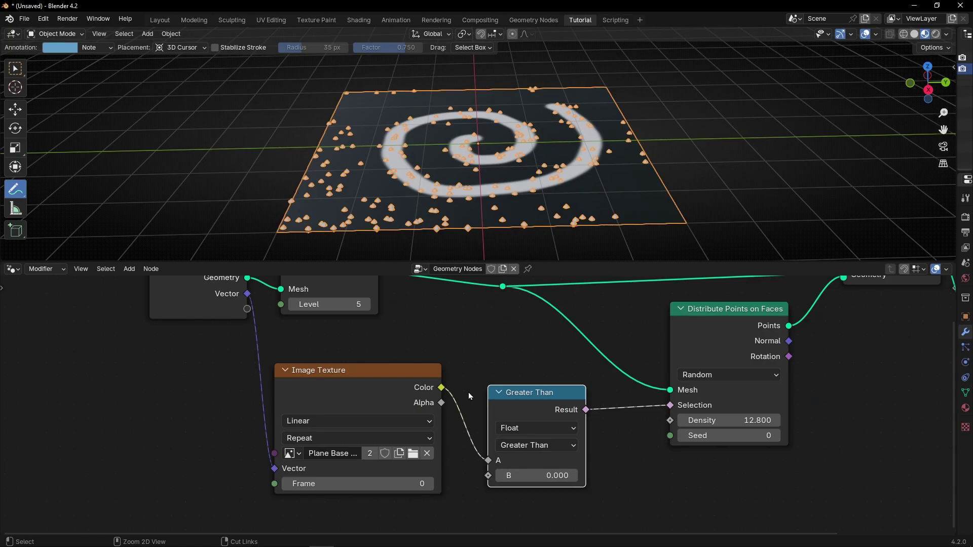
mouse_move(488, 460)
mouse_down()
mouse_move(482, 398)
mouse_move(490, 459)
mouse_up()
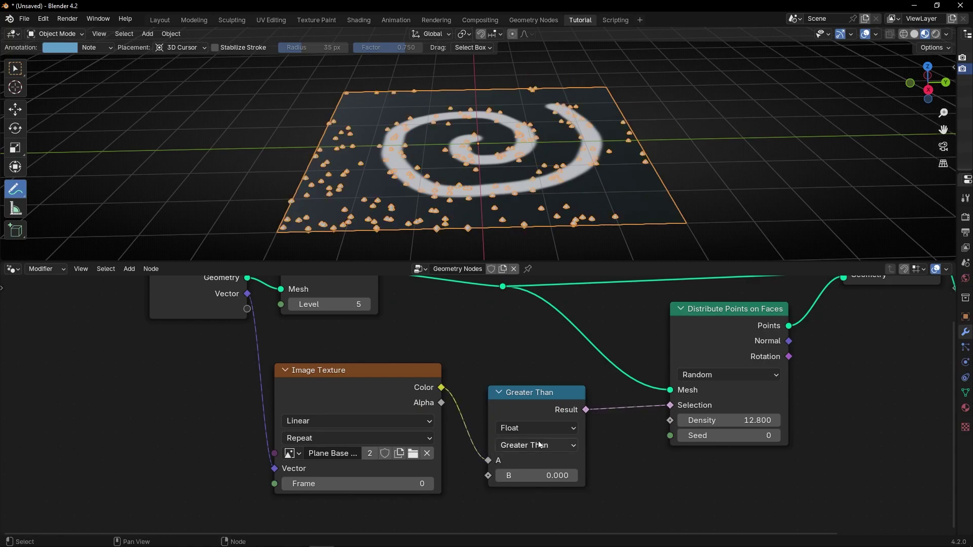
click(573, 477)
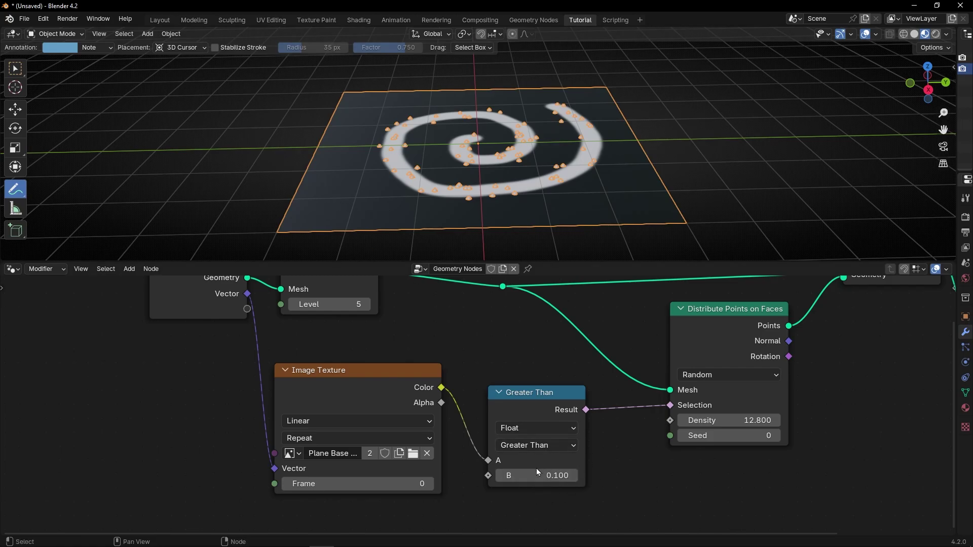
click(503, 477)
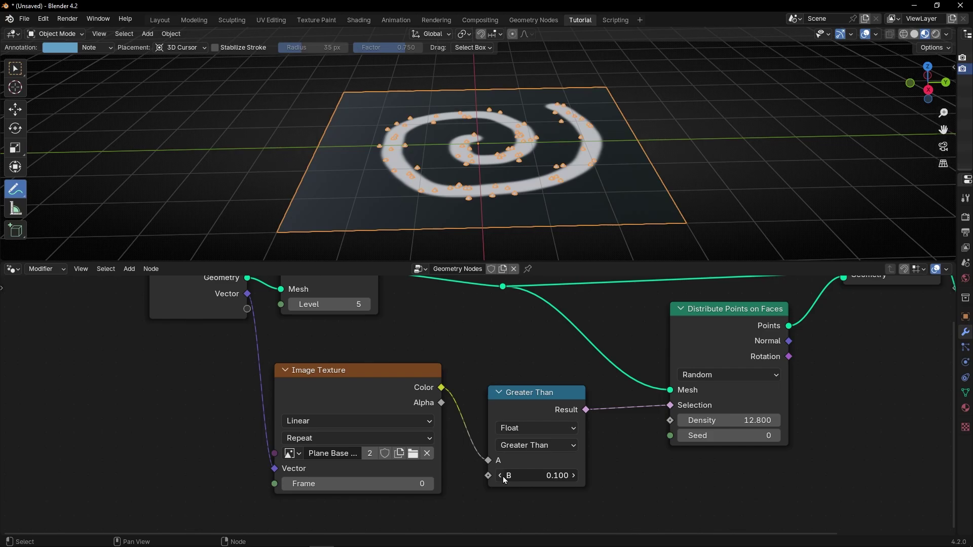
click(574, 476)
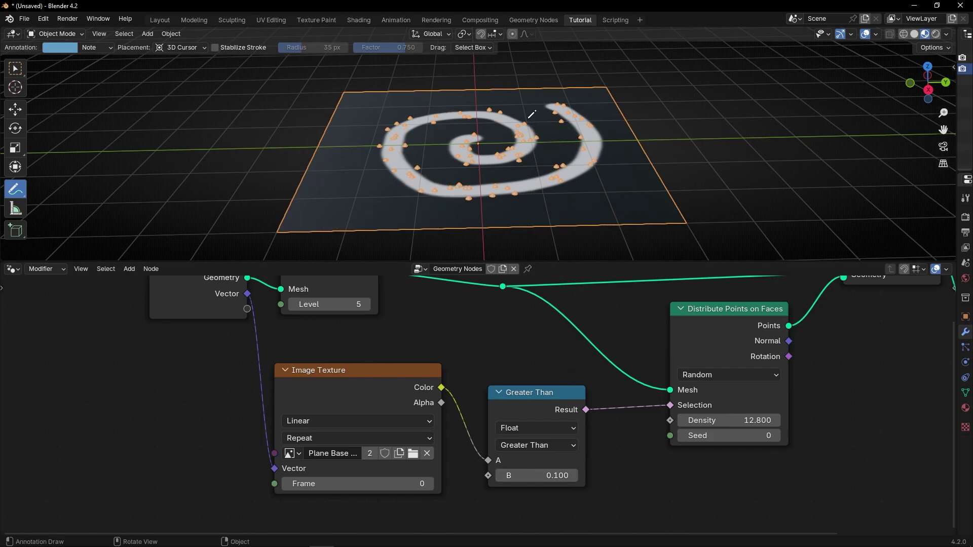
click(316, 20)
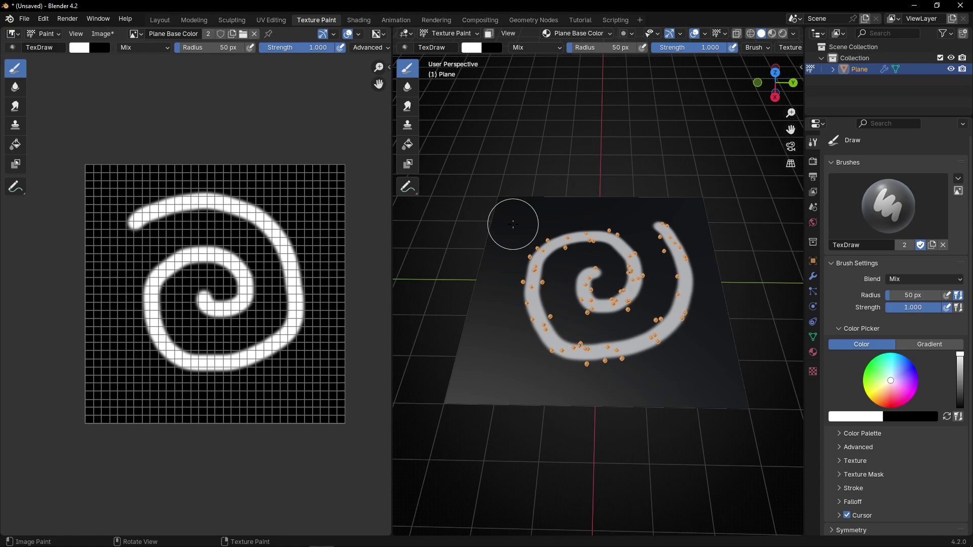
click(580, 20)
Move the Group Input node farther from Subdivide Mesh and cut its Vector link to the Image Texture node.
scroll(301, 324, down, 2)
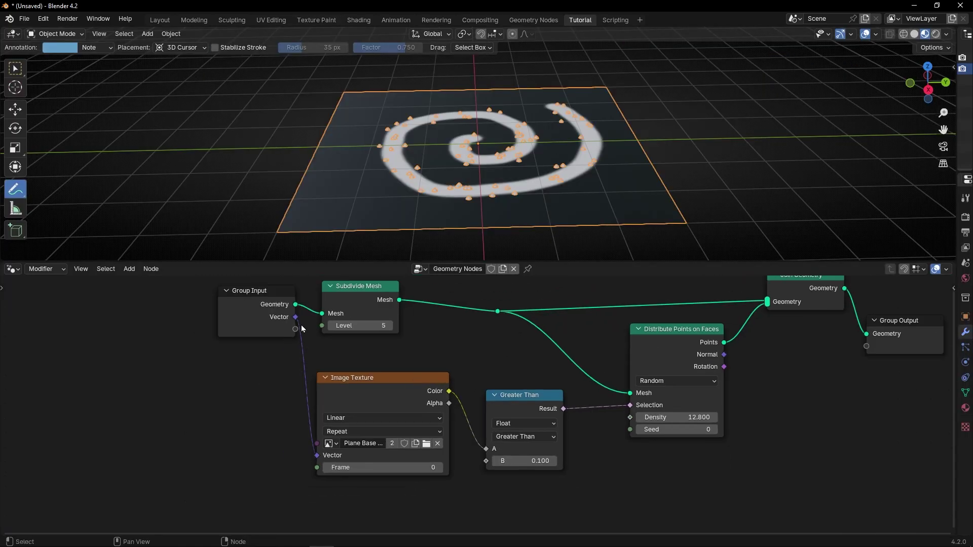
drag(267, 318, 192, 321)
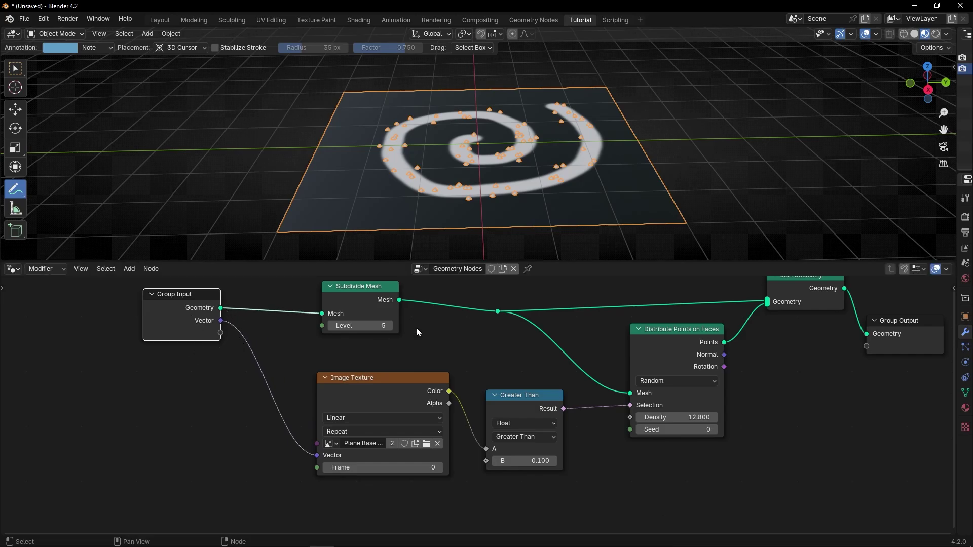
drag(956, 158, 798, 158)
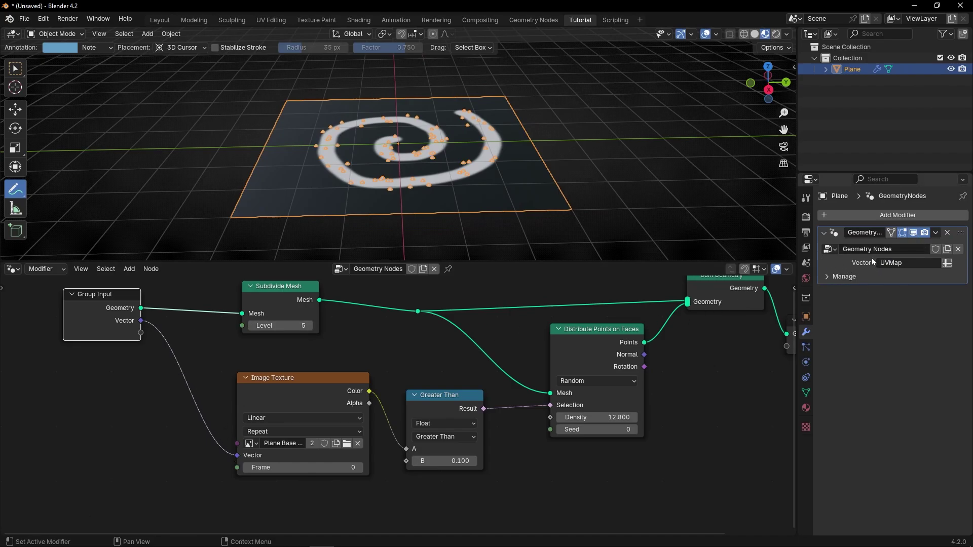
drag(799, 236, 960, 232)
ctrl+right_drag(251, 341, 234, 389)
Delete the unused Vector input socket from the node group's sockets.
key(n)
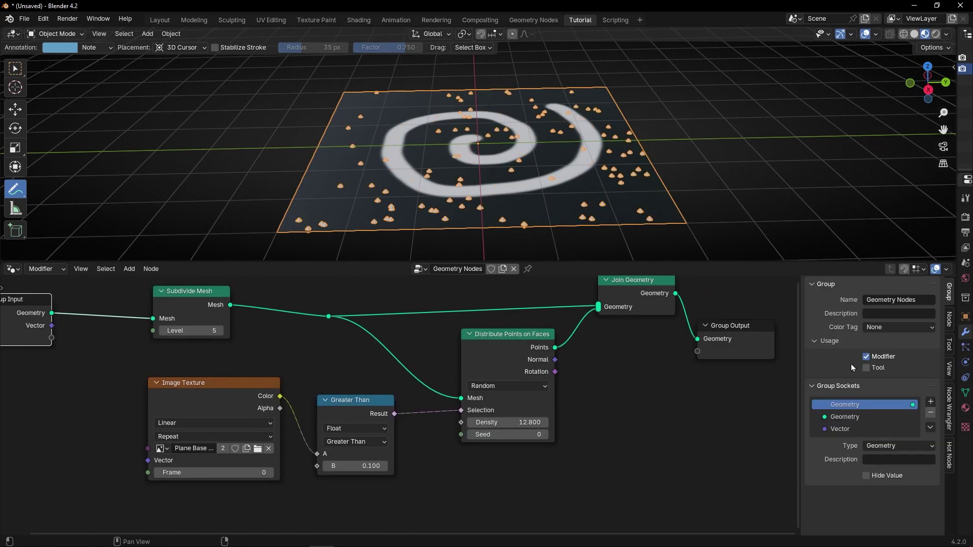
click(948, 319)
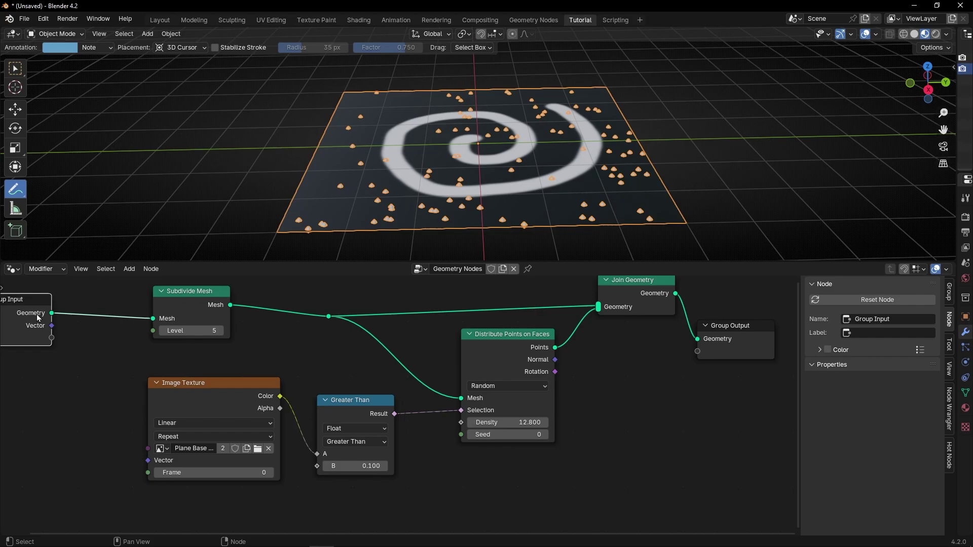
click(950, 295)
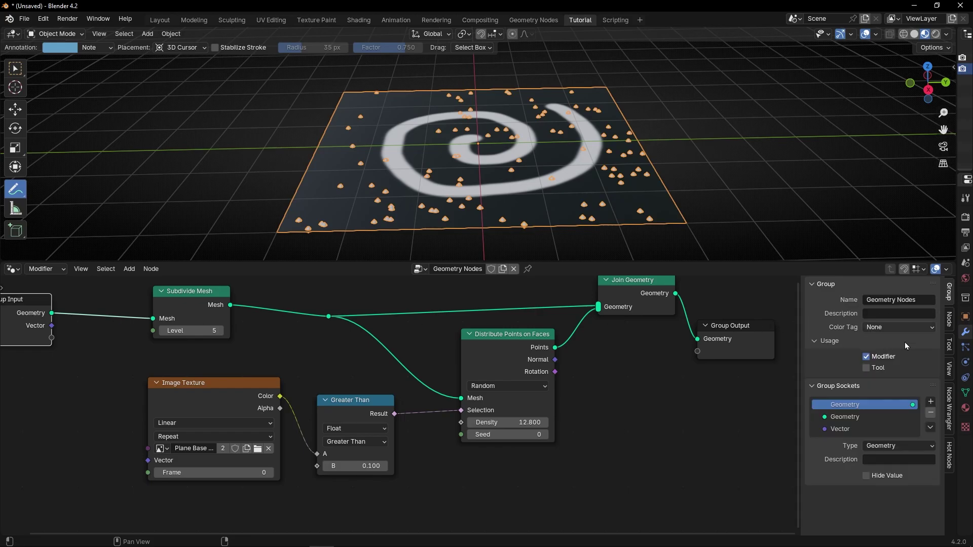
click(861, 429)
click(931, 414)
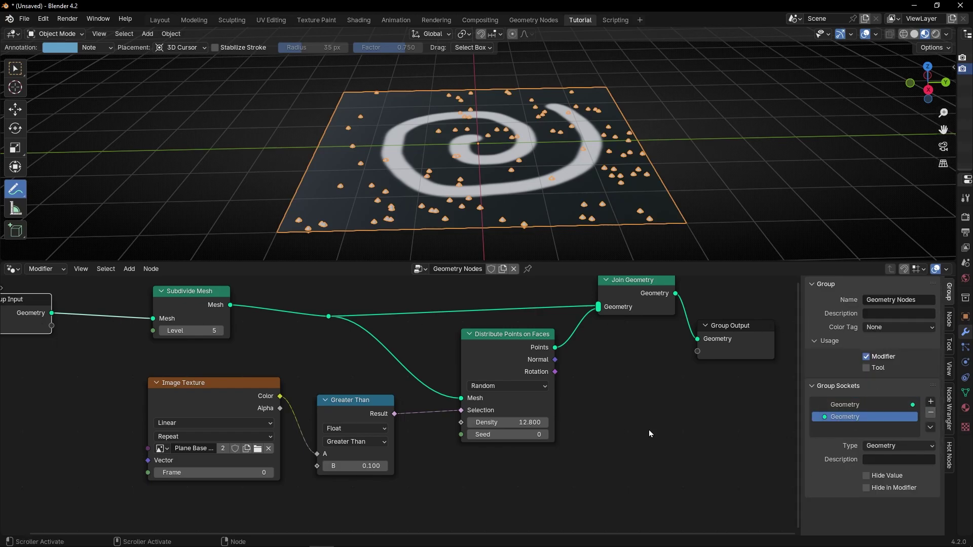
key(n)
Add a Named Attribute node reading UVMap, feed it into the Image Texture's Vector input, and place it beside that node.
scroll(304, 406, up, 3)
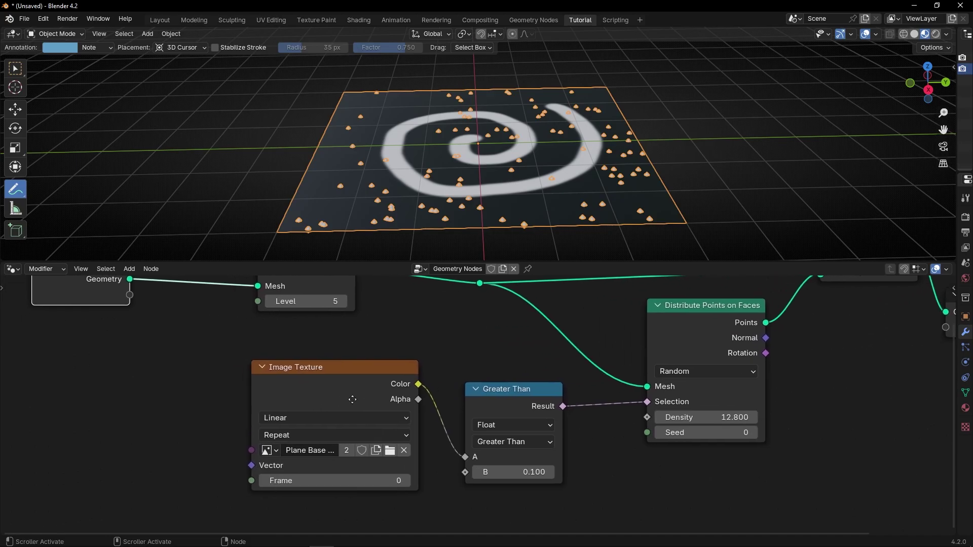
drag(302, 463, 244, 407)
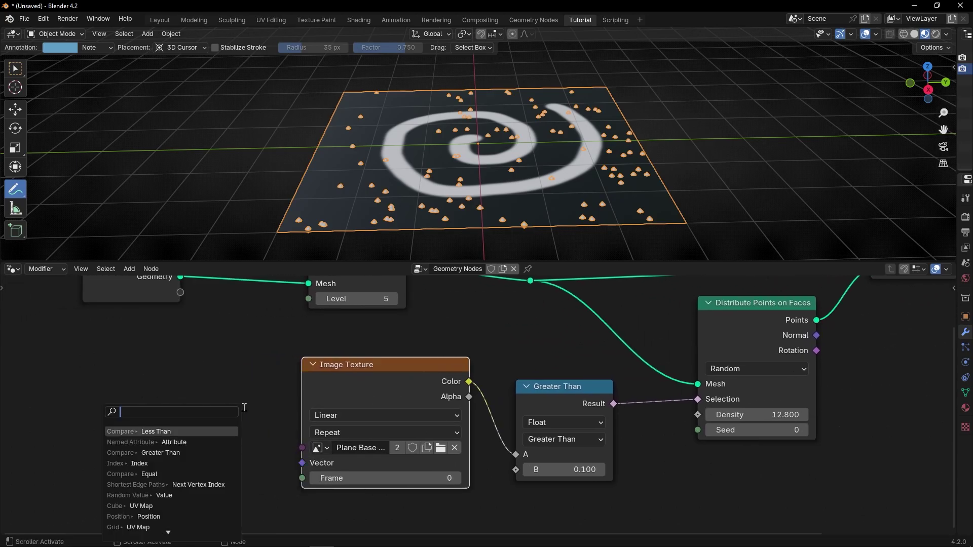
text(named)
key(Return)
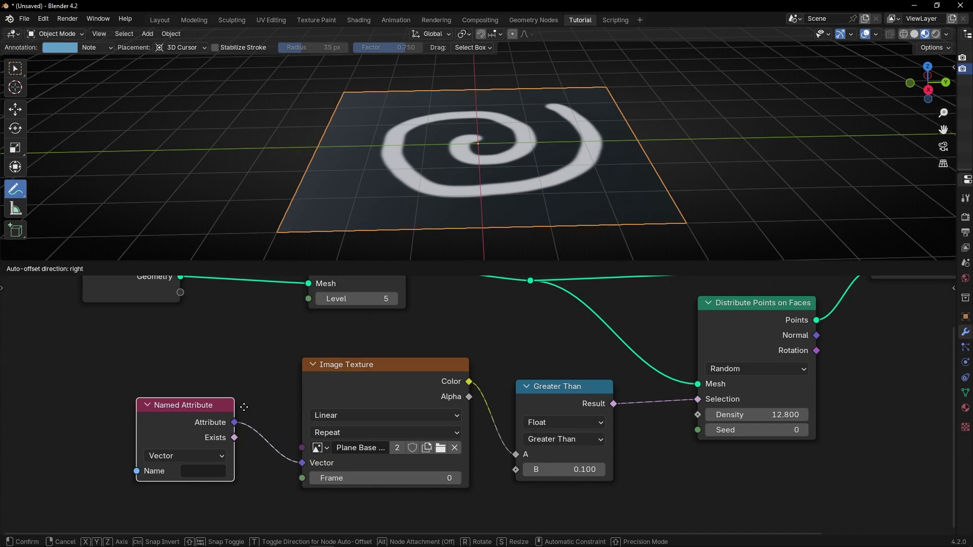
click(244, 407)
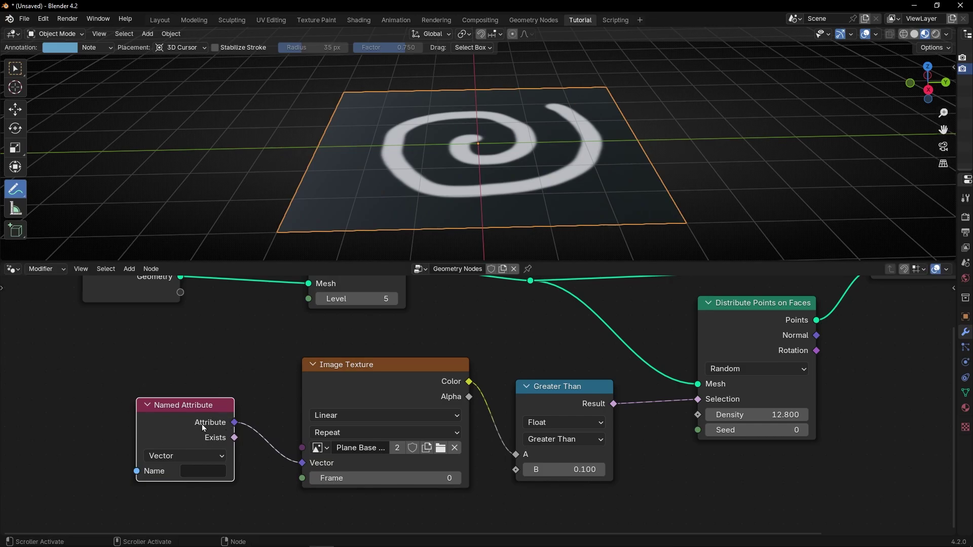
click(198, 467)
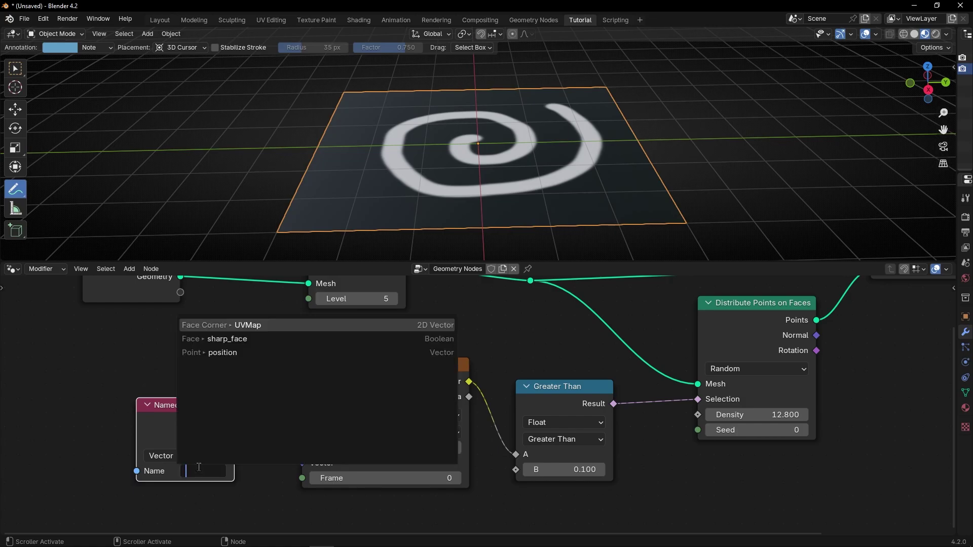
click(264, 325)
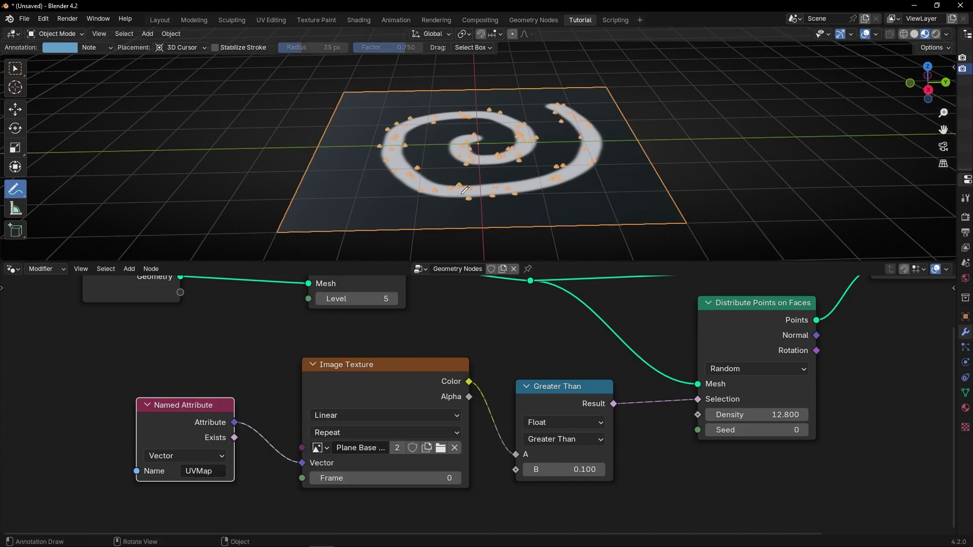
scroll(264, 342, down, 2)
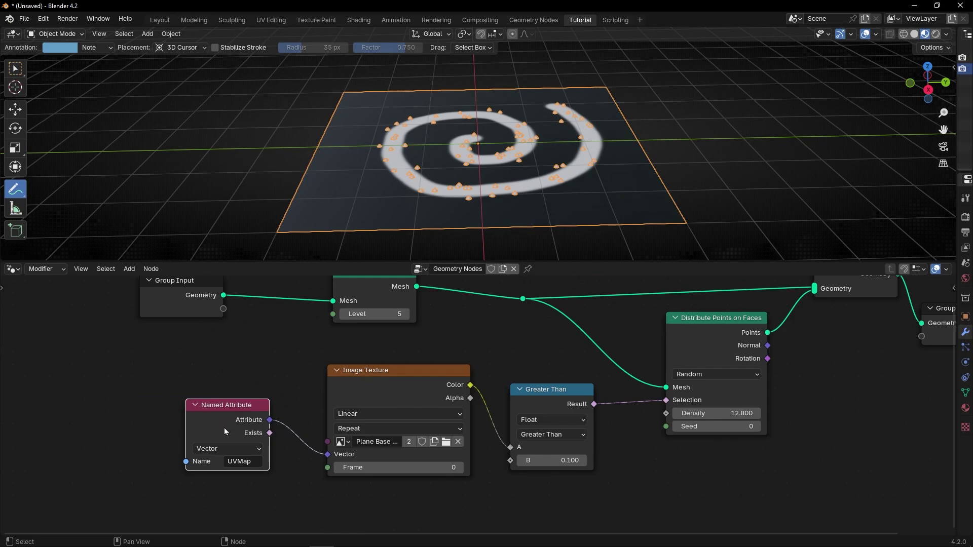
drag(225, 431, 228, 392)
key(Home)
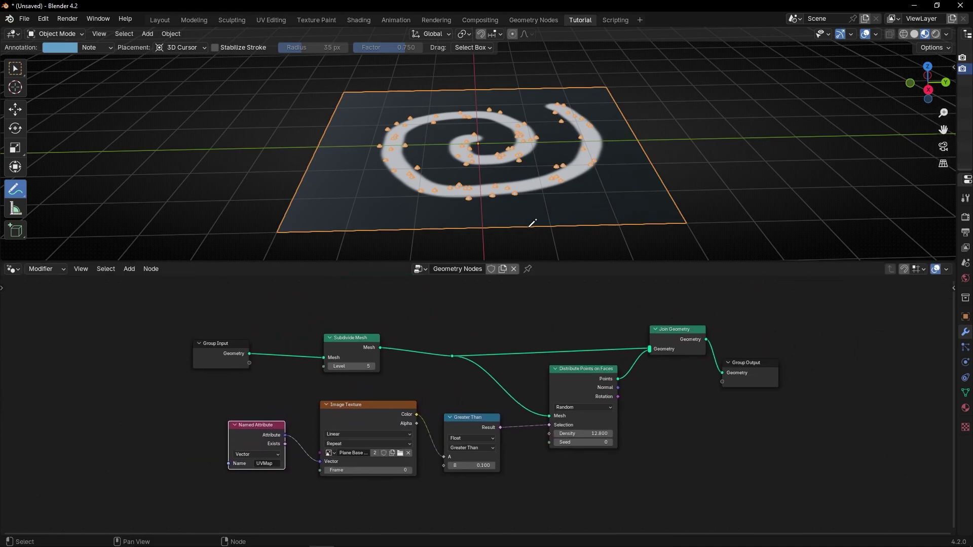
Replace the Distribute Points on Faces node with a Delete Geometry node fed by the subdivided mesh.
scroll(464, 350, right, 5)
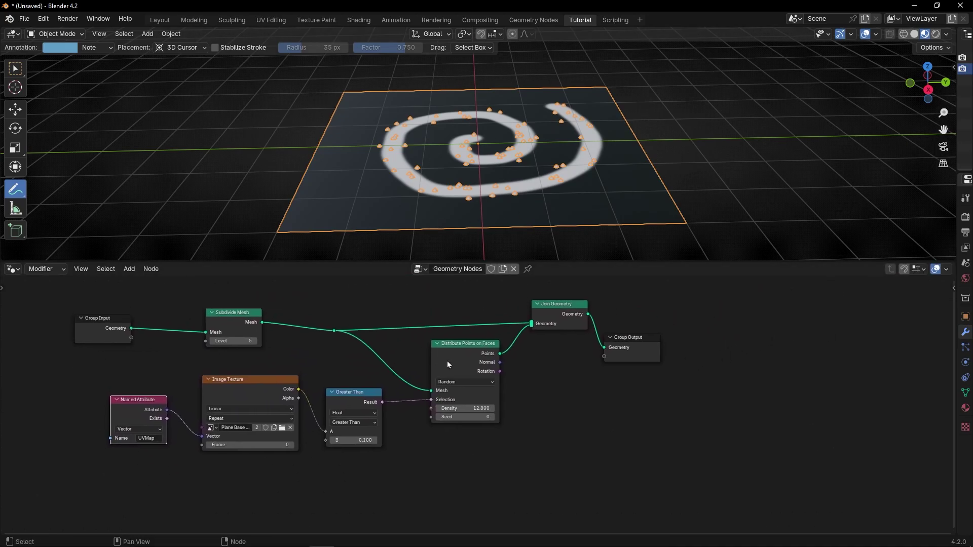
click(448, 360)
key(x)
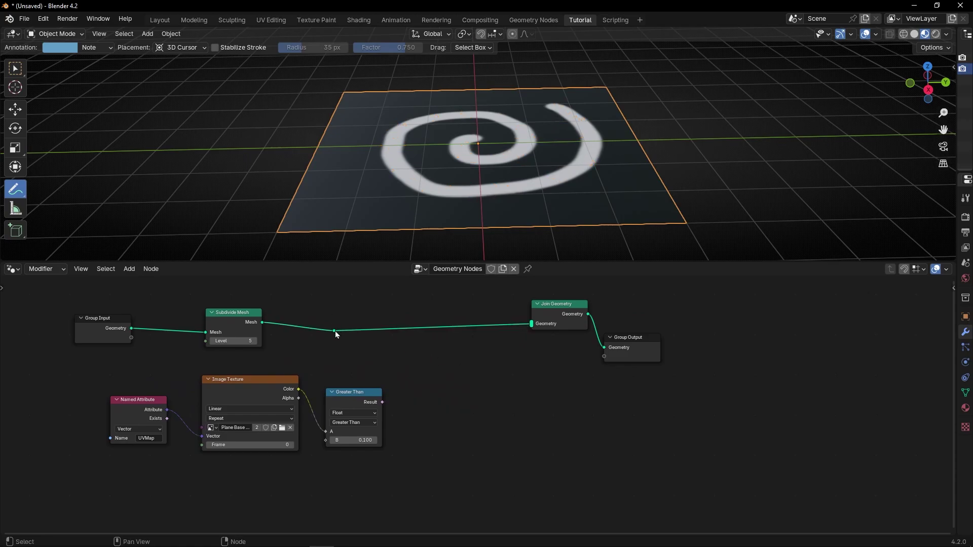
drag(334, 330, 473, 381)
text(del)
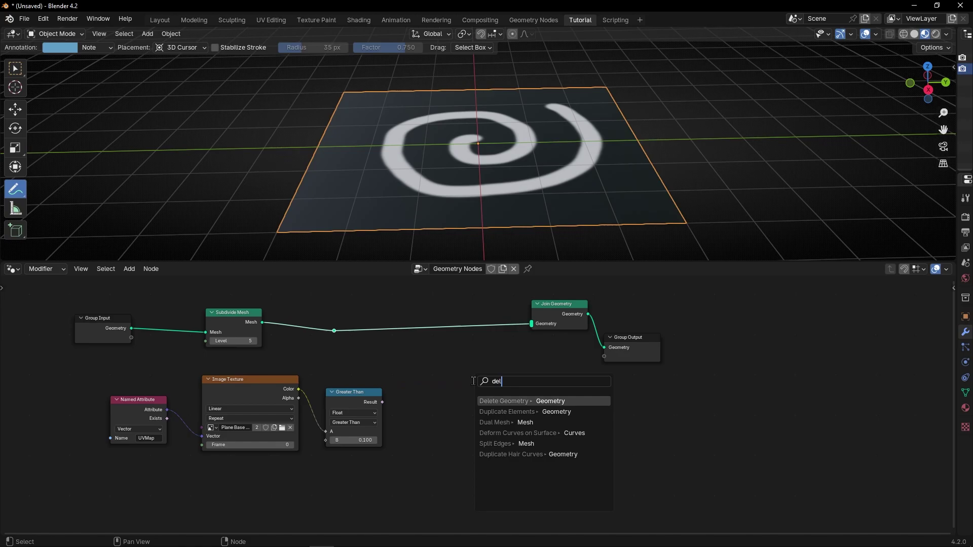
key(Return)
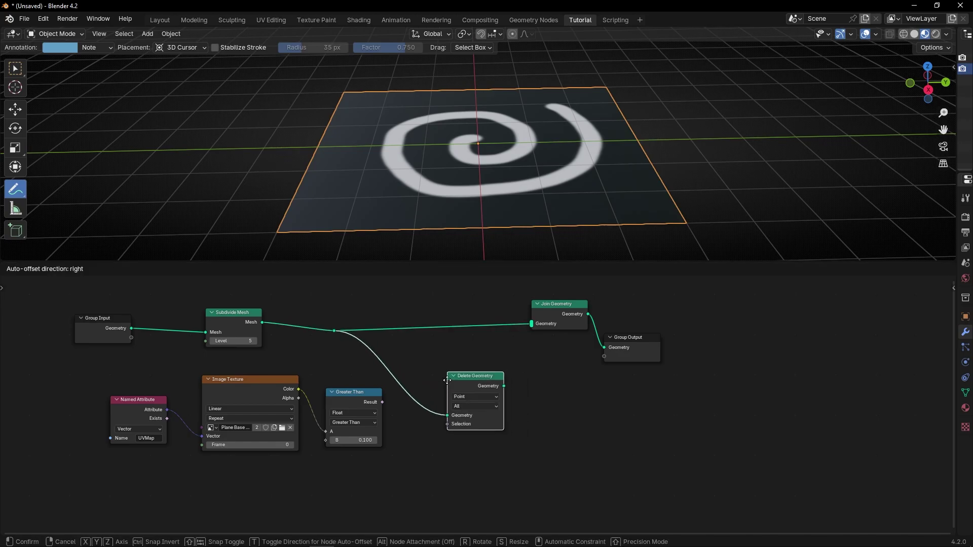
click(445, 379)
Connect Delete Geometry's output to Join Geometry and the Greater Than result to its Selection input.
drag(501, 385, 531, 324)
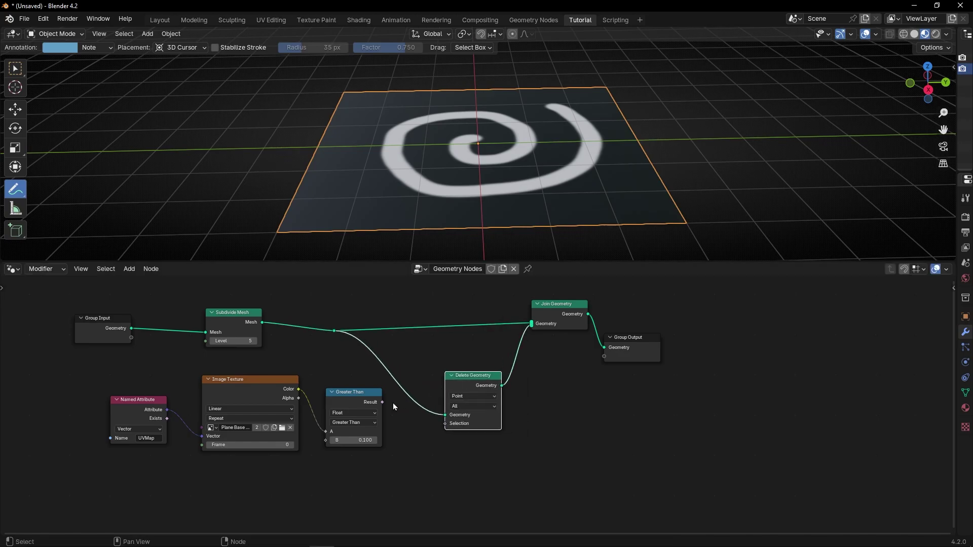
drag(382, 401, 442, 427)
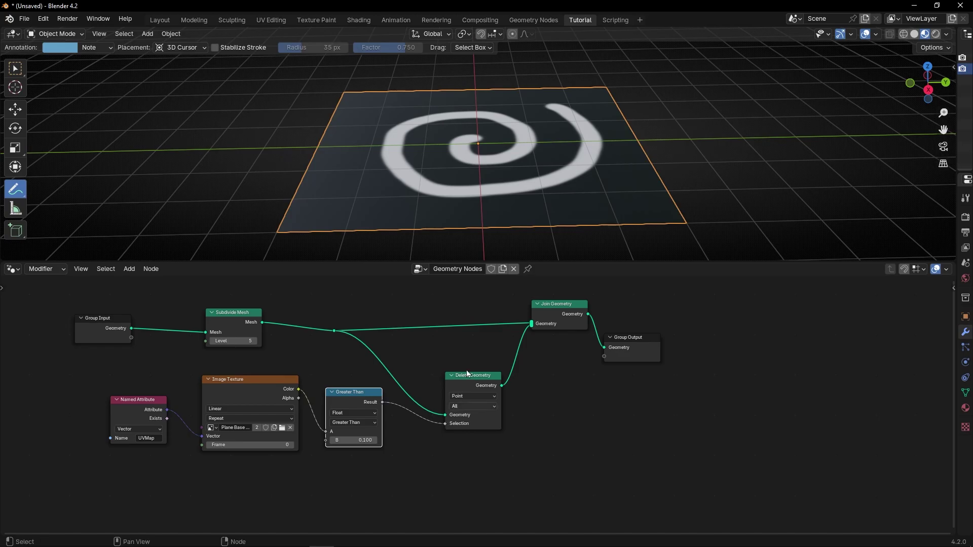
drag(462, 378, 461, 374)
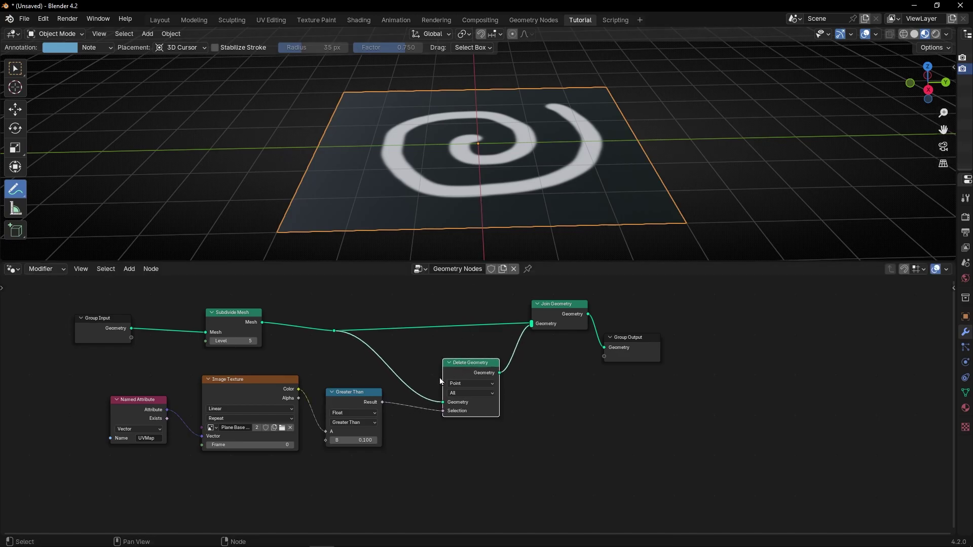
Set the compare node's B value to 0.21 and cut the direct link from the subdivided mesh to Join Geometry.
scroll(396, 411, up, 3)
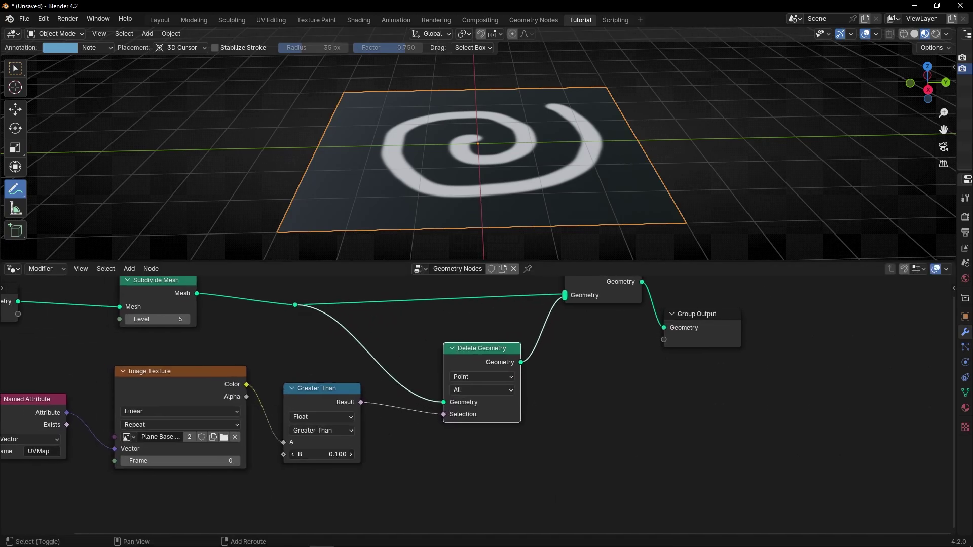
click(292, 454)
middle_drag(488, 331, 482, 382)
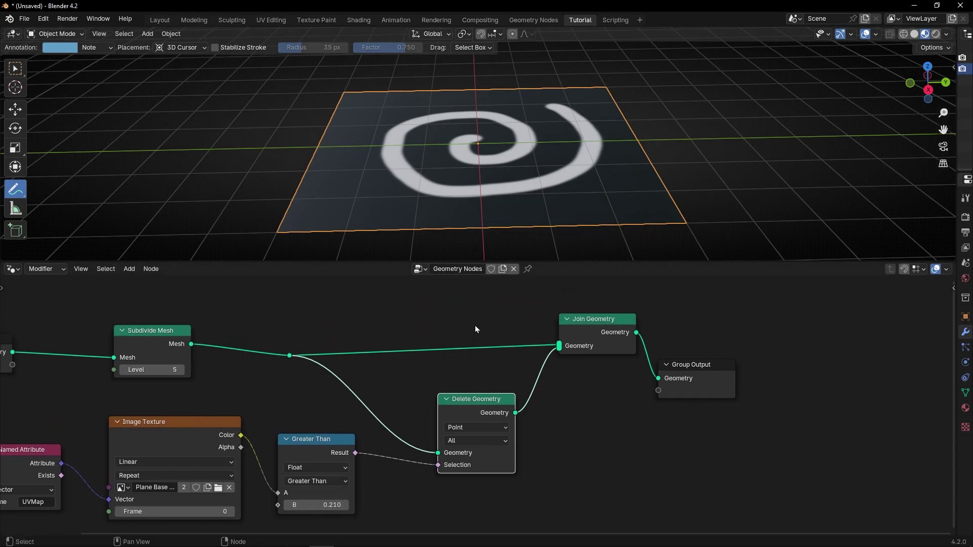
ctrl+right_drag(485, 329, 474, 367)
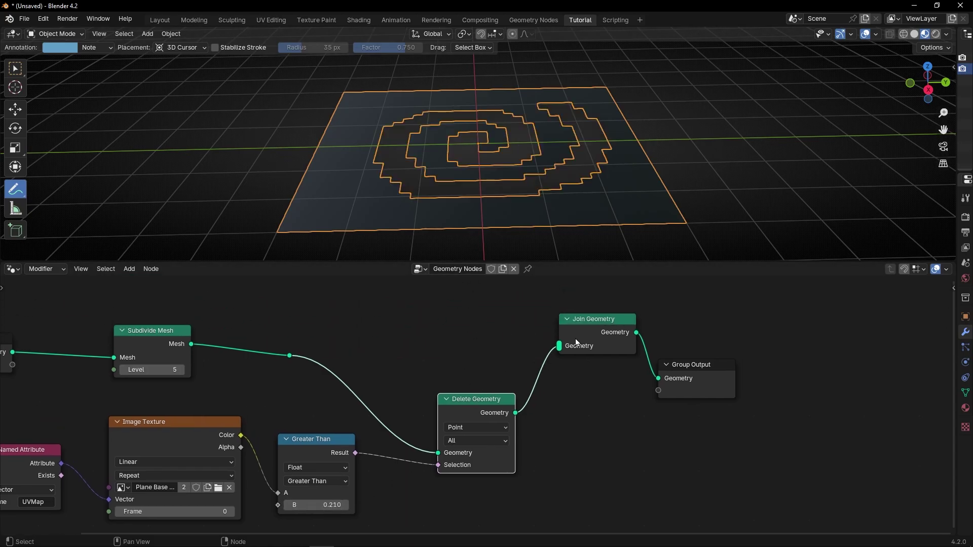
Try the compare node with the Less Than operation and undo the change.
middle_drag(365, 382, 429, 352)
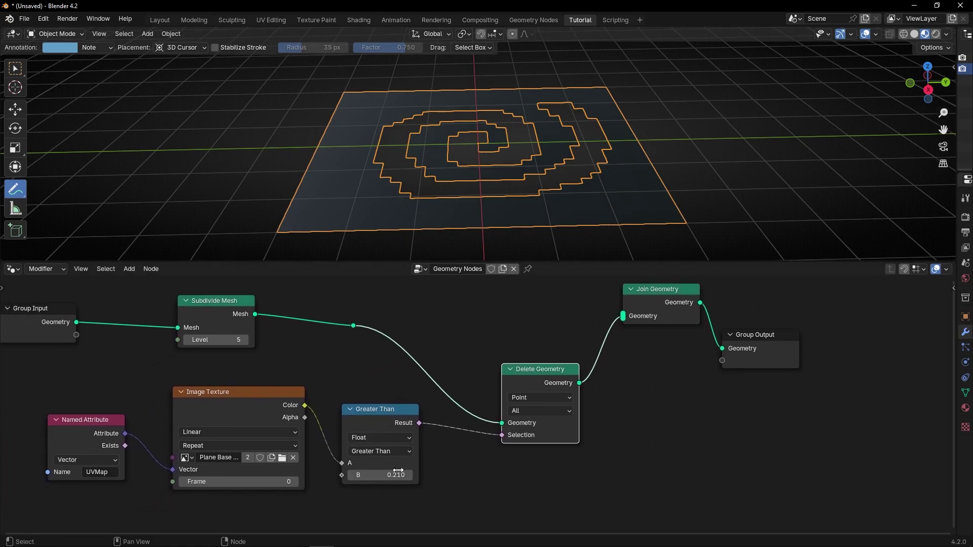
middle_drag(510, 195, 507, 212)
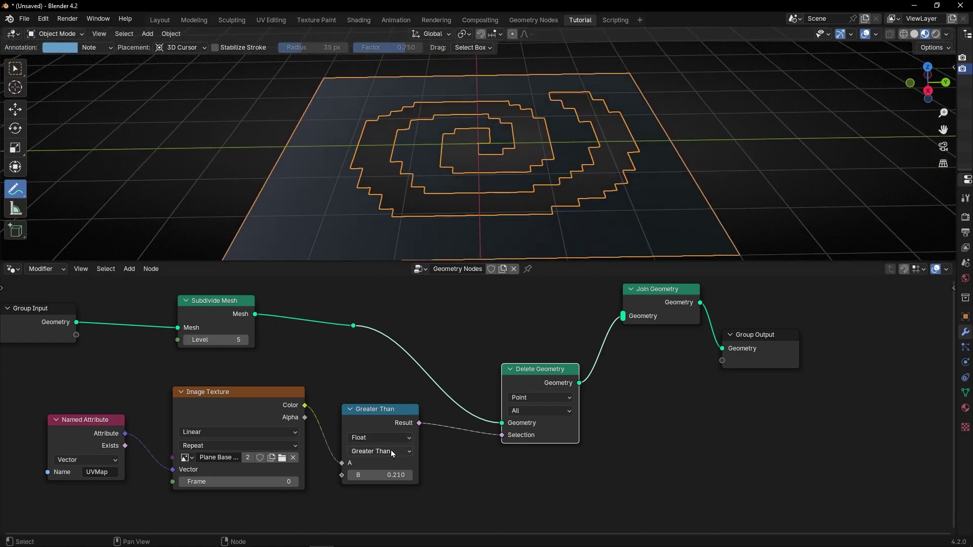
click(391, 450)
click(387, 384)
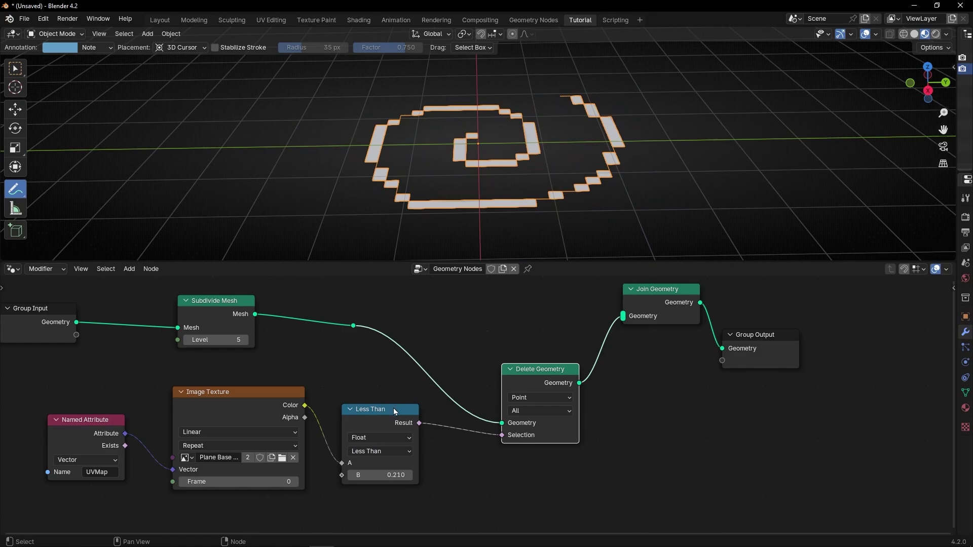
key(ctrl+z)
Move the Named Attribute and Image Texture nodes away from the compare node and insert a Color Ramp between Image Texture and Greater Than.
scroll(369, 418, down, 2)
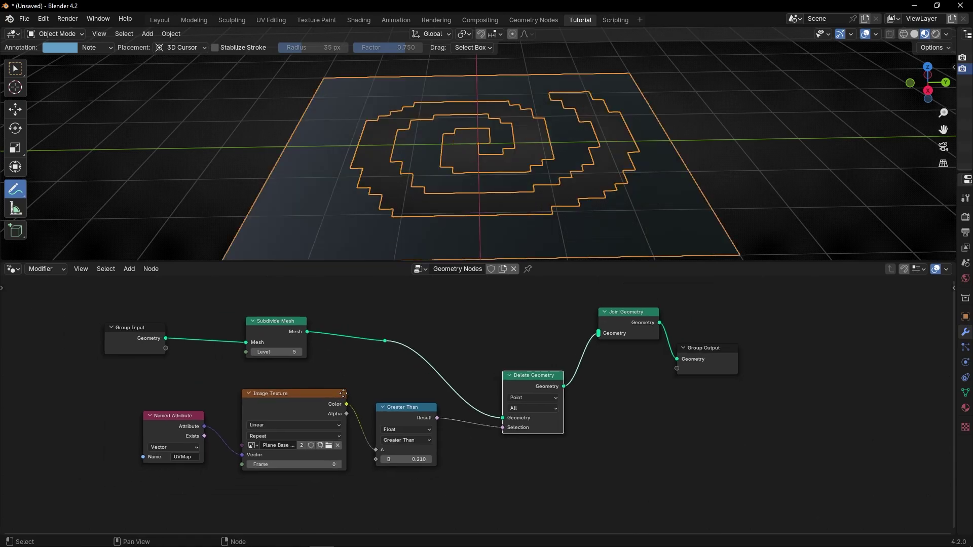
middle_drag(343, 393, 379, 394)
drag(175, 395, 348, 482)
key(g)
click(239, 486)
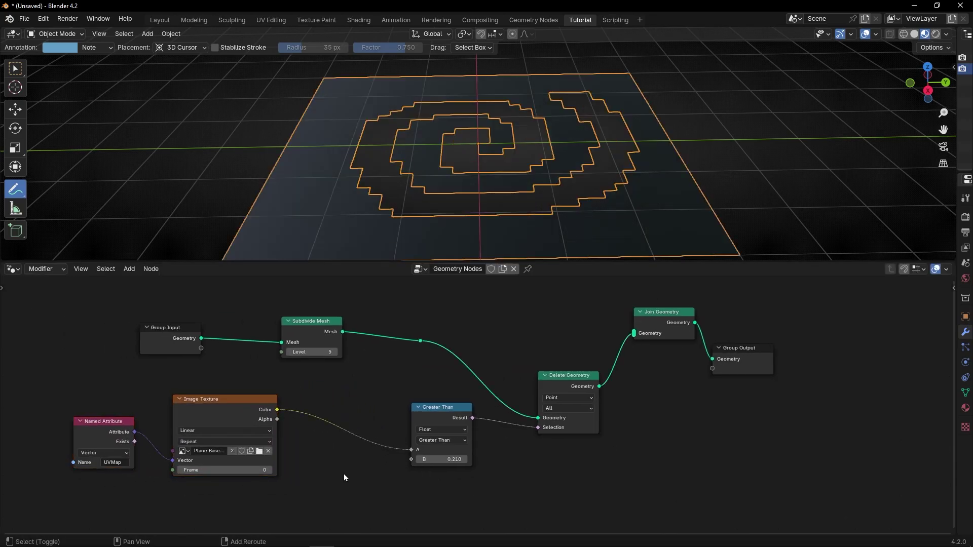
key(shift+a)
text(color ram)
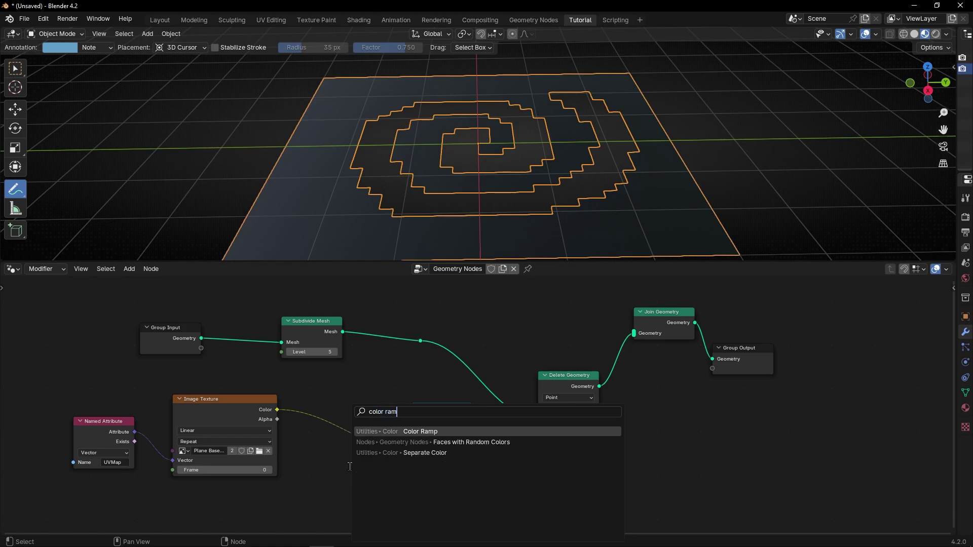
key(Return)
click(316, 405)
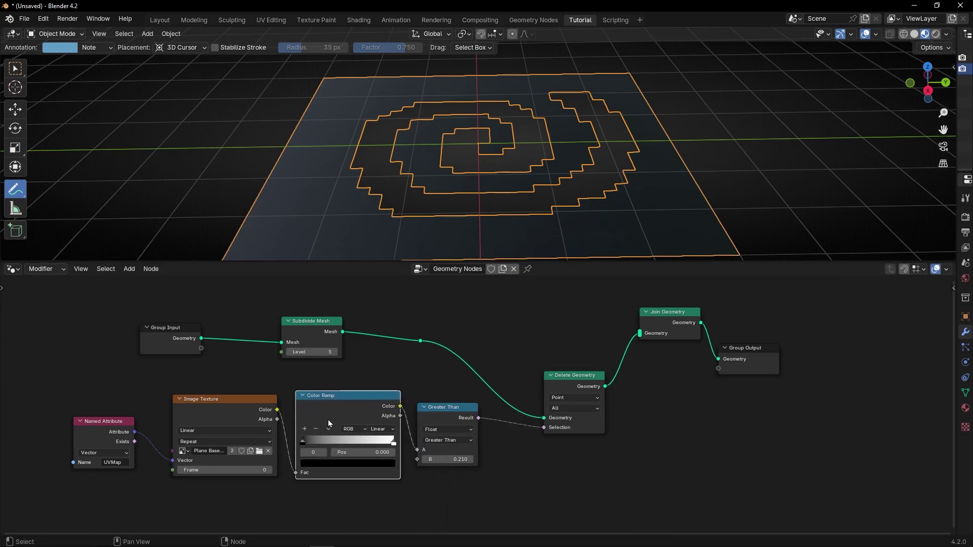
Try shifting the Color Ramp's black and white stops inward and return them to the two ends of the gradient.
scroll(309, 433, up, 1)
drag(270, 448, 304, 451)
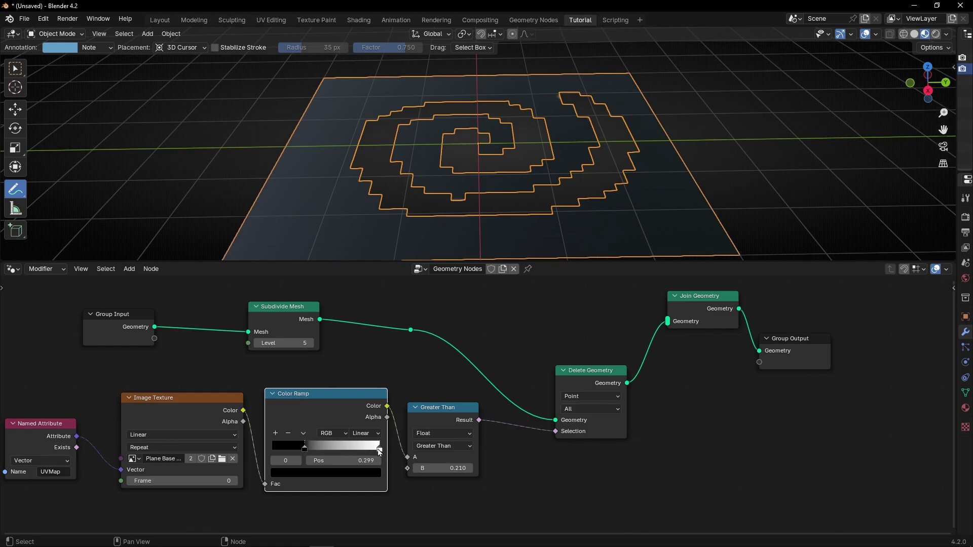
drag(379, 449, 279, 450)
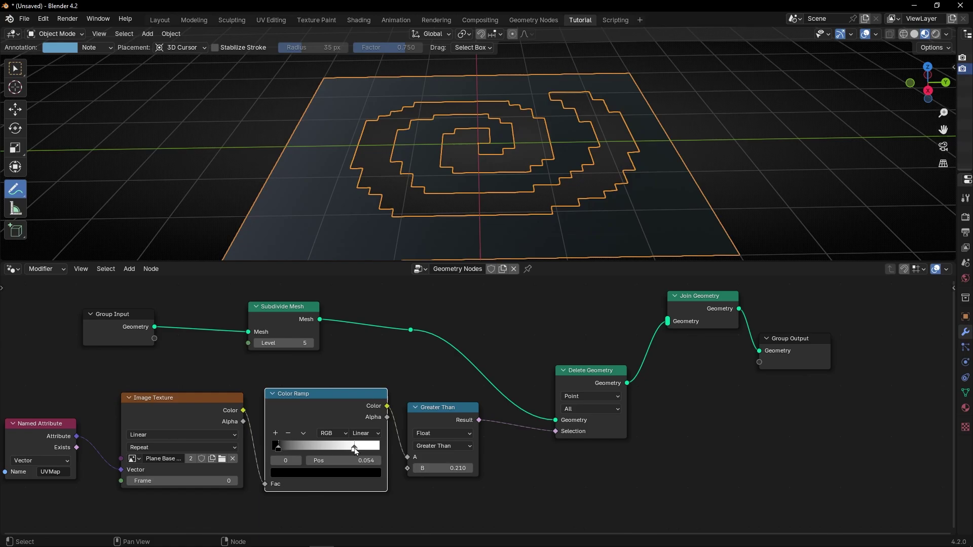
drag(355, 450, 387, 449)
drag(278, 450, 266, 449)
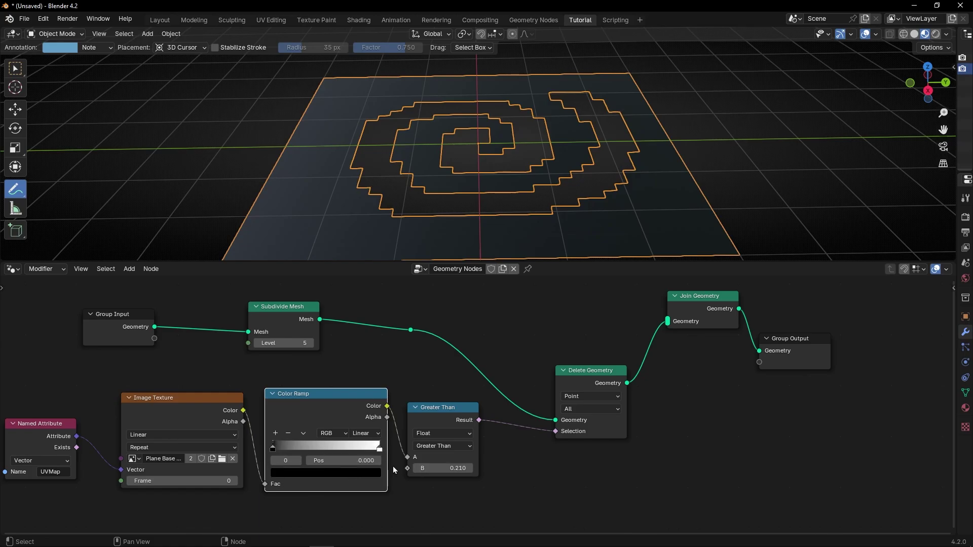
Flip the Color Ramp and move its black stop to position 0.672.
click(303, 433)
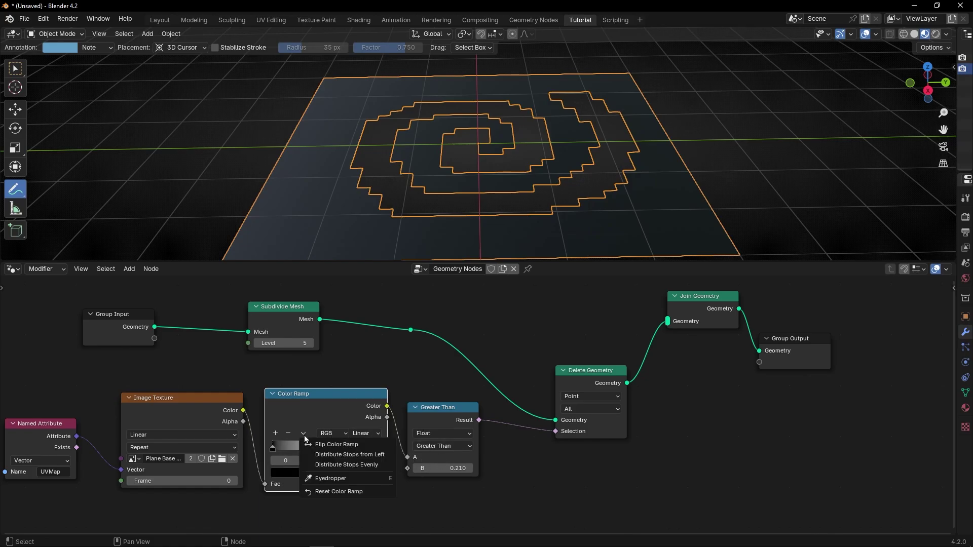
click(322, 445)
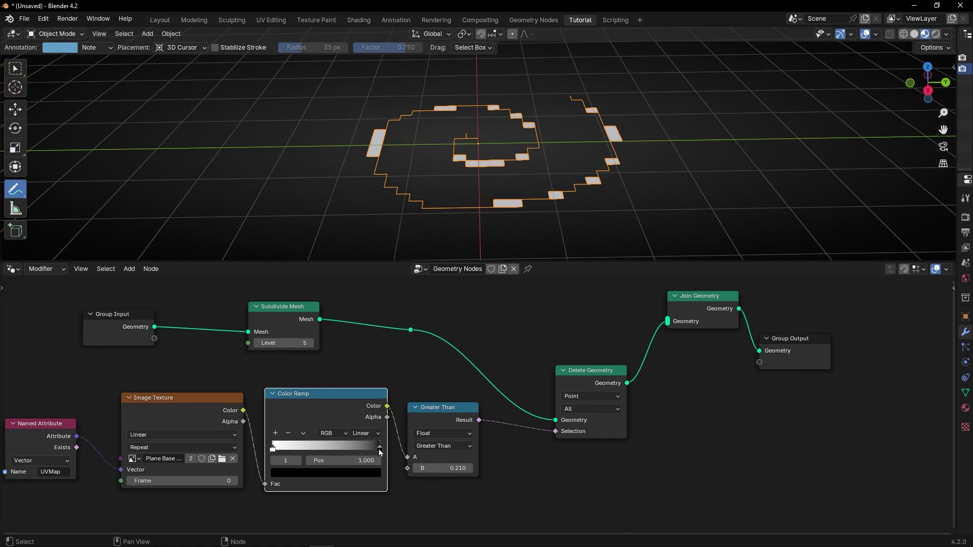
drag(378, 449, 344, 449)
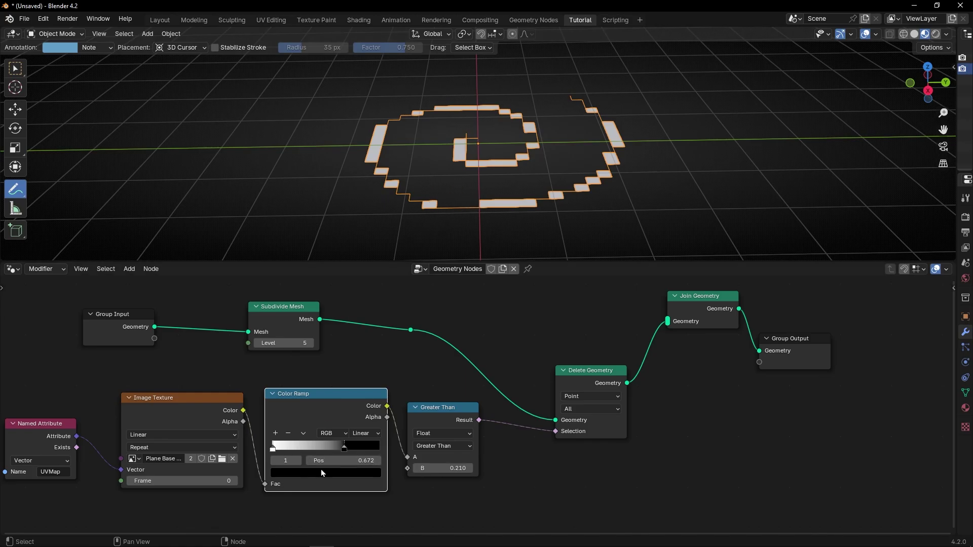
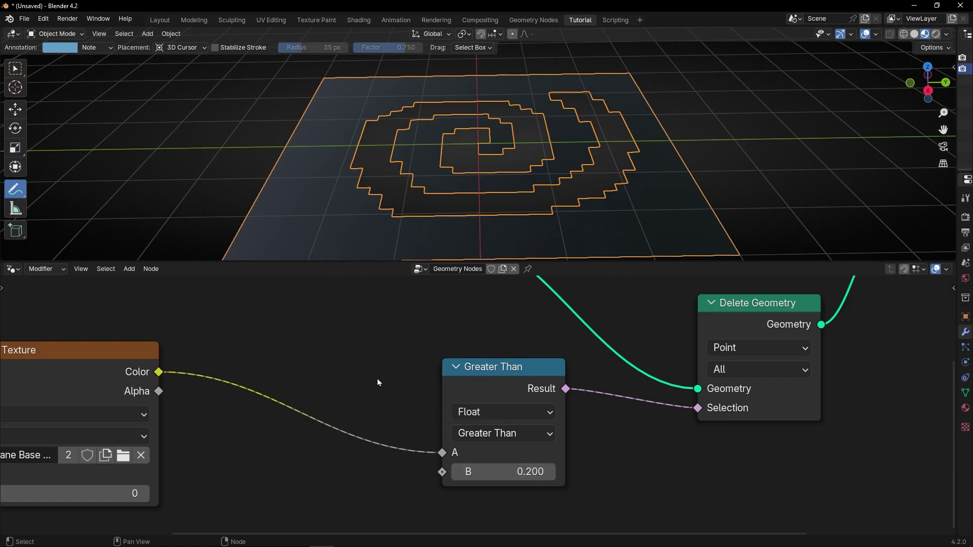
Switch the compare node's operation to Less Than and back to Greater Than.
click(509, 438)
click(515, 318)
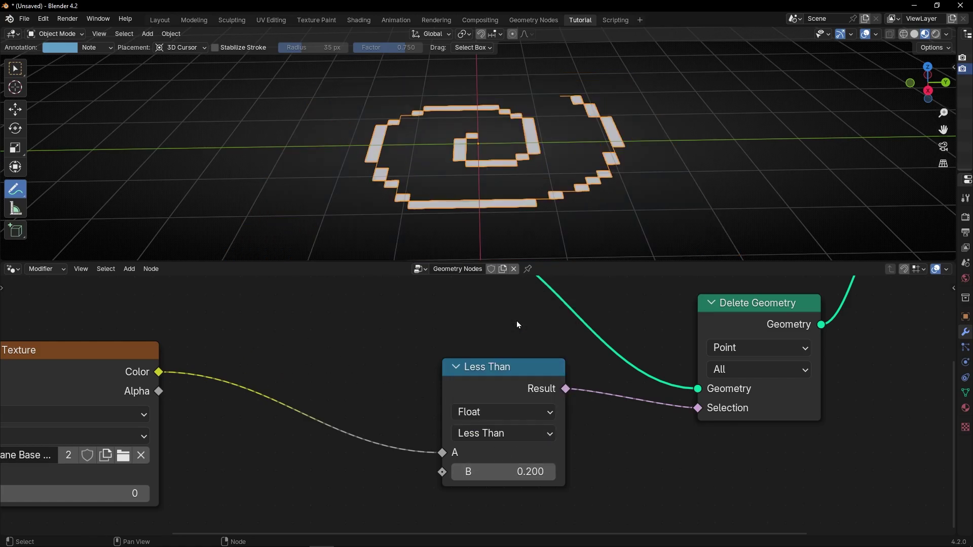
click(511, 433)
click(504, 354)
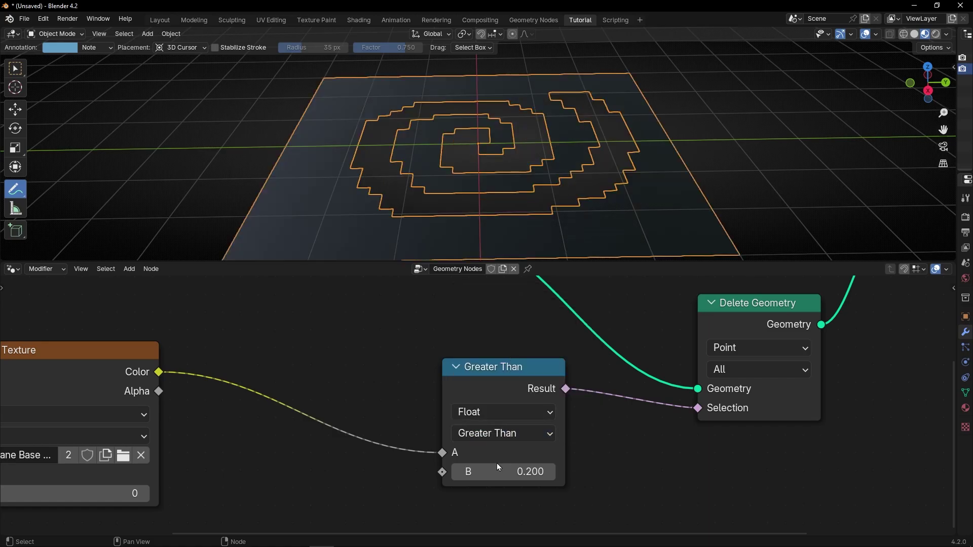
Move the Image Texture and Named Attribute nodes closer to the Greater Than node.
key(Home)
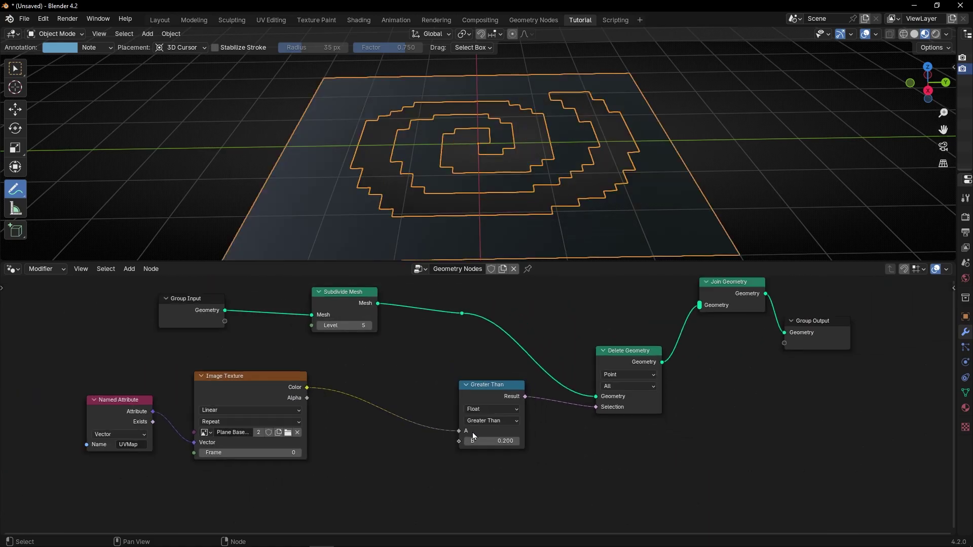
drag(280, 390, 381, 400)
drag(174, 414, 257, 422)
Switch to the Texture Paint workspace and reduce the brush radius to 13 px.
click(330, 25)
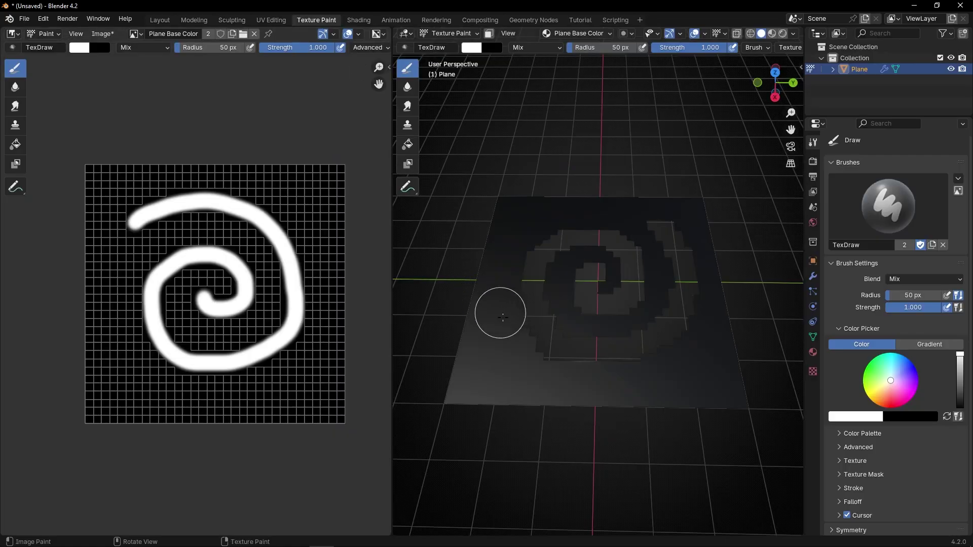
middle_drag(495, 385, 476, 385)
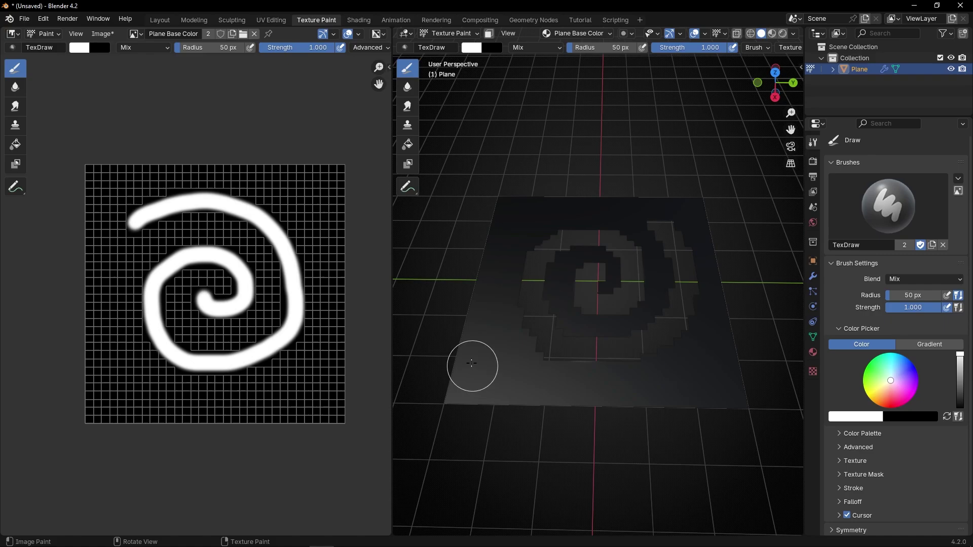
key(f)
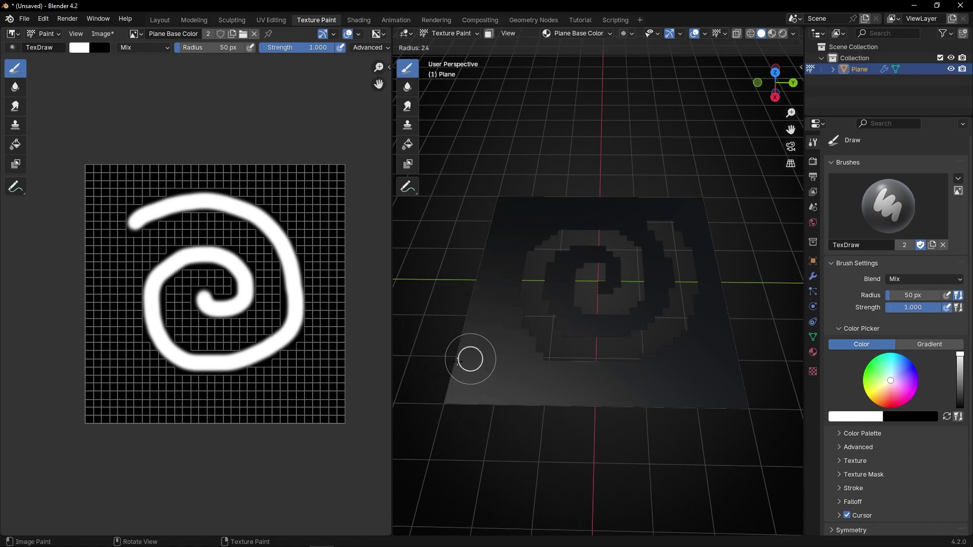
click(451, 361)
Paint the texture's lower-right corner white, add a curved stroke beside it, and paint a zigzag along the texture's right edge.
mouse_move(451, 362)
middle_down()
mouse_move(451, 380)
mouse_move(473, 345)
middle_up()
mouse_move(474, 344)
mouse_down()
mouse_move(450, 352)
mouse_move(471, 401)
mouse_move(427, 383)
mouse_move(439, 372)
mouse_move(458, 385)
mouse_move(438, 367)
mouse_move(484, 406)
mouse_move(434, 402)
mouse_move(491, 486)
mouse_up()
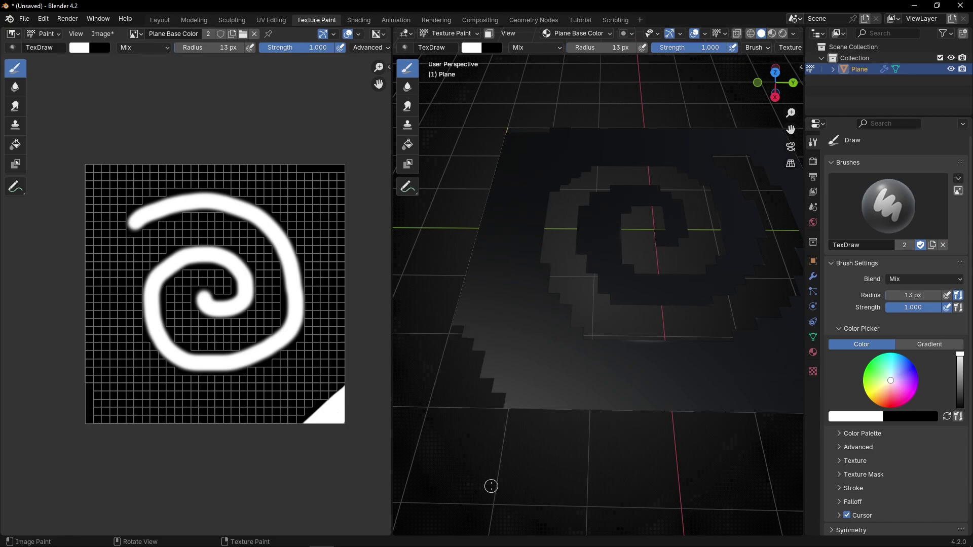
drag(508, 295, 575, 398)
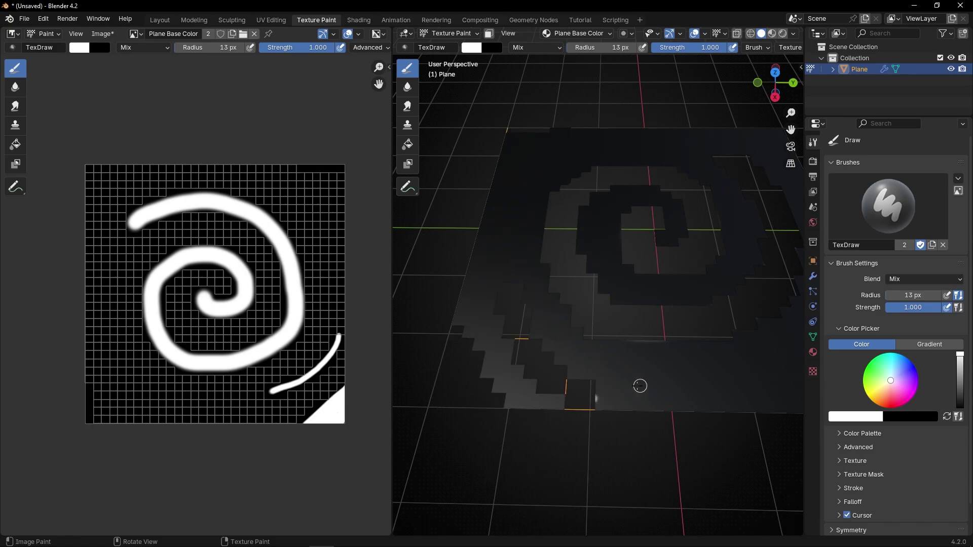
mouse_move(640, 387)
middle_down()
mouse_move(649, 361)
mouse_move(571, 382)
middle_up()
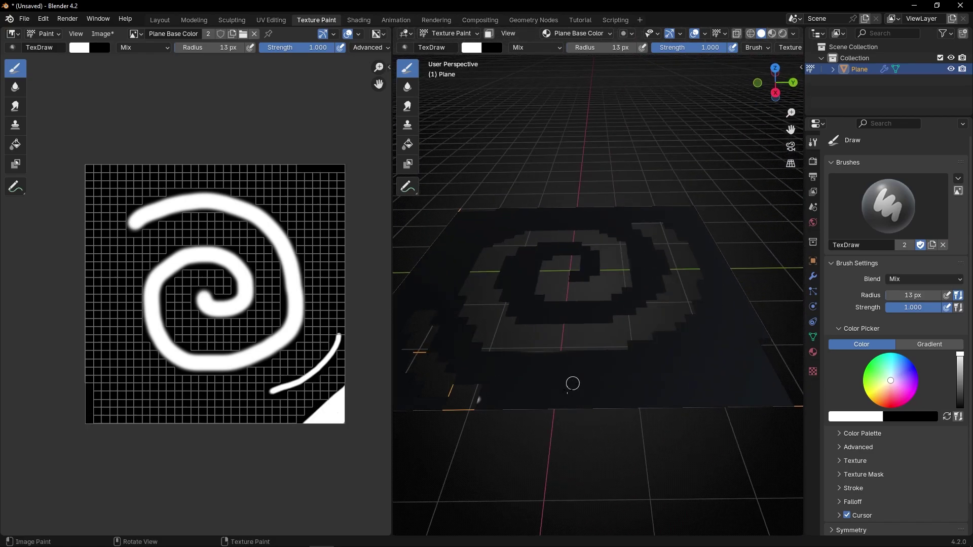
mouse_move(570, 382)
mouse_down()
mouse_move(651, 391)
mouse_move(656, 439)
mouse_up()
middle_drag(656, 439, 621, 401)
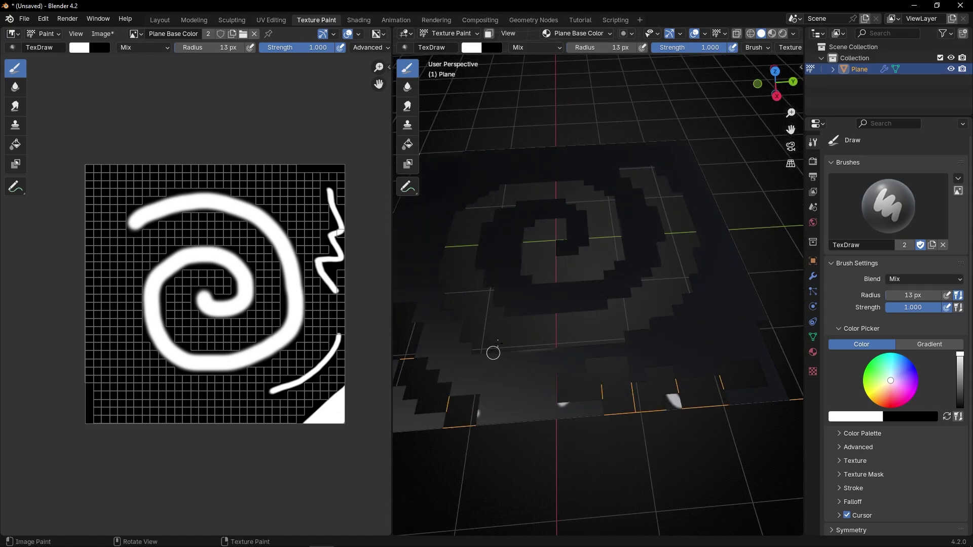
Return to the Tutorial workspace and set the Subdivide Mesh level to 6.
click(580, 21)
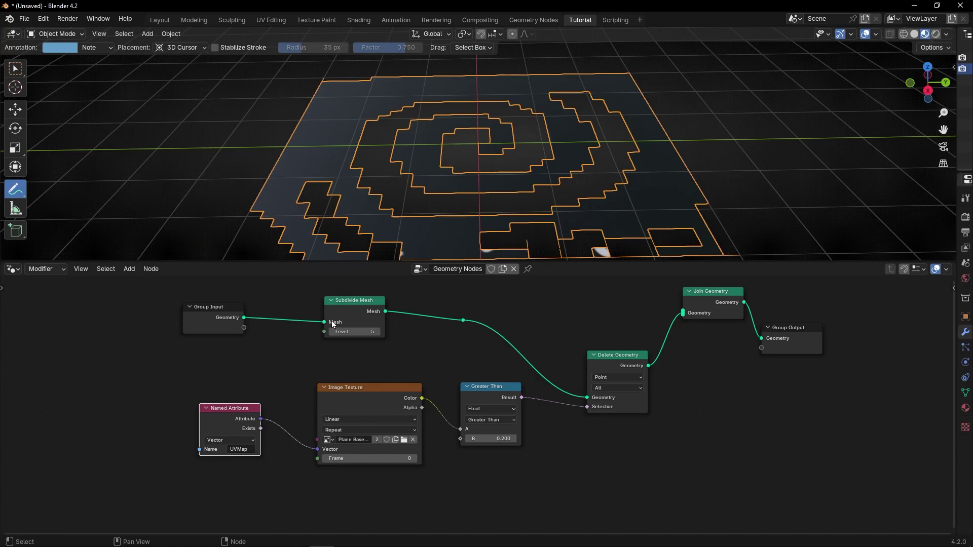
scroll(371, 330, up, 2)
middle_drag(408, 208, 408, 223)
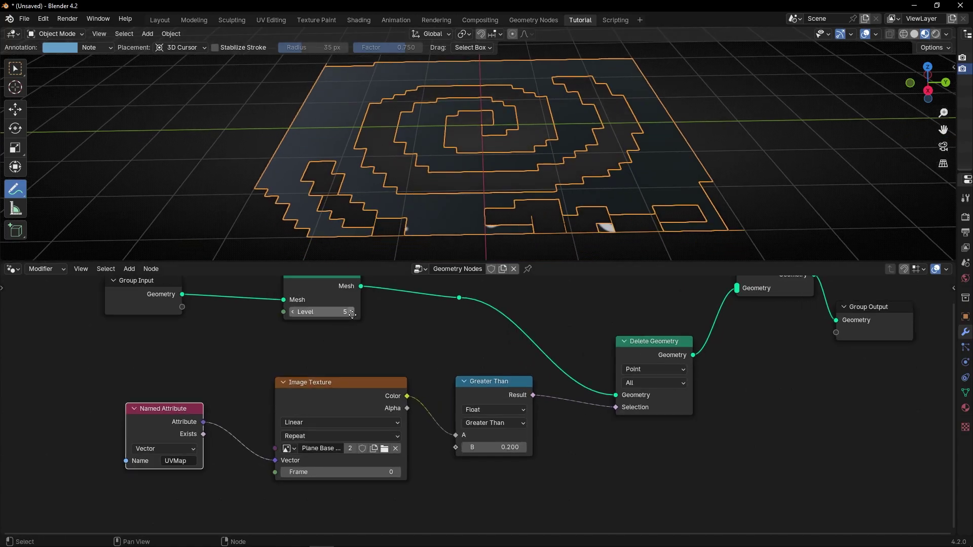
middle_drag(352, 315, 368, 382)
click(366, 379)
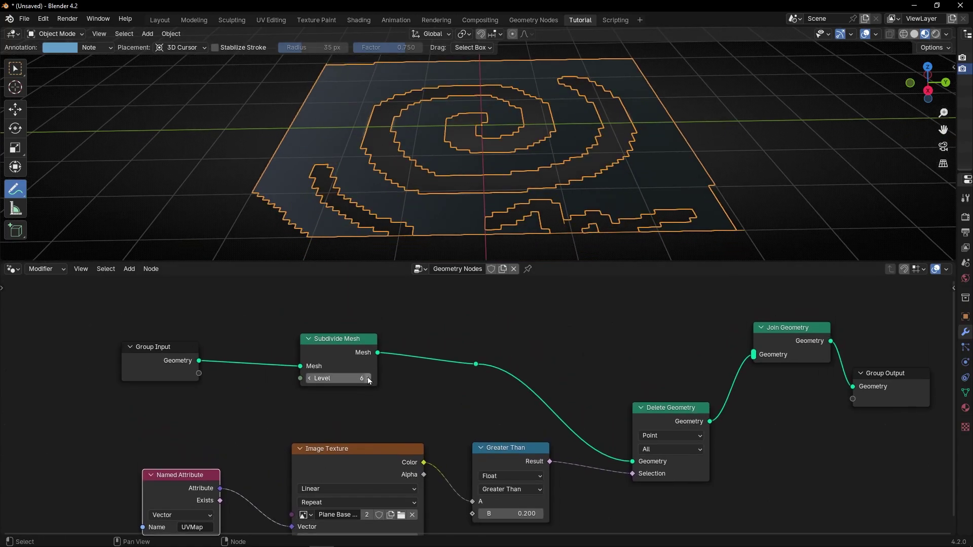
mouse_move(398, 216)
middle_down()
mouse_move(387, 217)
mouse_move(399, 213)
middle_up()
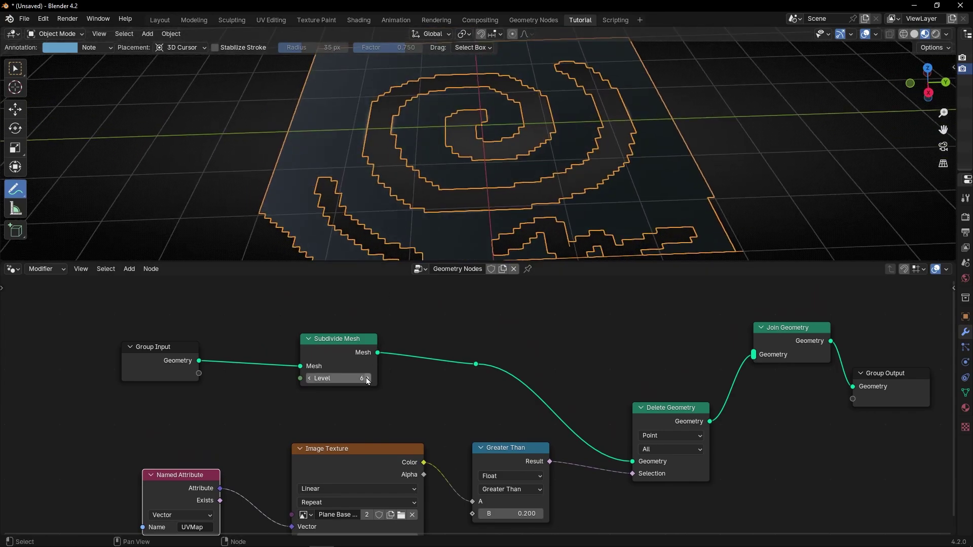
Texture-paint a short line along the image's lower edge and a small spiral near its lower-left corner, and return to the Tutorial workspace.
click(534, 20)
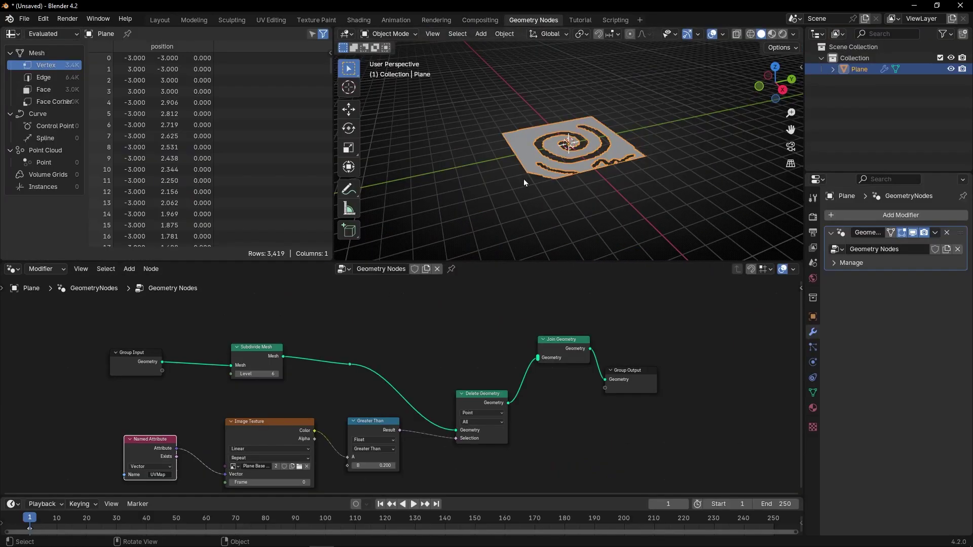
click(315, 20)
scroll(484, 282, down, 2)
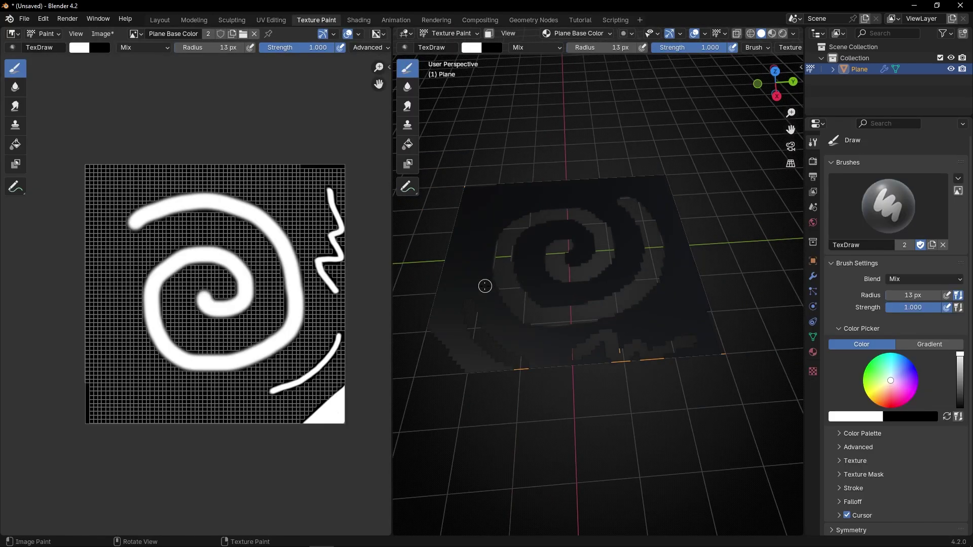
scroll(451, 285, up, 4)
mouse_move(523, 301)
middle_down()
mouse_move(477, 256)
mouse_move(478, 220)
middle_up()
drag(488, 191, 475, 295)
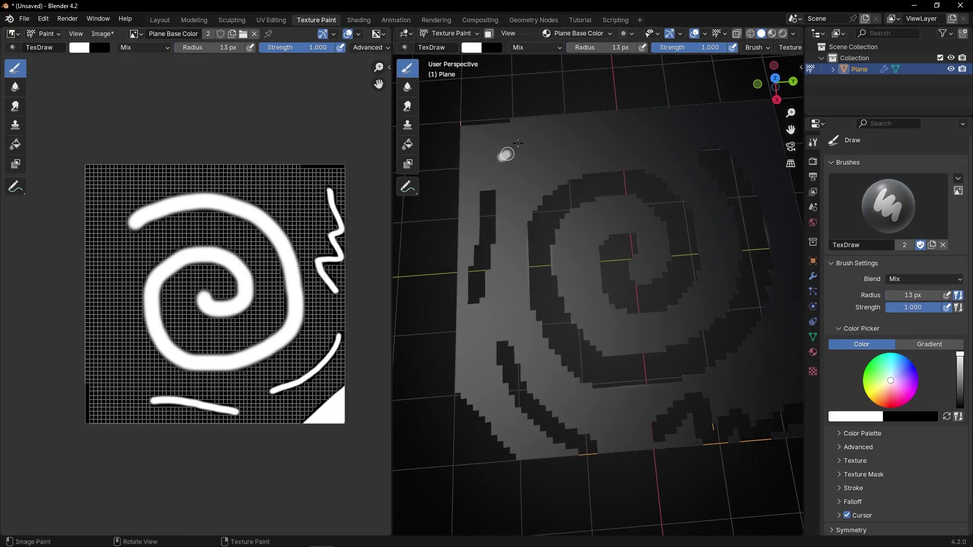
drag(506, 152, 526, 169)
mouse_move(599, 203)
middle_down()
mouse_move(541, 223)
mouse_move(531, 243)
middle_up()
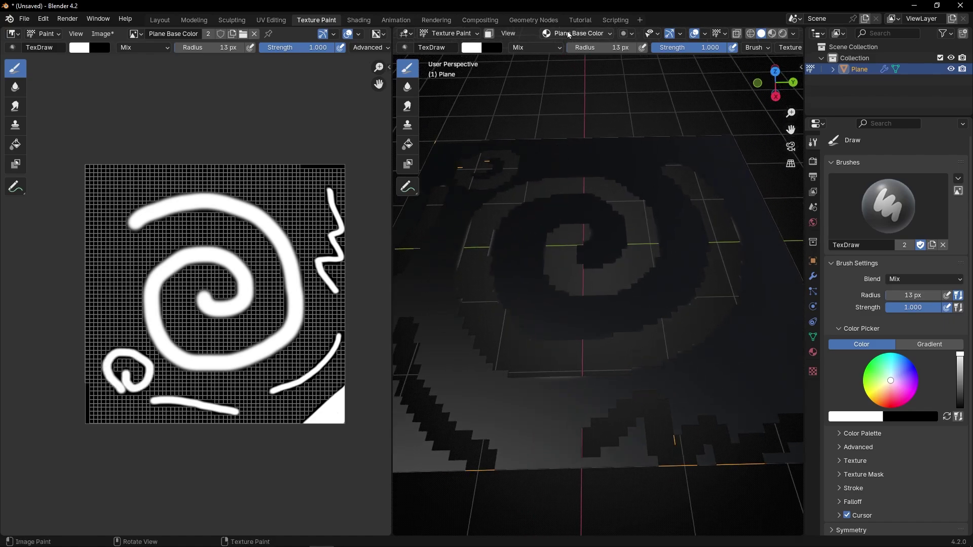
click(579, 20)
scroll(566, 389, down, 1)
scroll(551, 401, up, 2)
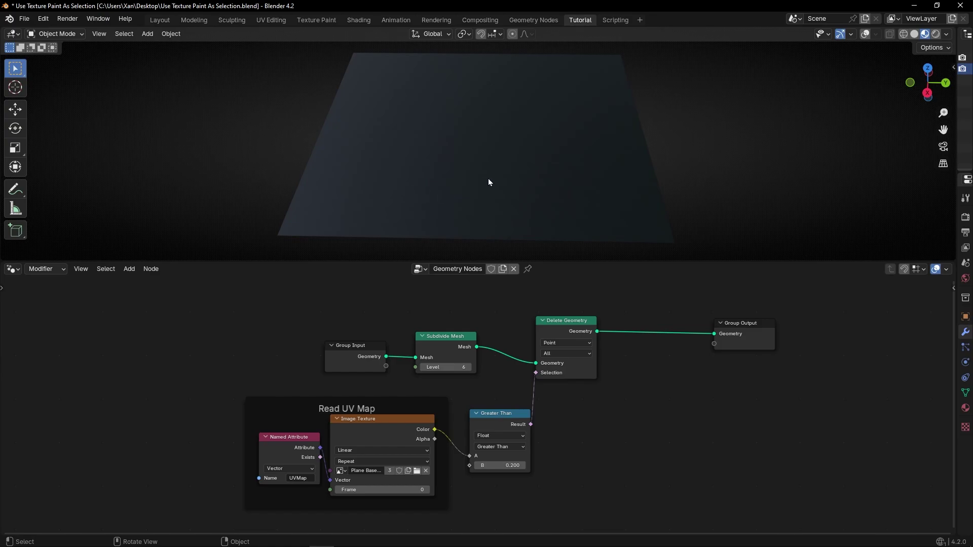
Texture-paint a large white spiral on the blank plane with the 13 px brush.
click(323, 23)
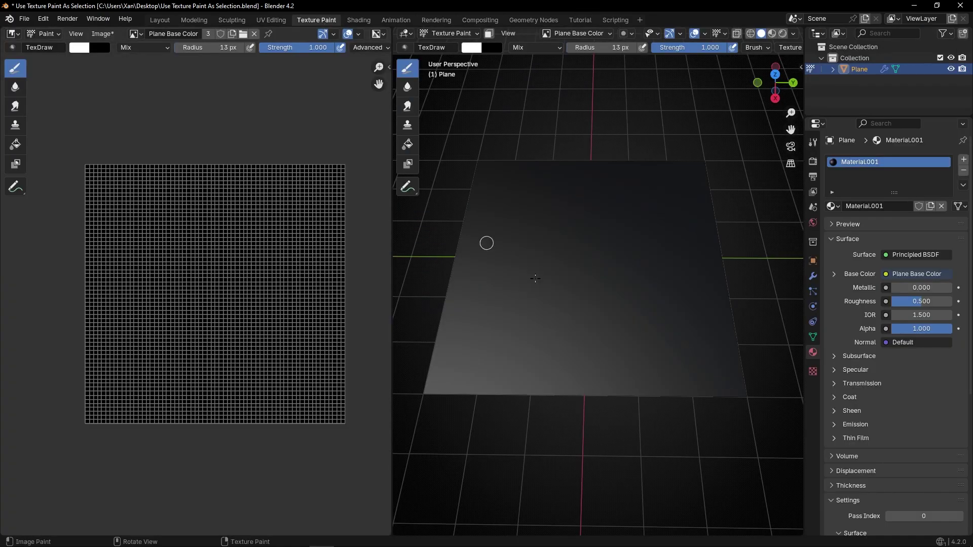
mouse_move(630, 219)
mouse_down()
mouse_move(599, 203)
mouse_move(524, 211)
mouse_move(529, 300)
mouse_move(622, 323)
mouse_move(640, 271)
mouse_move(602, 240)
mouse_move(566, 246)
mouse_move(592, 276)
mouse_up()
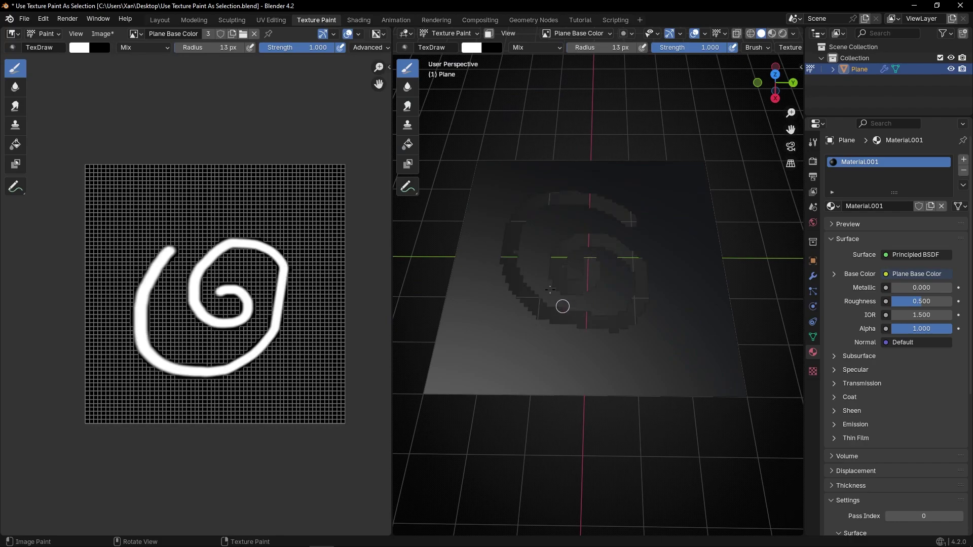
Return to the Tutorial workspace and switch the plane's viewport to Texture Paint mode.
click(580, 19)
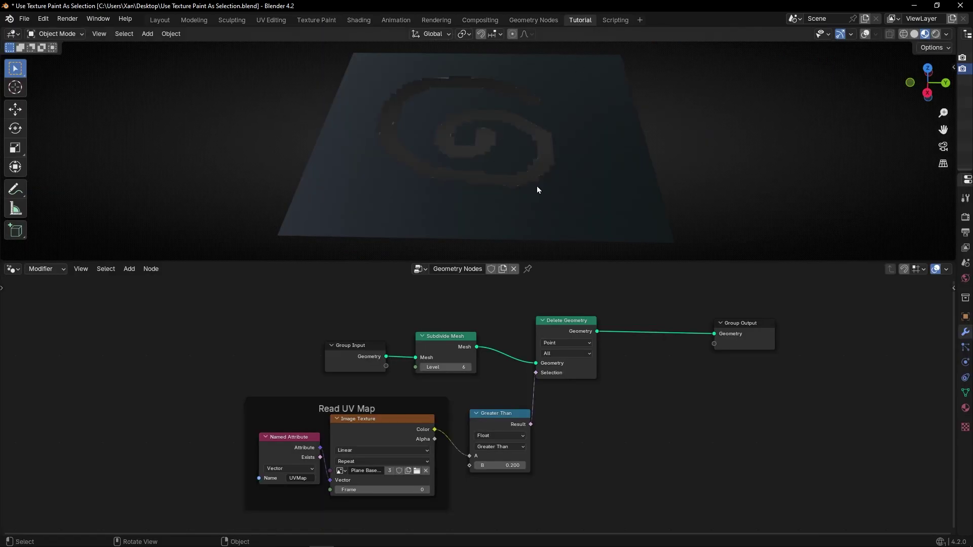
key(ctrl)
key(ctrl+Tab)
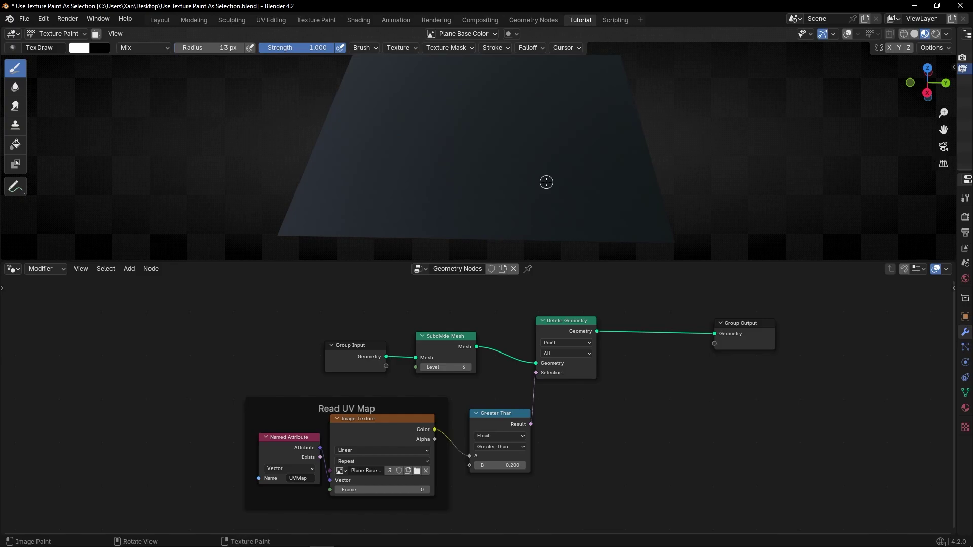
Paint a trial spiral on the plane, undo it, and return the viewport to Object Mode.
mouse_move(514, 122)
mouse_down()
mouse_move(472, 98)
mouse_move(443, 142)
mouse_up()
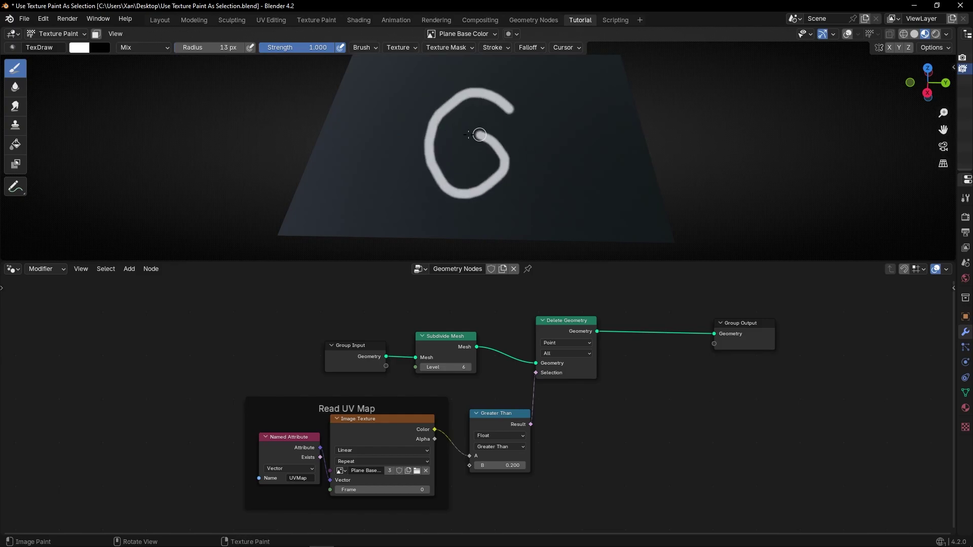
key(ctrl+z)
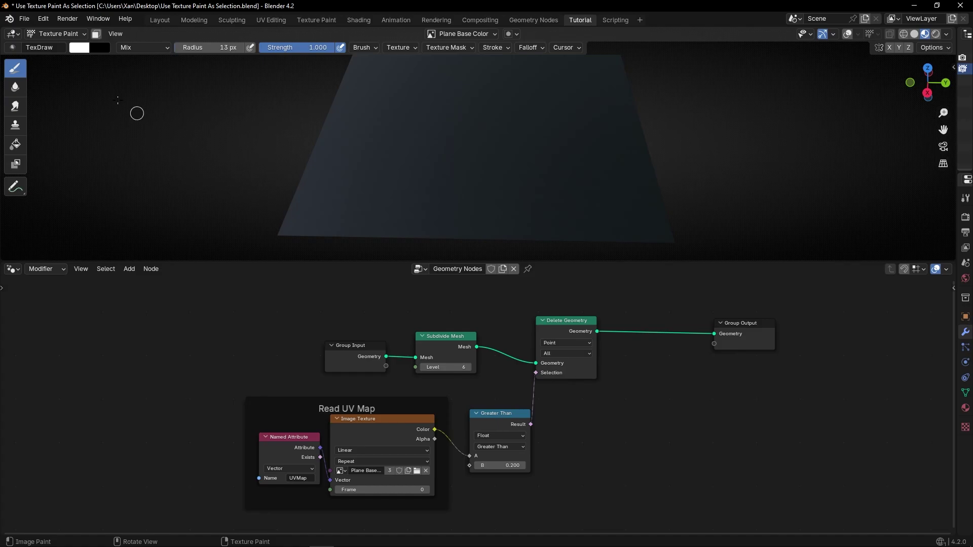
click(56, 34)
click(61, 46)
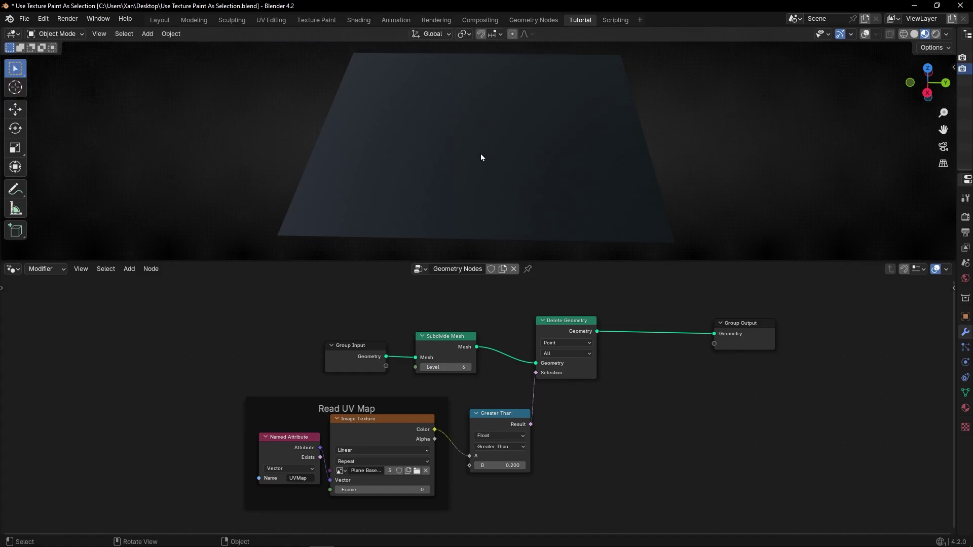
Texture-paint a white spiral on the plane from the top view with the 13 px brush, and return to Object Mode.
click(61, 35)
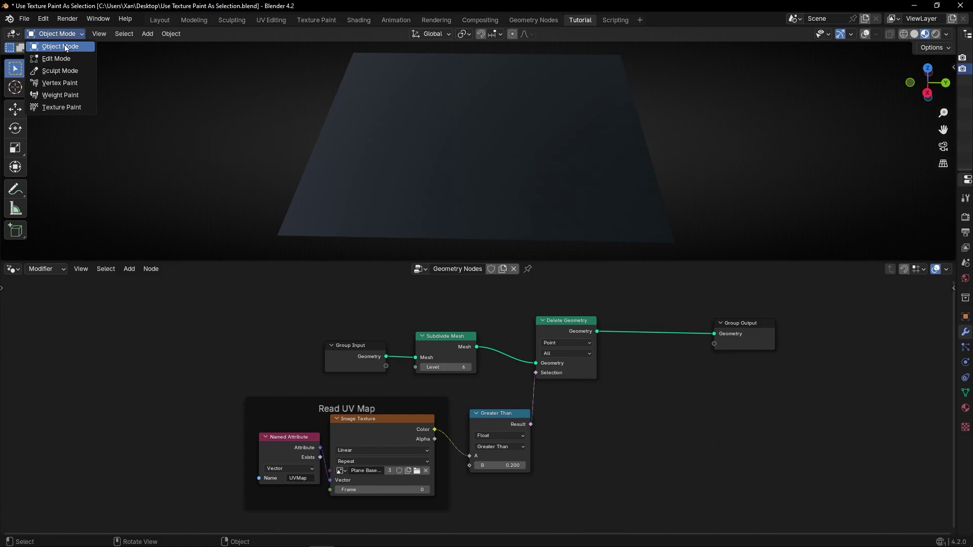
click(66, 107)
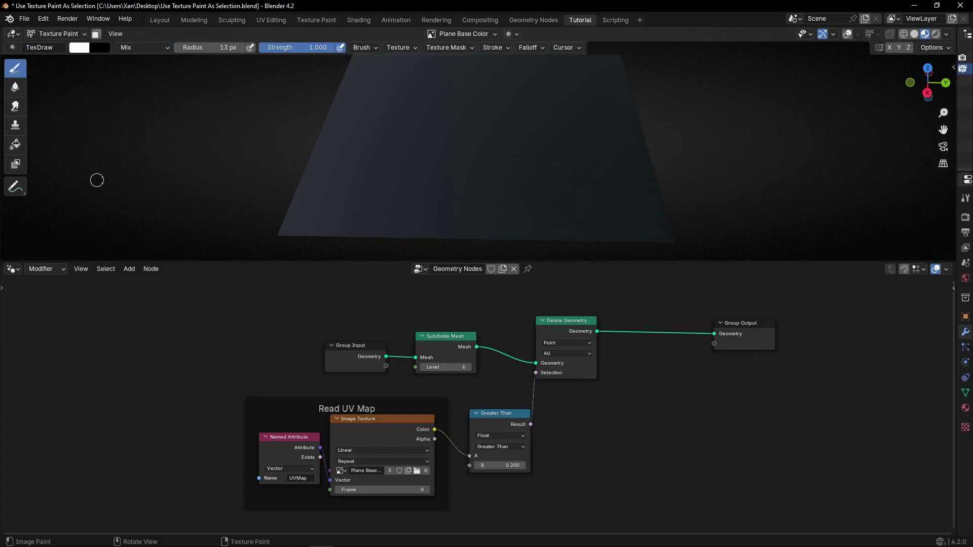
middle_drag(437, 143, 662, 113)
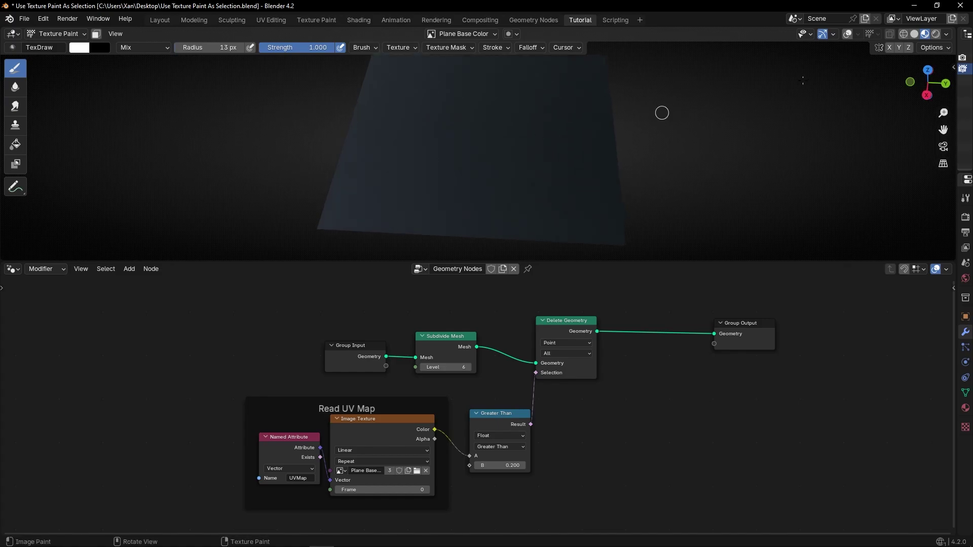
click(927, 70)
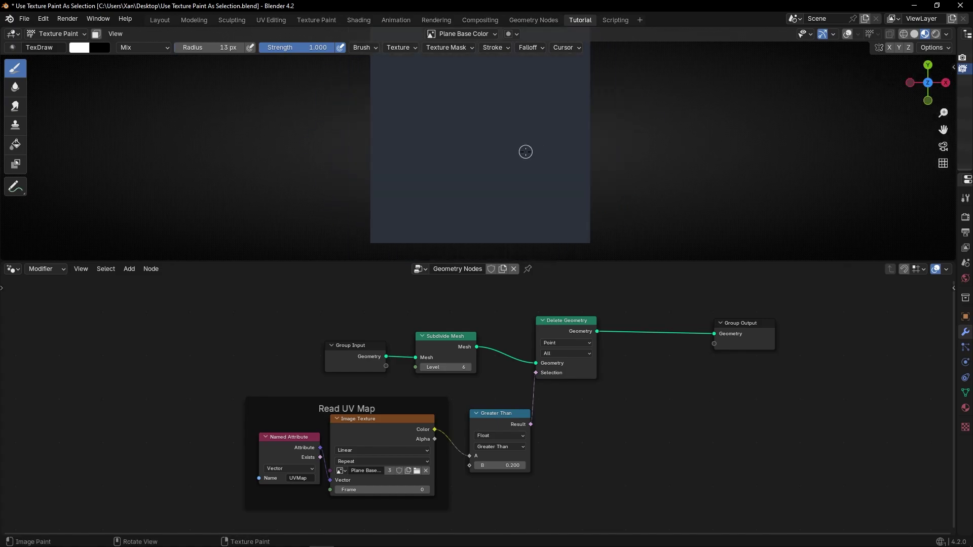
mouse_move(503, 75)
mouse_down()
mouse_move(451, 71)
mouse_move(425, 159)
mouse_move(511, 149)
mouse_move(489, 103)
mouse_move(466, 122)
mouse_up()
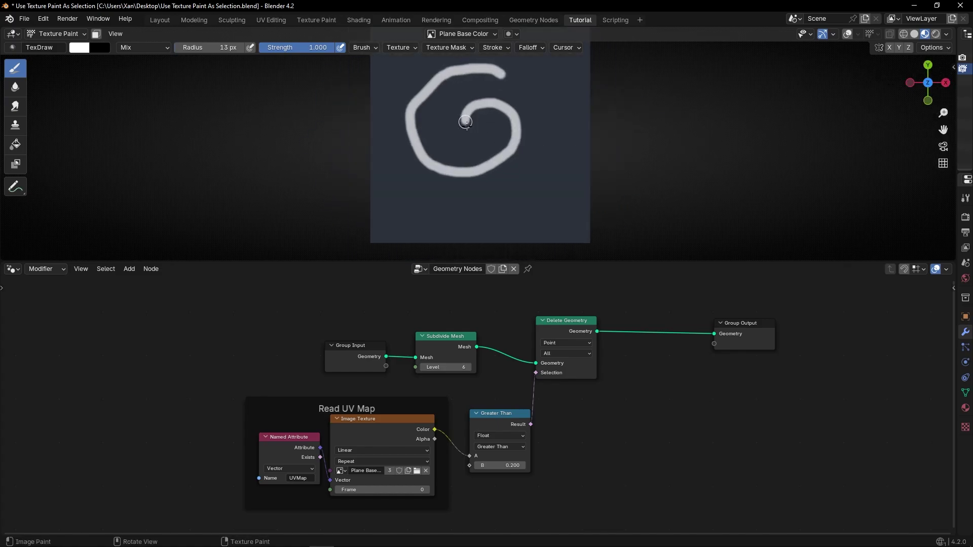
middle_drag(502, 162, 497, 186)
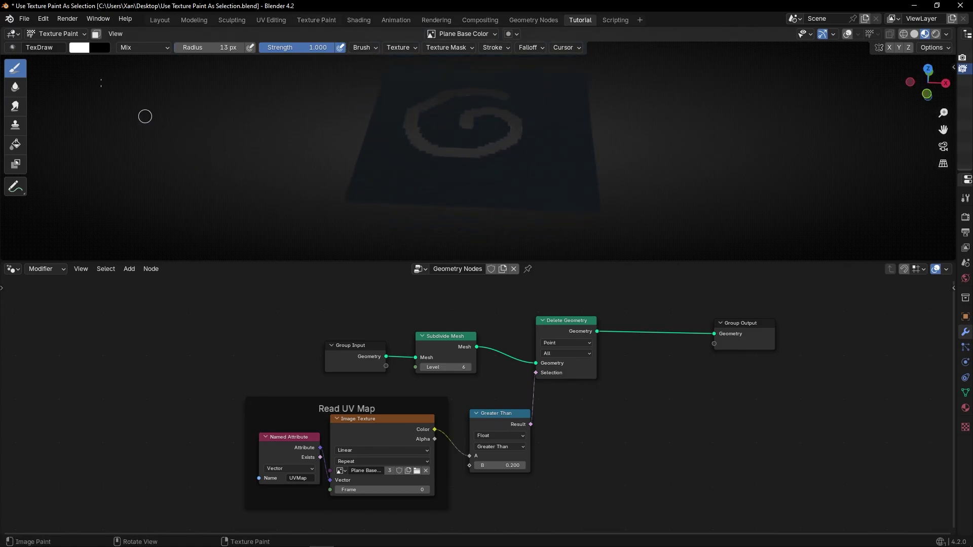
click(70, 34)
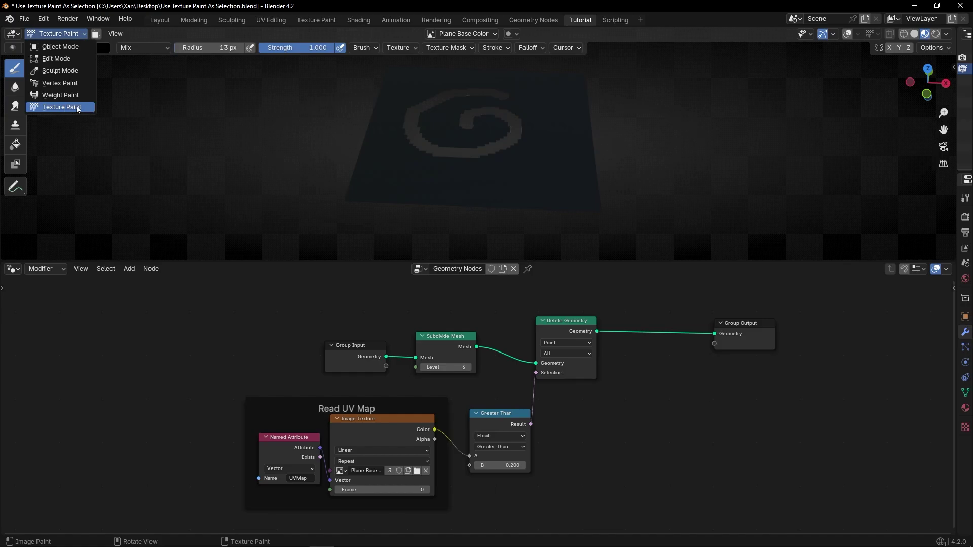
click(75, 51)
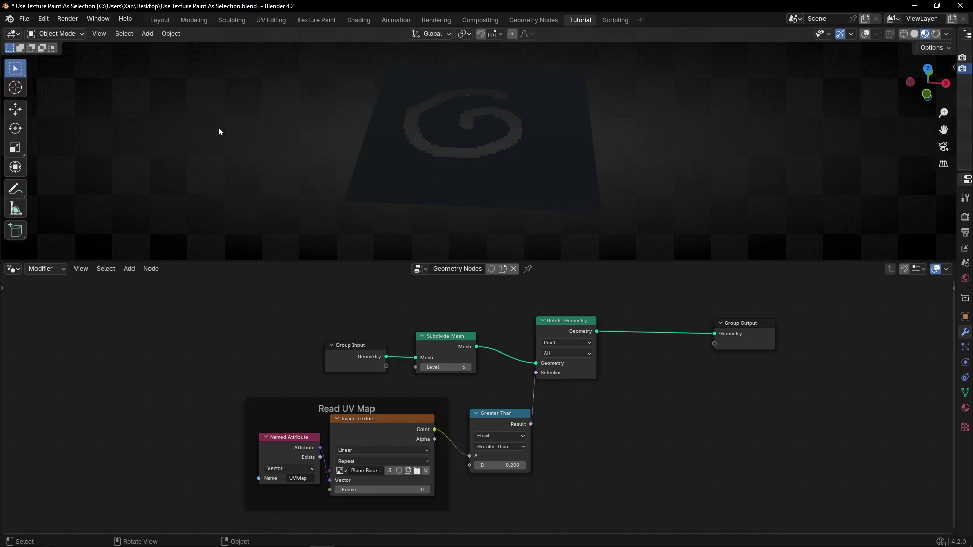
Move the Group Output node farther away and insert a Set Material node between Delete Geometry and Group Output.
middle_drag(219, 131, 452, 131)
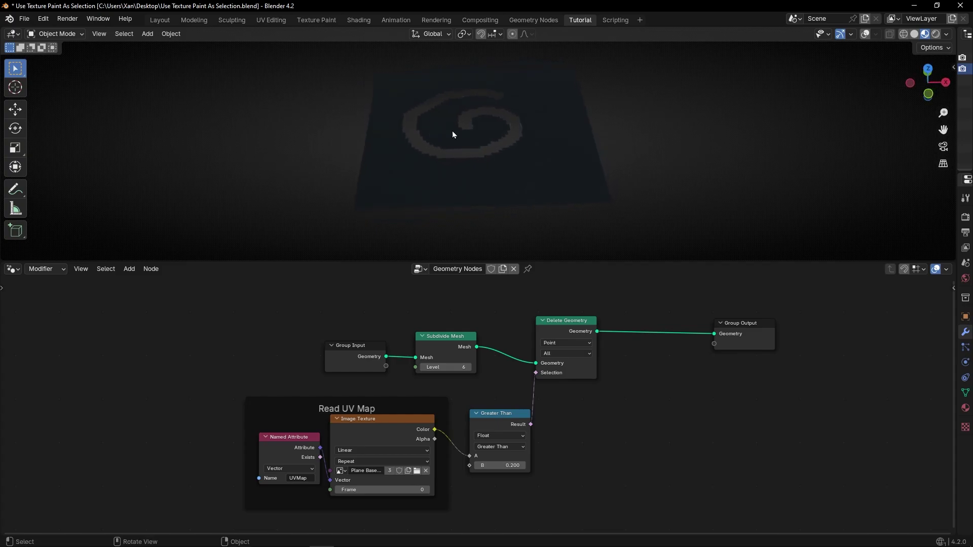
scroll(730, 383, up, 1)
middle_drag(730, 383, 580, 423)
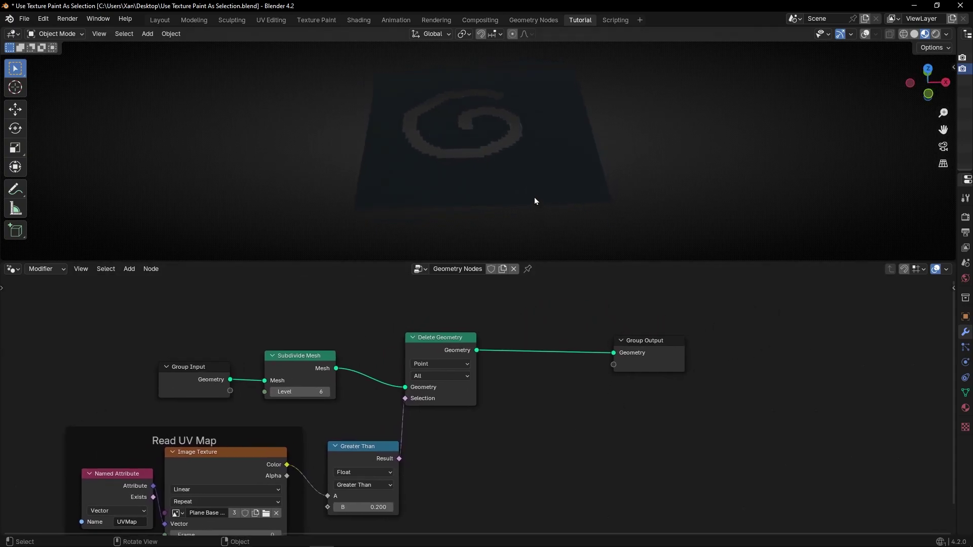
scroll(520, 182, up, 2)
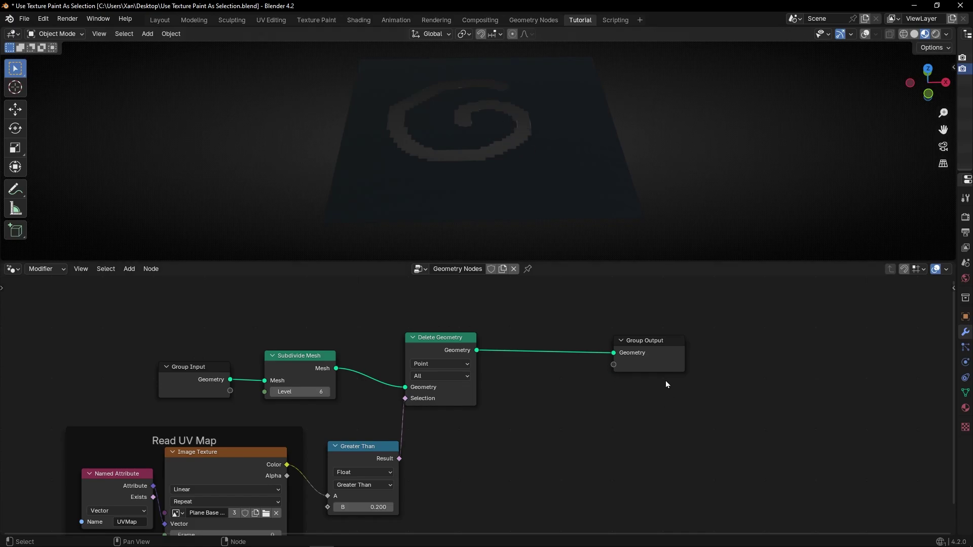
key(g)
click(729, 386)
key(shift+a)
text(set)
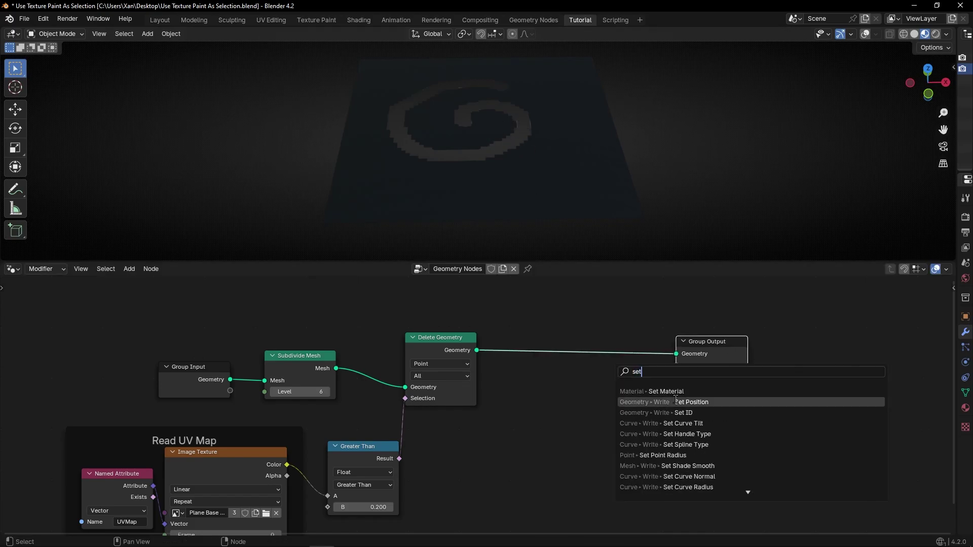
click(665, 391)
click(554, 322)
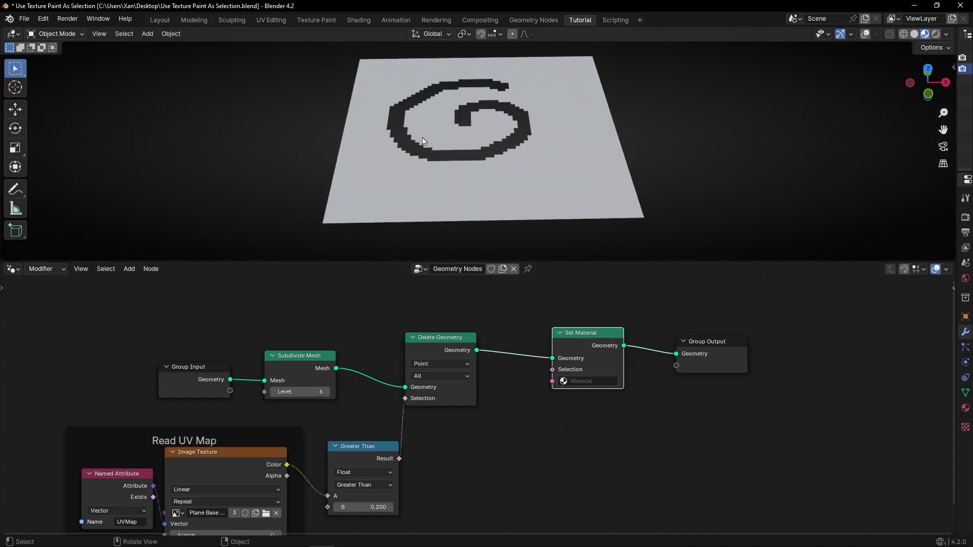
Split the 3D viewport in two and turn the new area into a Shader Editor.
click(591, 384)
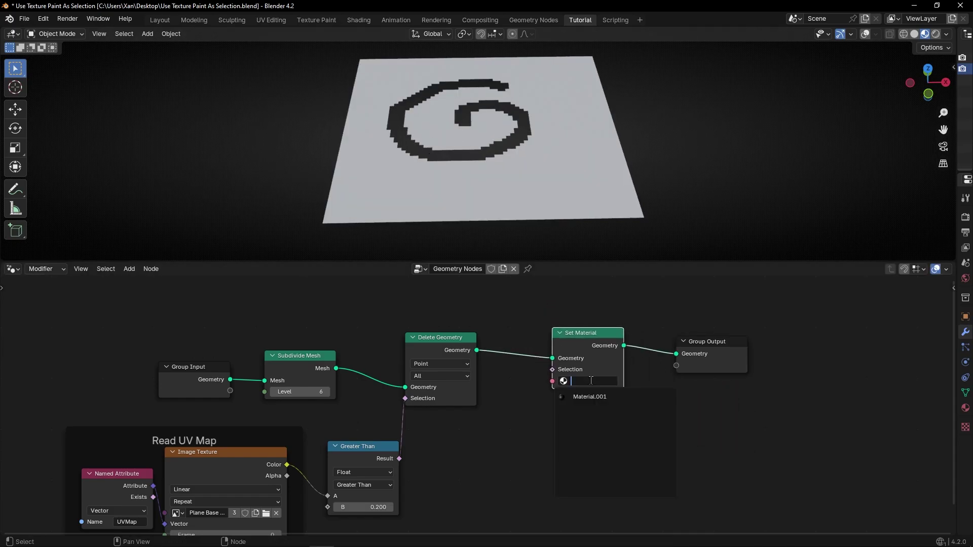
key(Escape)
drag(2, 31, 356, 126)
click(18, 35)
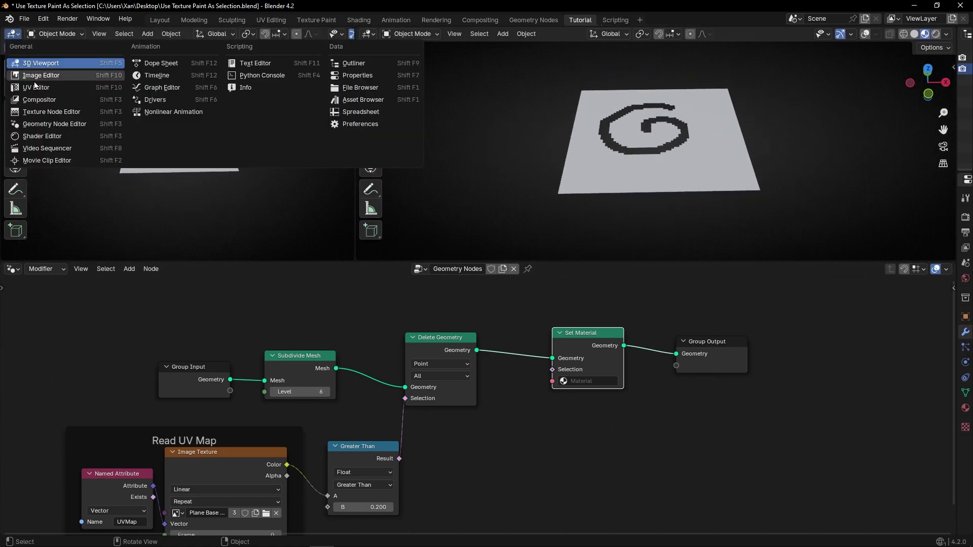
click(35, 130)
Maximize the Shader Editor and rename the plane's material to Texture Paint.
key(ctrl+space)
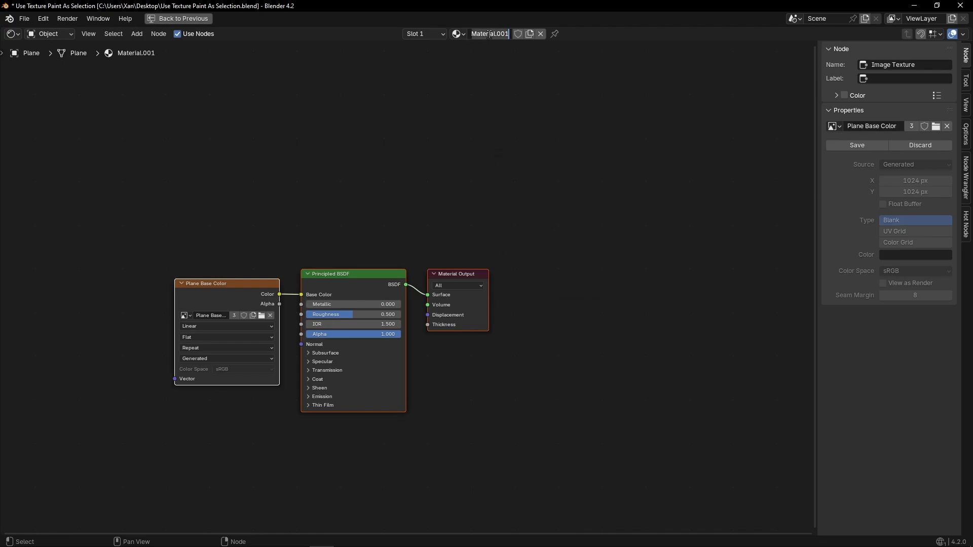
text(Texture Paint)
key(Return)
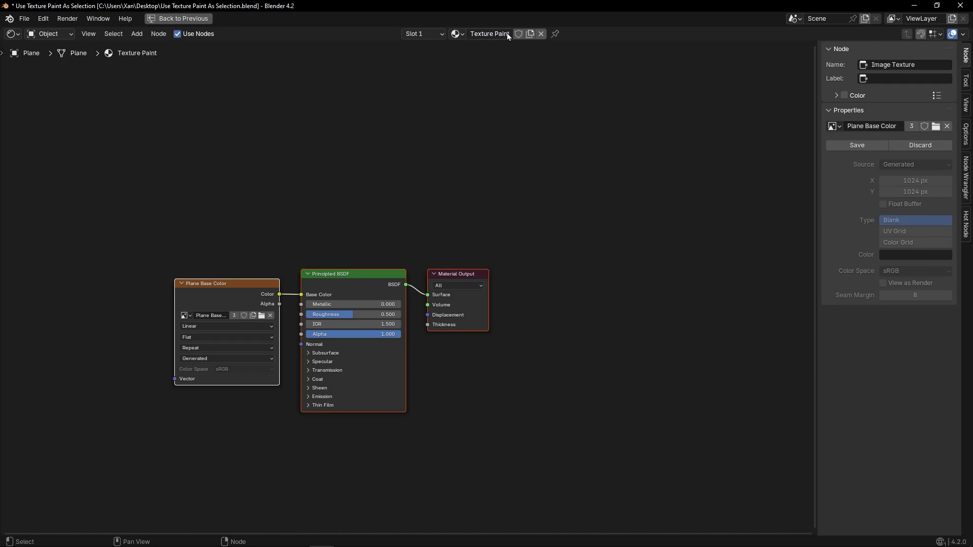
Duplicate the Texture Paint material and name the copy Blue.
click(530, 34)
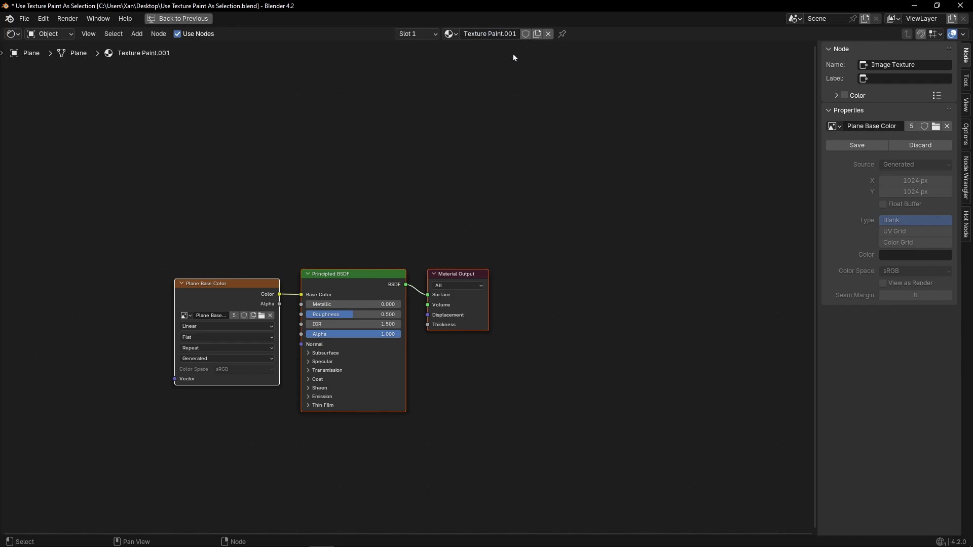
click(449, 34)
click(480, 62)
double_click(486, 33)
text(Blue)
key(Return)
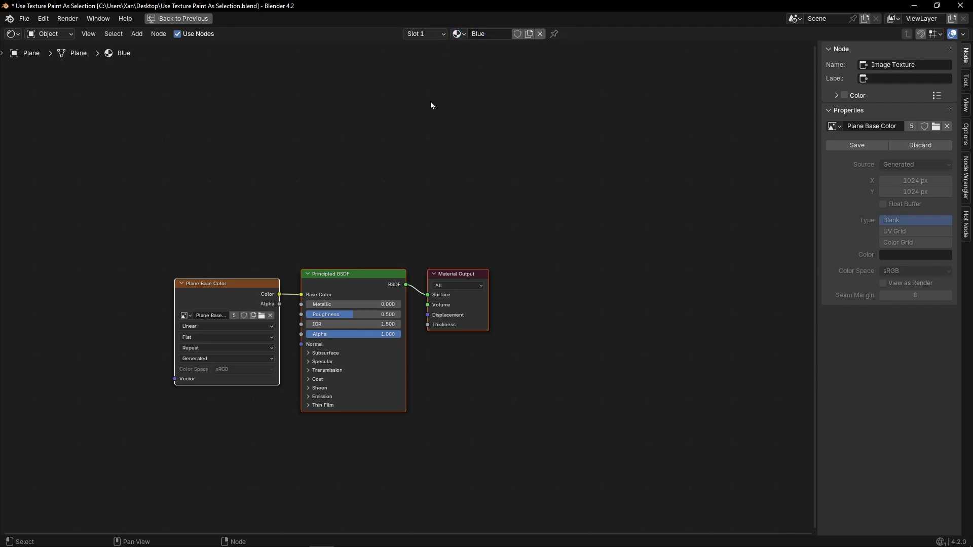
Delete the Blue material's image texture node, set the Principled BSDF base color to blue, and restore the editor layout.
click(400, 184)
click(244, 294)
key(Delete)
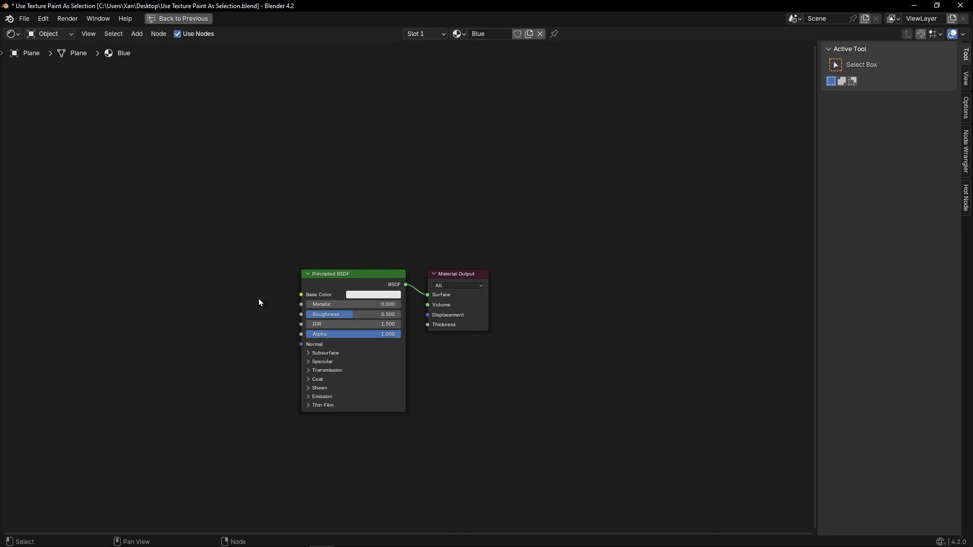
click(366, 294)
drag(384, 202, 411, 170)
key(ctrl+space)
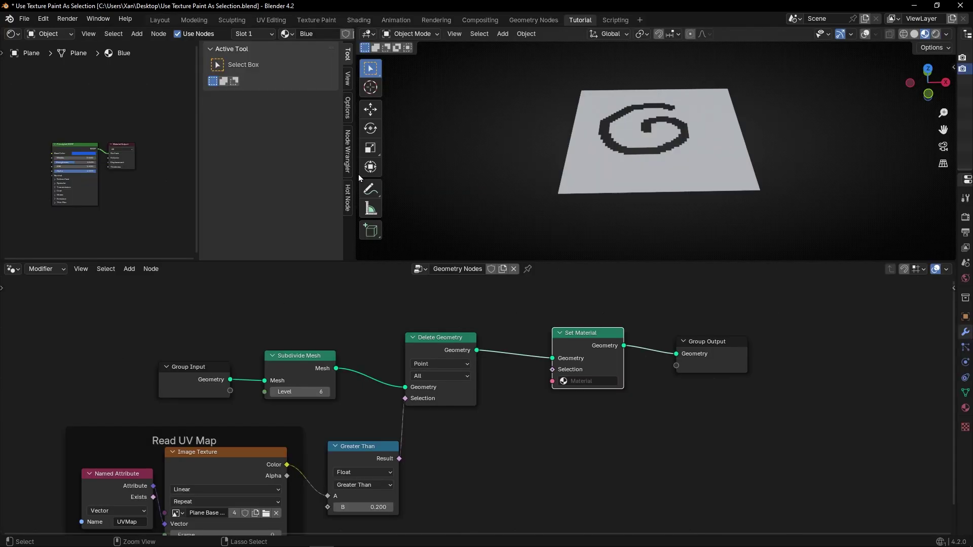
Choose Blue as the Set Material node's material and merge the Shader Editor area back into the 3D viewport.
click(590, 382)
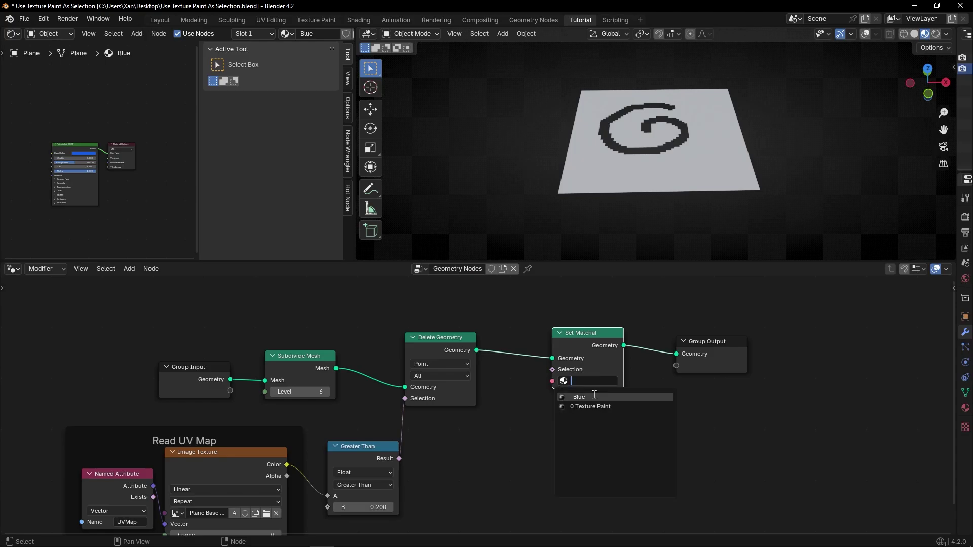
click(604, 396)
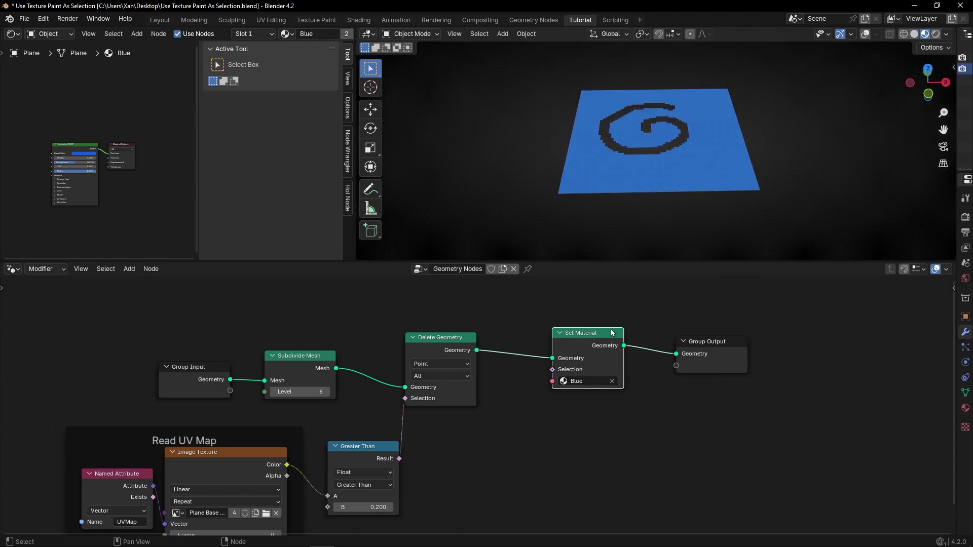
scroll(639, 206, up, 2)
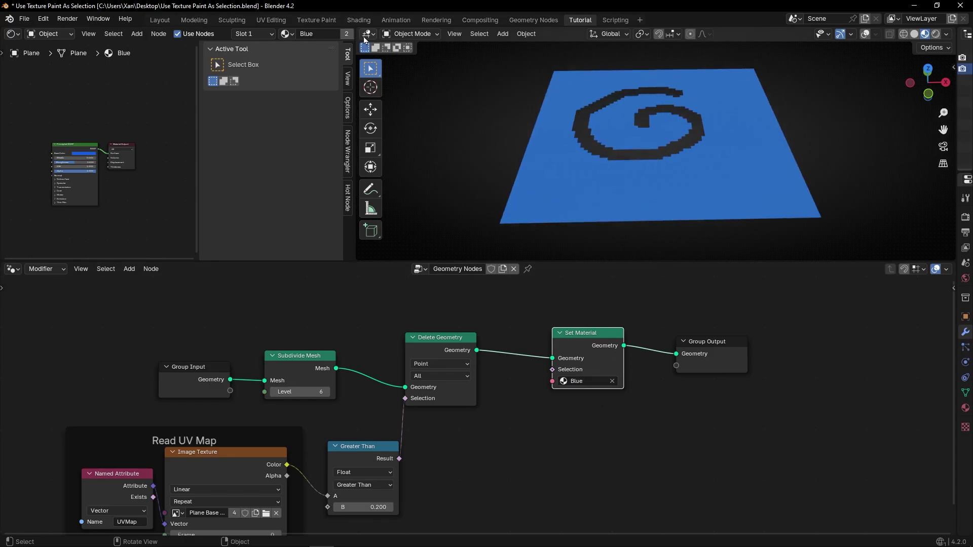
drag(357, 32, 292, 133)
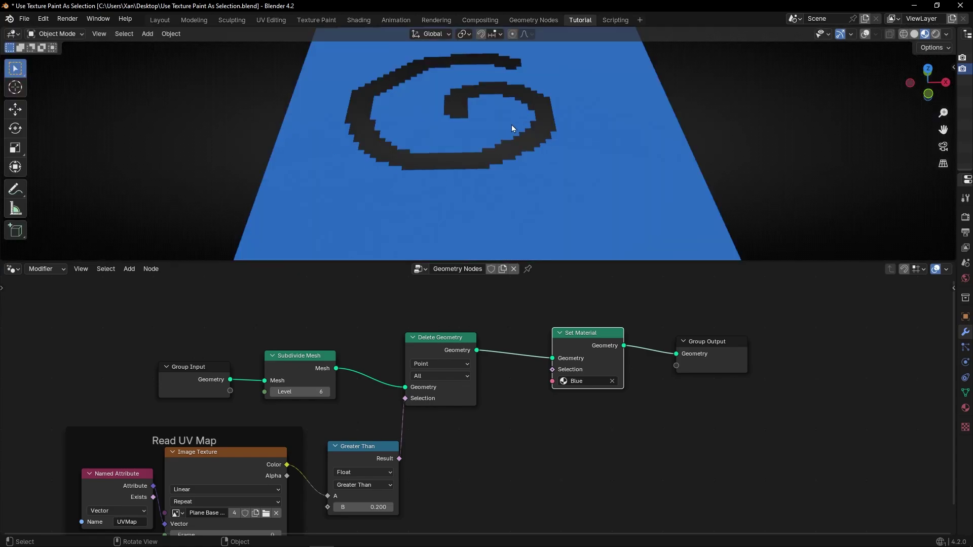
scroll(511, 128, down, 2)
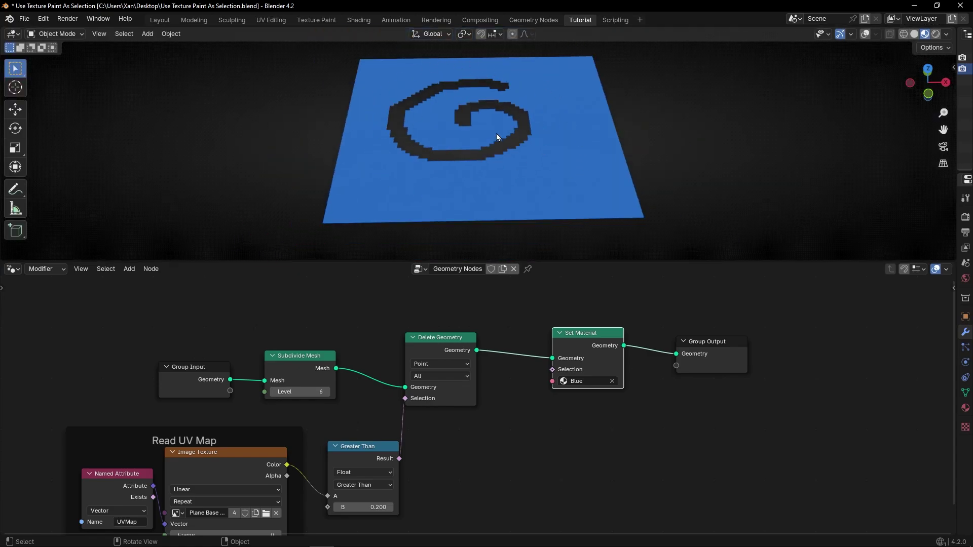
Switch to Texture Paint mode, paint an arched stroke across the lower half of the blue plane, and undo it.
click(55, 33)
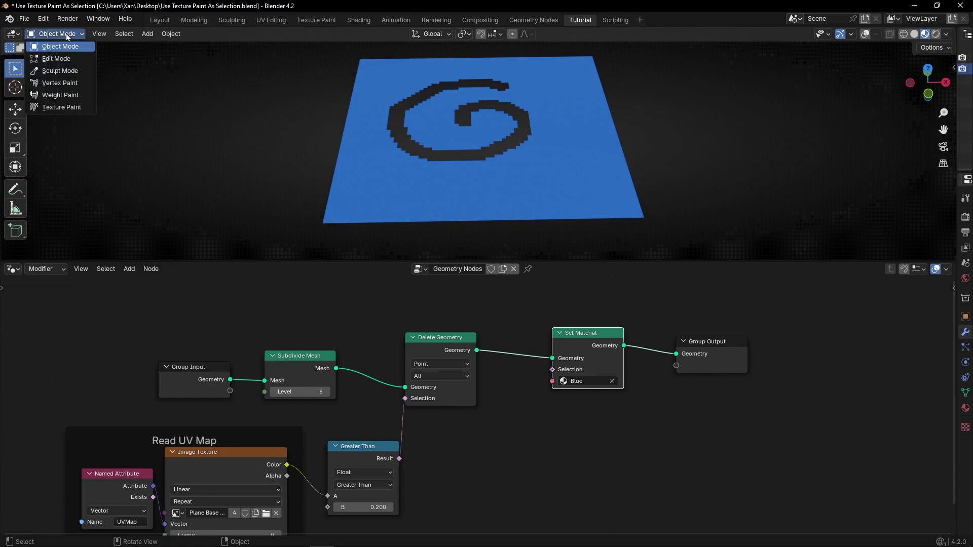
click(61, 106)
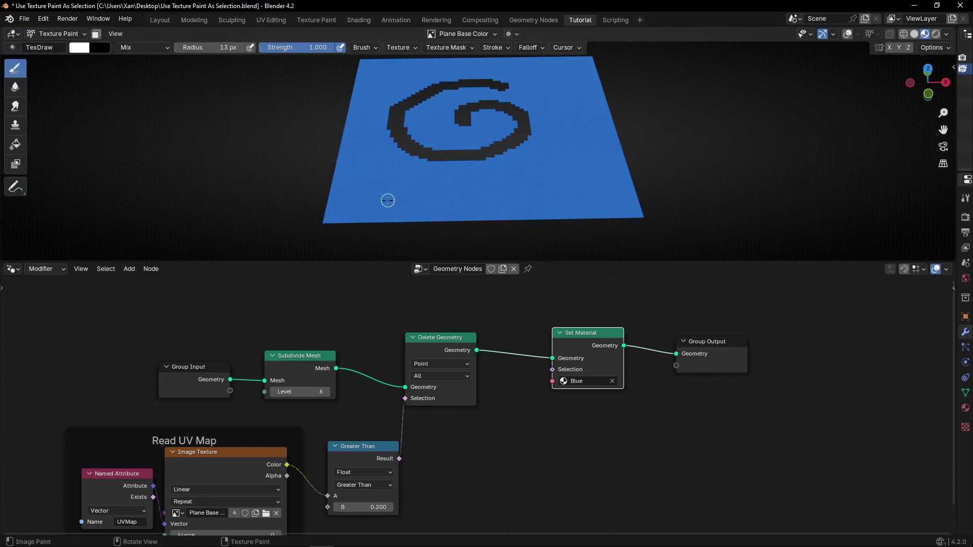
mouse_move(385, 201)
mouse_down()
mouse_move(427, 170)
mouse_move(526, 133)
mouse_move(578, 190)
mouse_up()
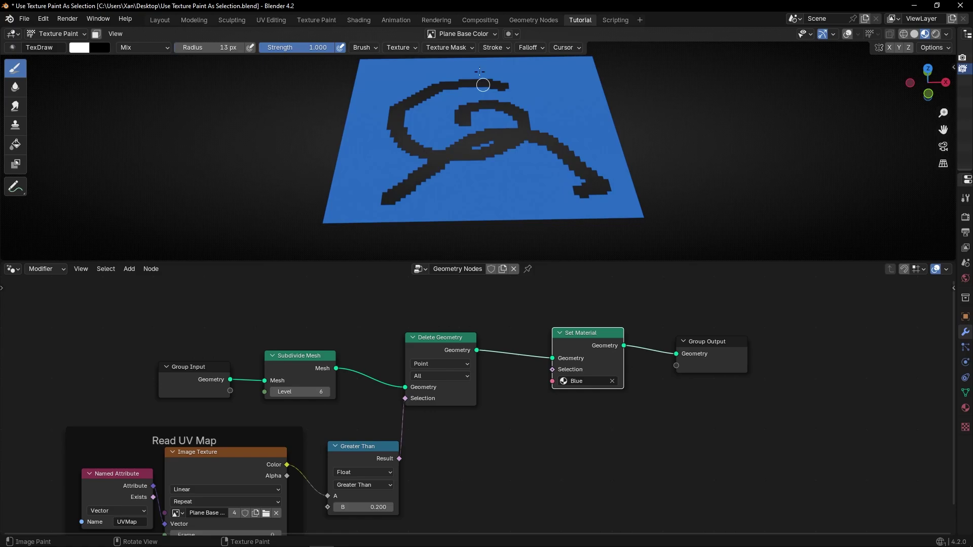
click(458, 34)
key(ctrl+z)
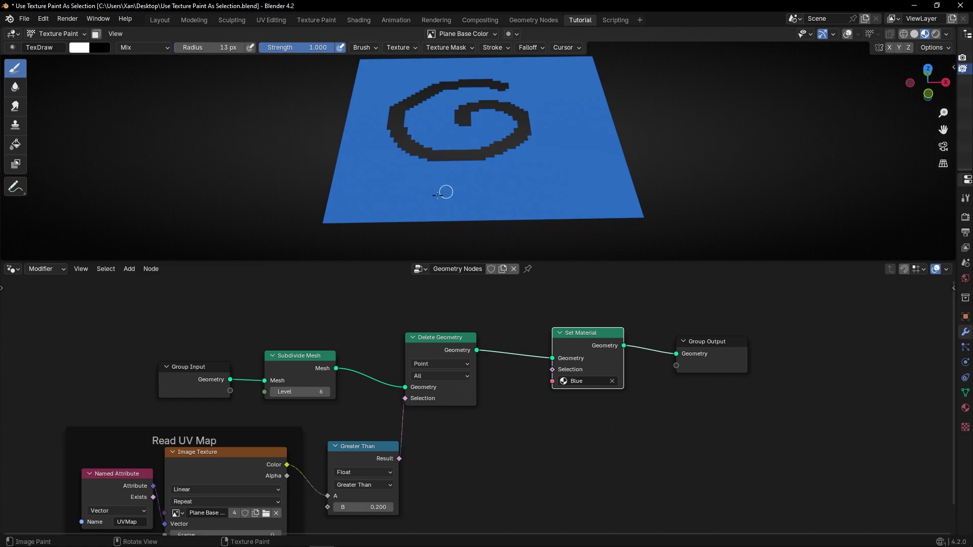
Paint curved test strokes across the near half of the blue plane and undo them.
drag(429, 224, 411, 208)
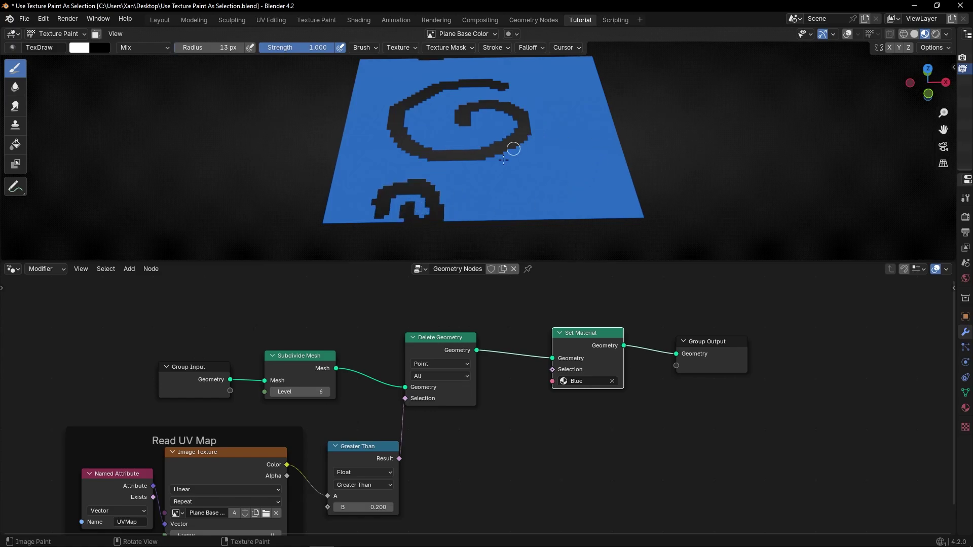
drag(562, 167, 533, 153)
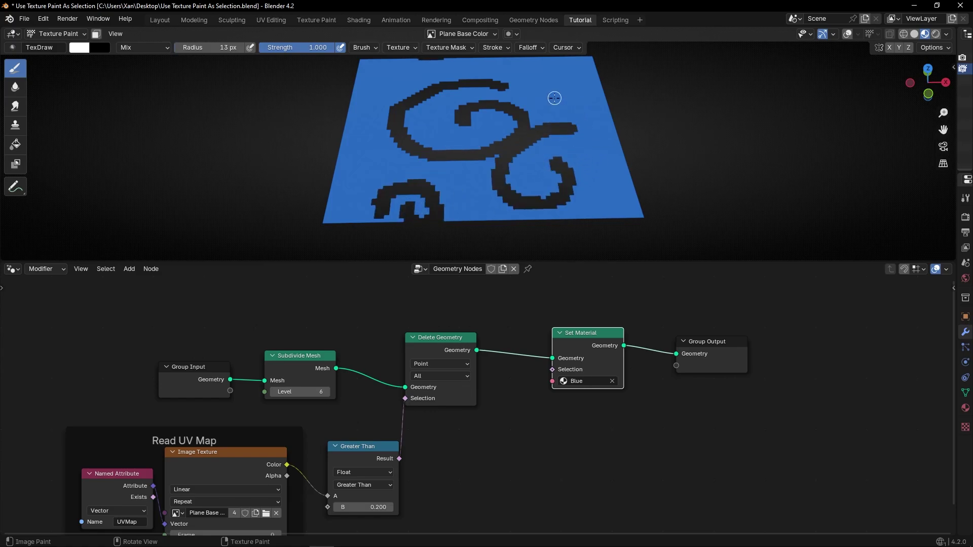
key(ctrl+z)
key(ctrl+z)
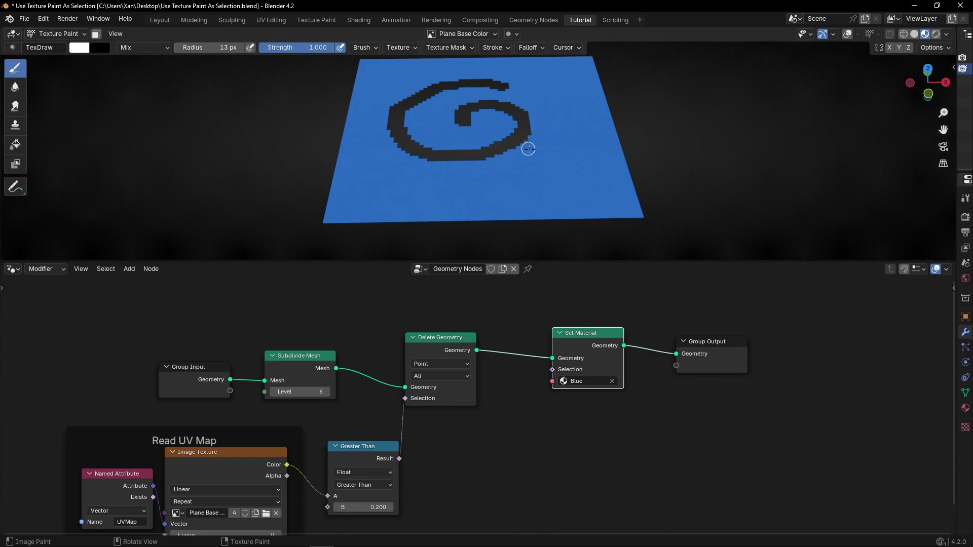
Paint curved strokes across the blue plane's right side, near-left corner and near edge, around the central spiral.
key(ctrl+shift+z)
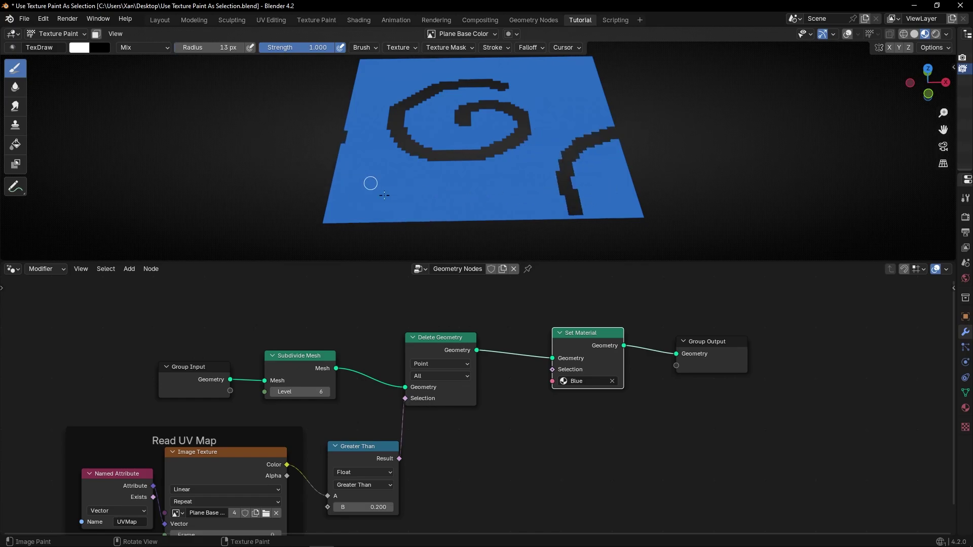
key(ctrl+shift+z)
key(ctrl+shift+z)
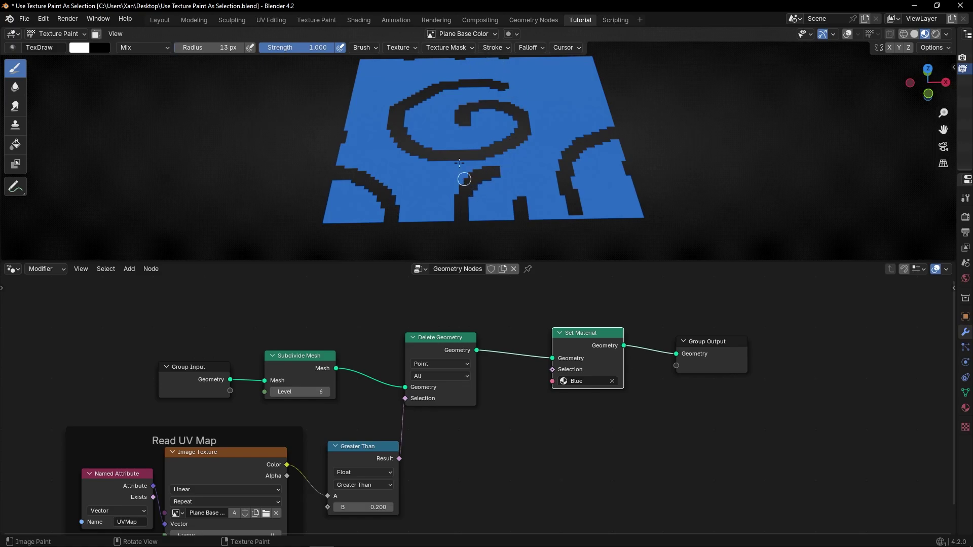
Set the texture slot mode to Material.
click(466, 36)
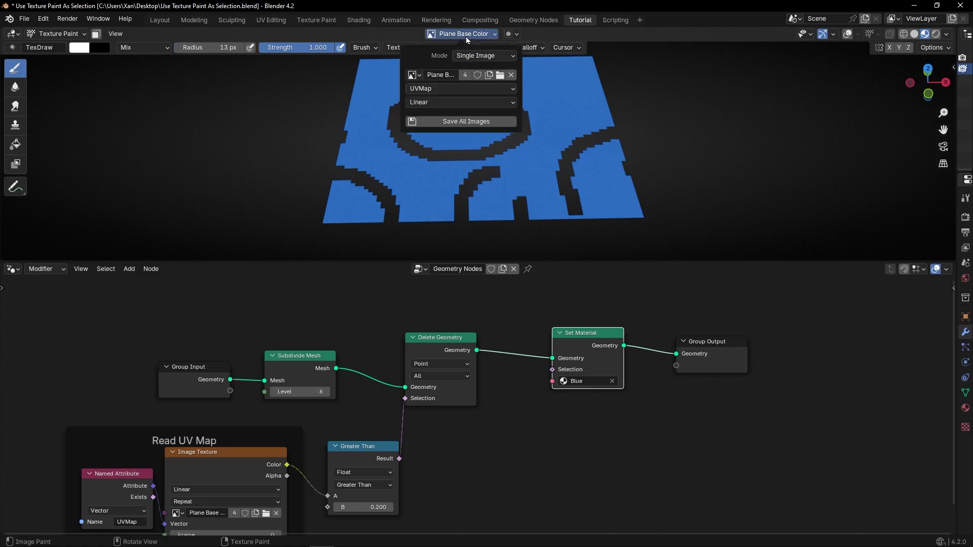
click(466, 56)
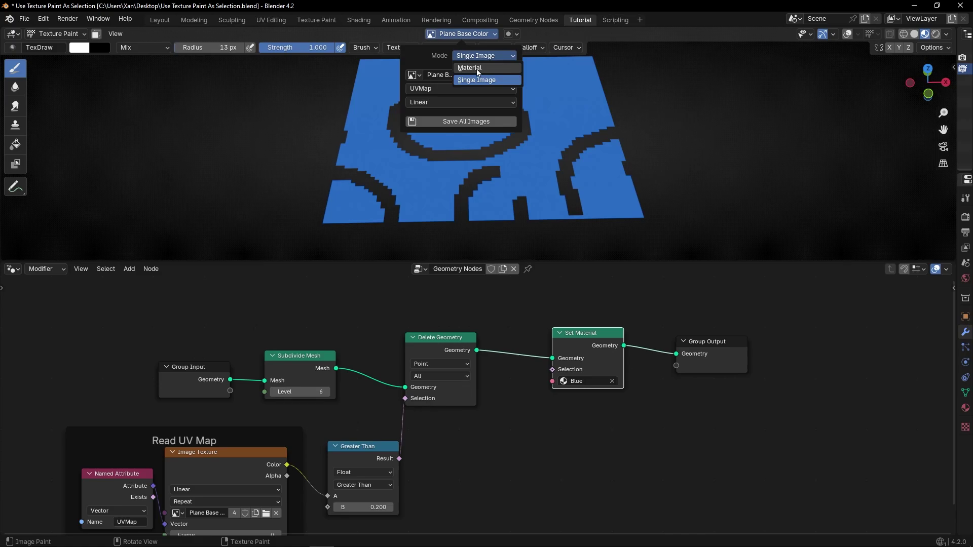
click(477, 68)
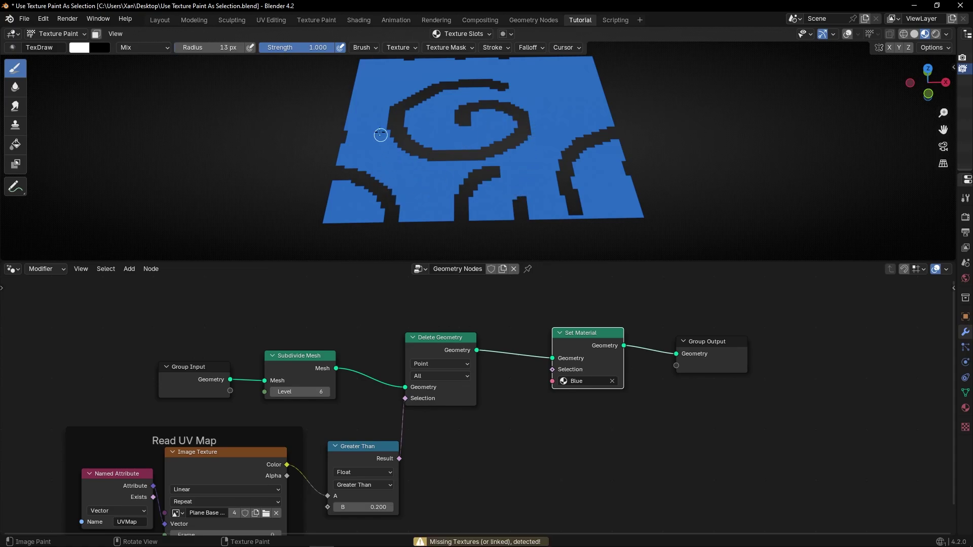
Set the texture slot mode back to Single Image and choose Plane Base Color as the image to paint.
click(466, 36)
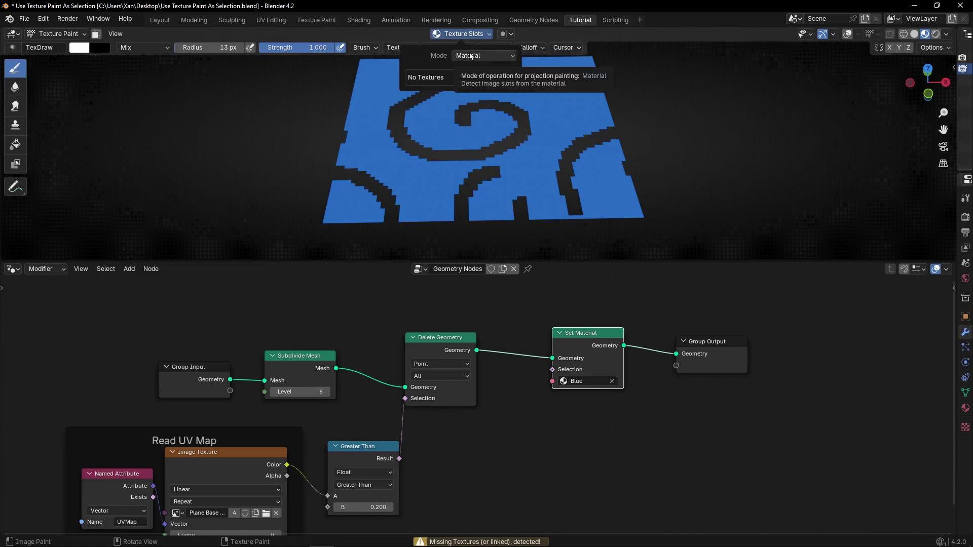
click(470, 56)
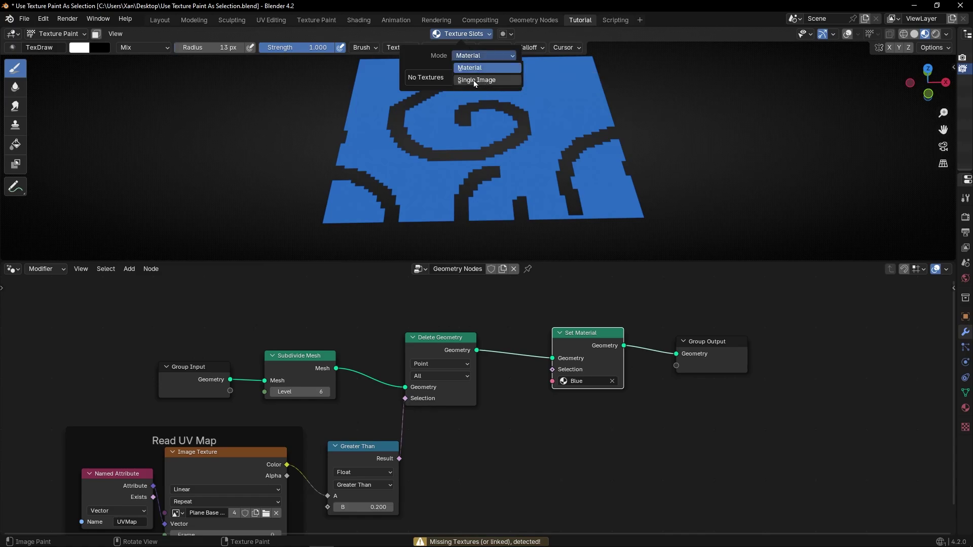
click(475, 80)
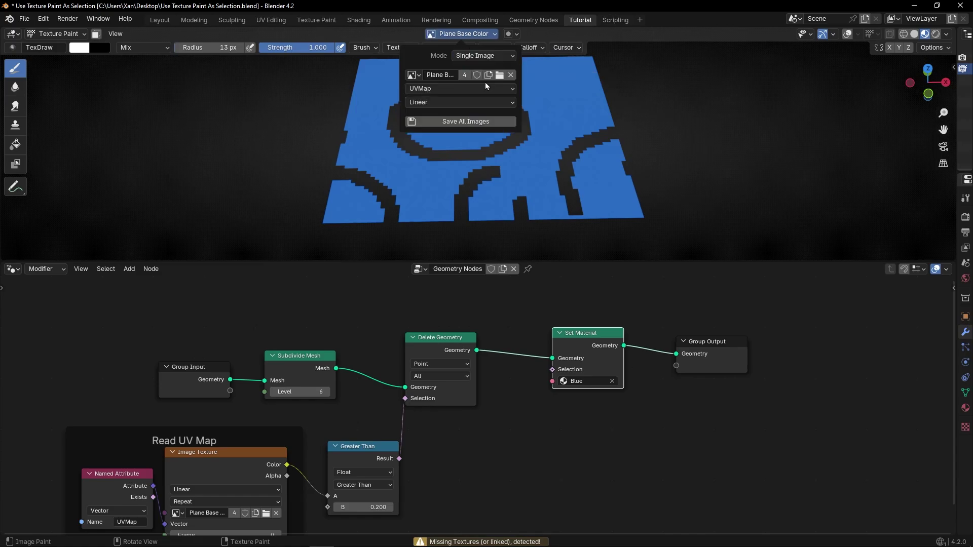
click(414, 75)
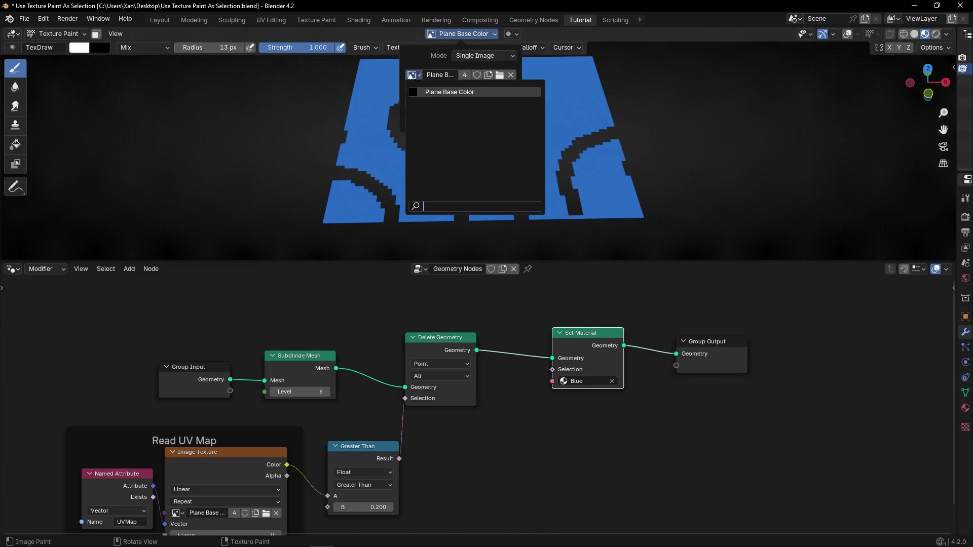
click(441, 91)
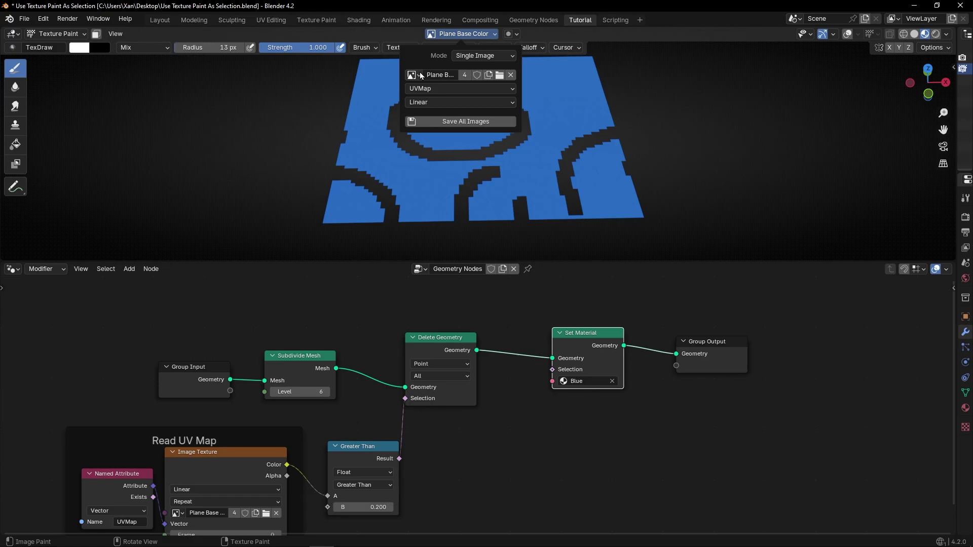
click(476, 56)
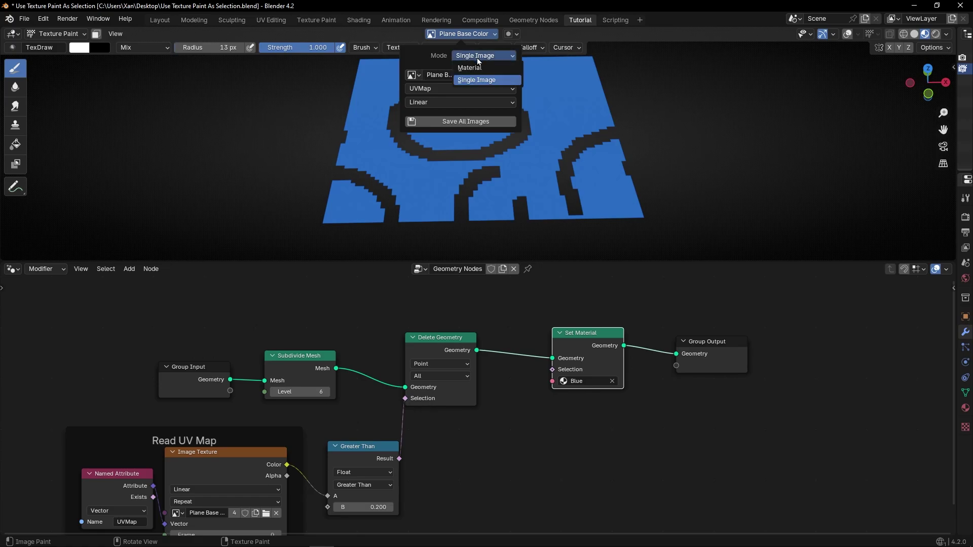
click(490, 82)
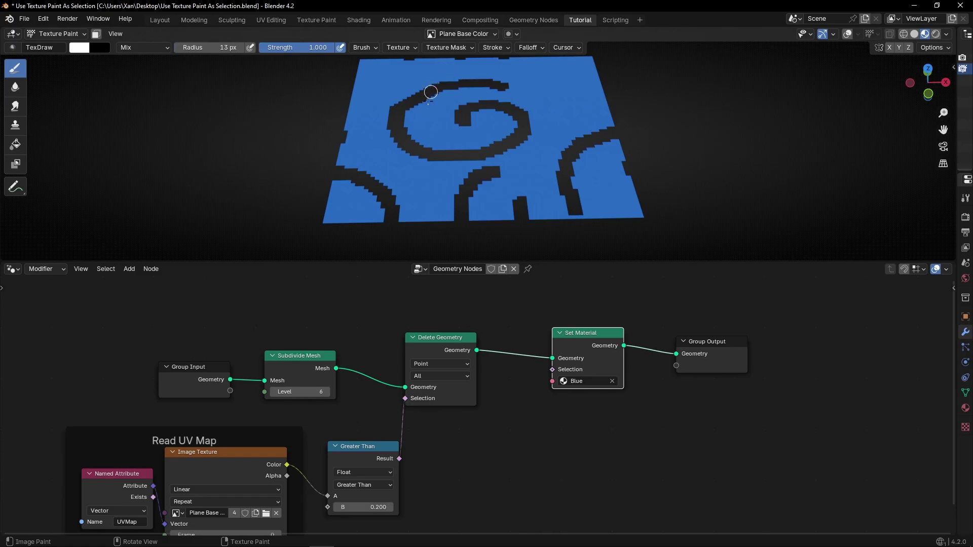
Paint more strokes across the plane and switch the Set Material node's material to Texture Paint.
drag(455, 182, 426, 183)
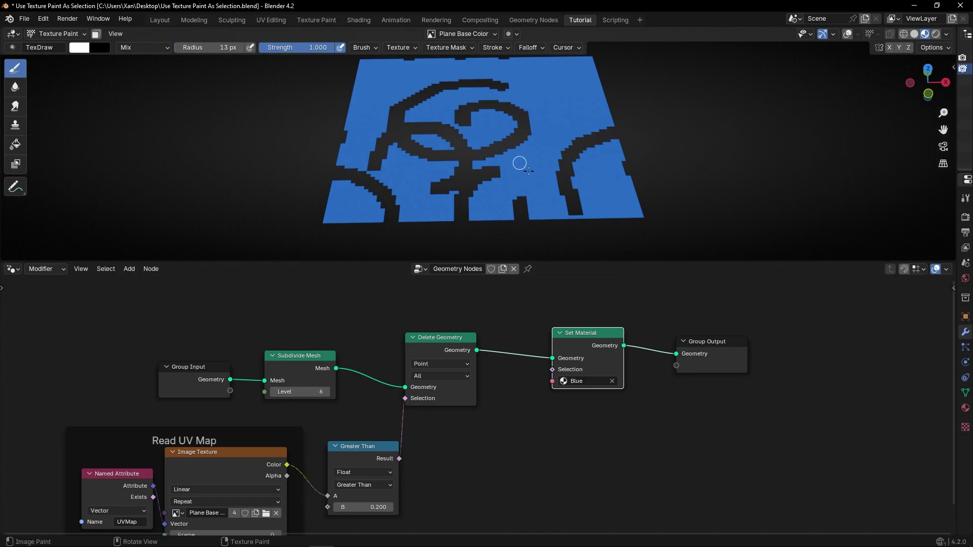
click(588, 380)
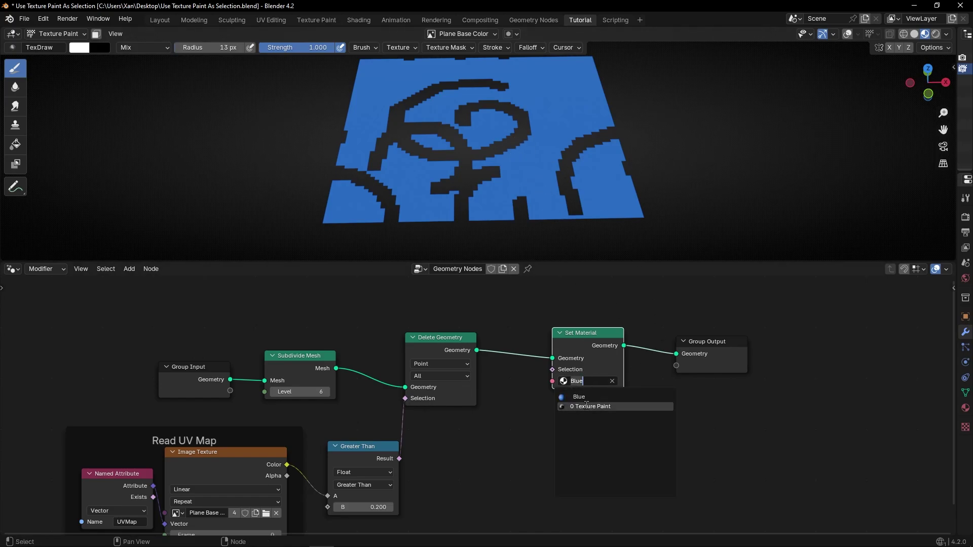
click(586, 406)
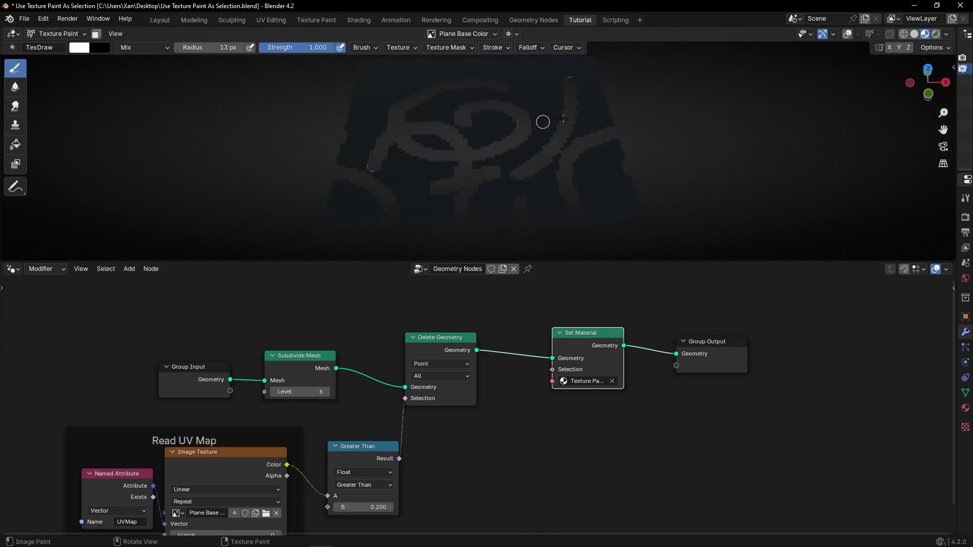
mouse_move(563, 118)
mouse_down()
mouse_move(428, 89)
mouse_move(359, 130)
mouse_up()
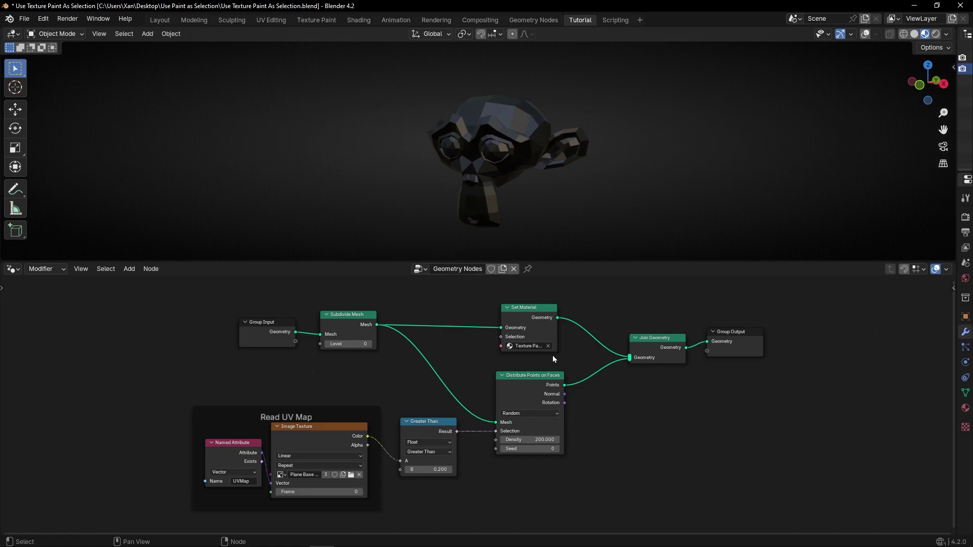
Switch the monkey head to Texture Paint mode and reduce the brush radius to 13 px.
scroll(518, 418, up, 2)
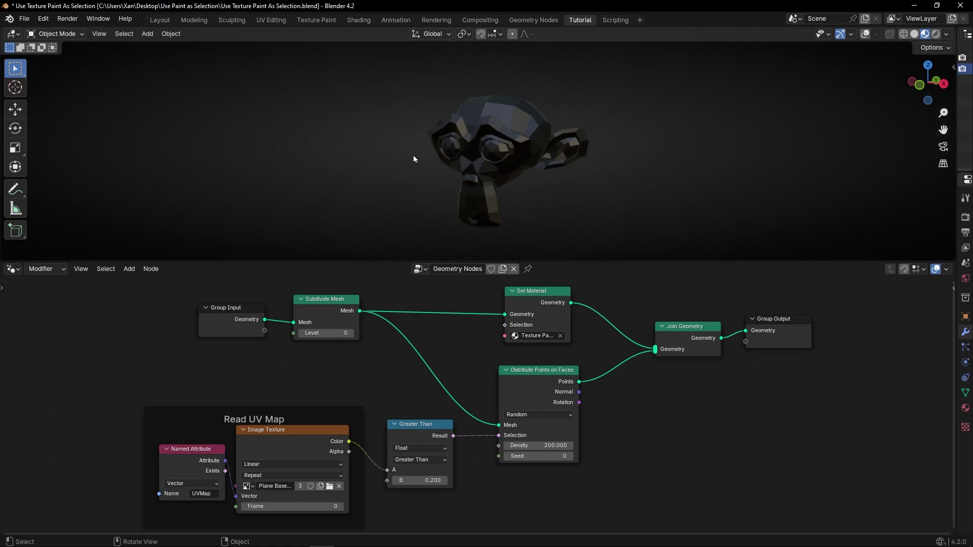
click(56, 33)
click(61, 107)
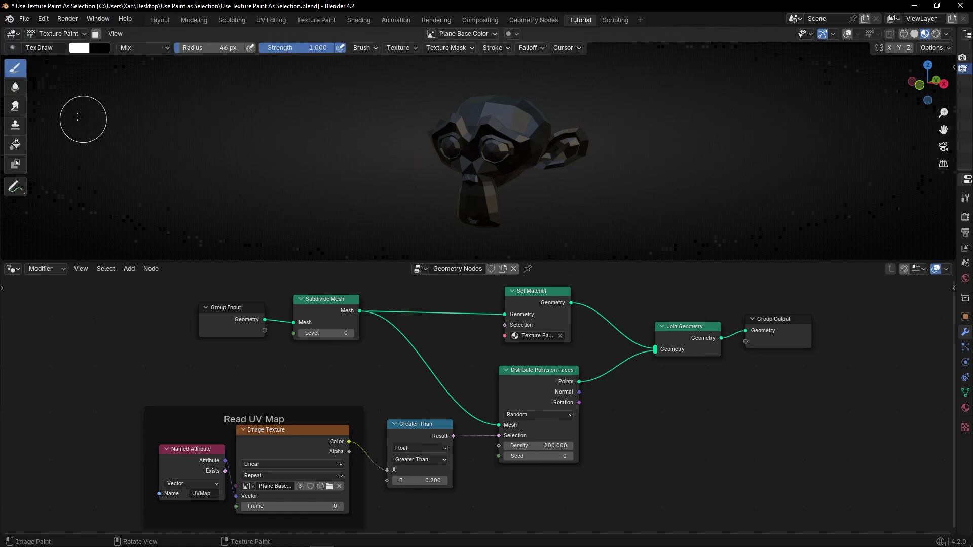
scroll(499, 155, up, 2)
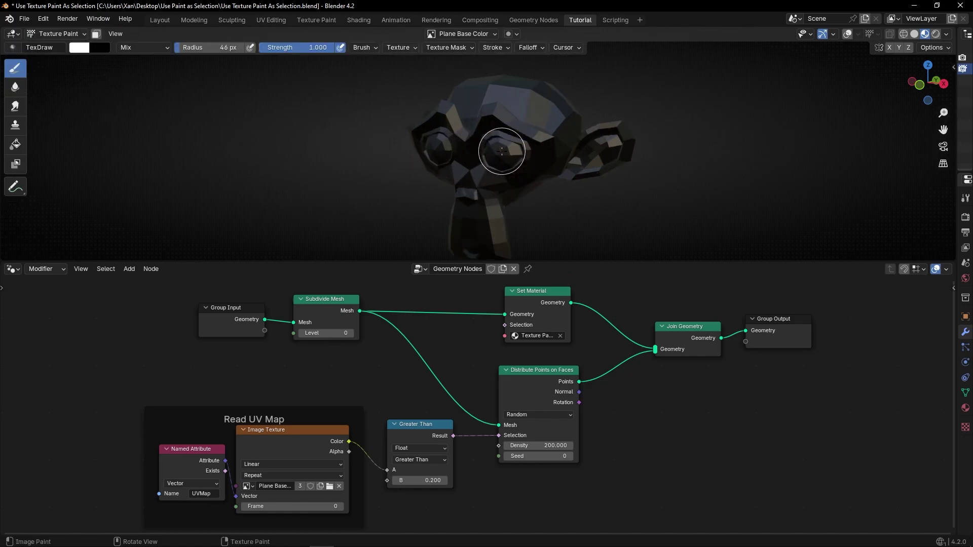
key(bracketleft)
key(bracketleft)
key(bracketleft)
key(bracketleft)
key(bracketleft)
key(bracketleft)
key(bracketleft)
key(bracketleft)
key(bracketleft)
key(bracketleft)
key(bracketleft)
key(bracketleft)
scroll(530, 142, up, 2)
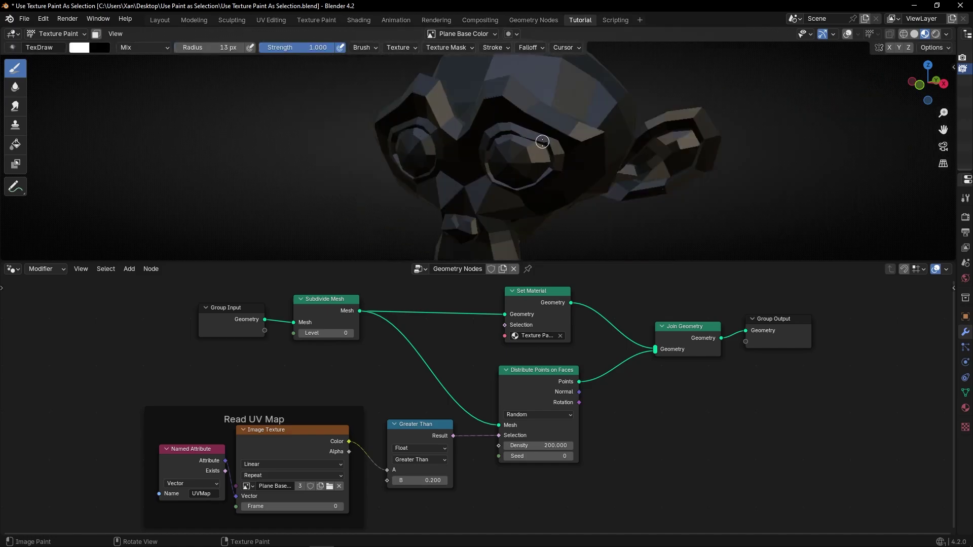
Paint strokes over the monkey head's brows, forehead, muzzle and one ear to distribute points there.
middle_drag(522, 147, 482, 113)
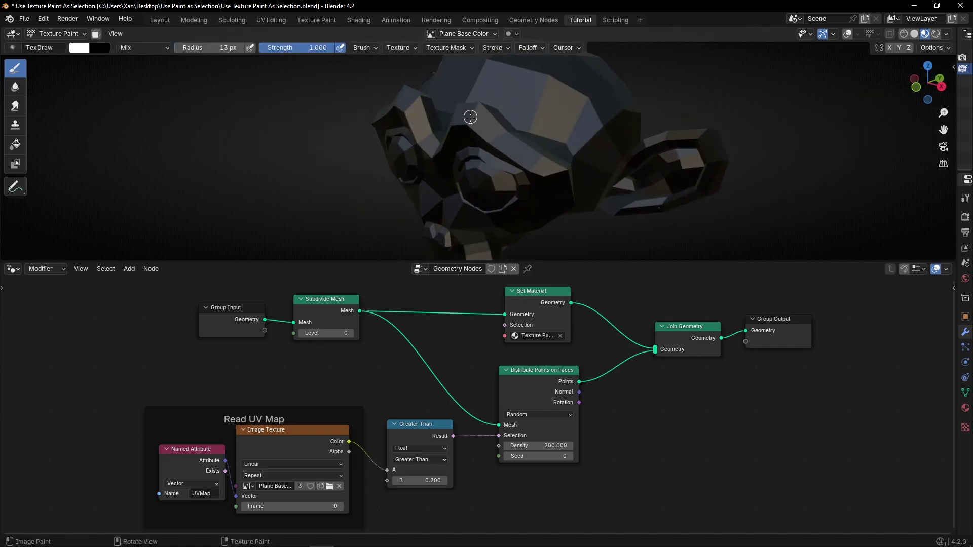
drag(469, 117, 546, 182)
mouse_move(541, 219)
middle_down()
mouse_move(466, 216)
mouse_move(555, 139)
middle_up()
mouse_move(577, 117)
mouse_down()
mouse_move(520, 164)
mouse_move(506, 109)
mouse_move(552, 79)
mouse_up()
key(KP_1)
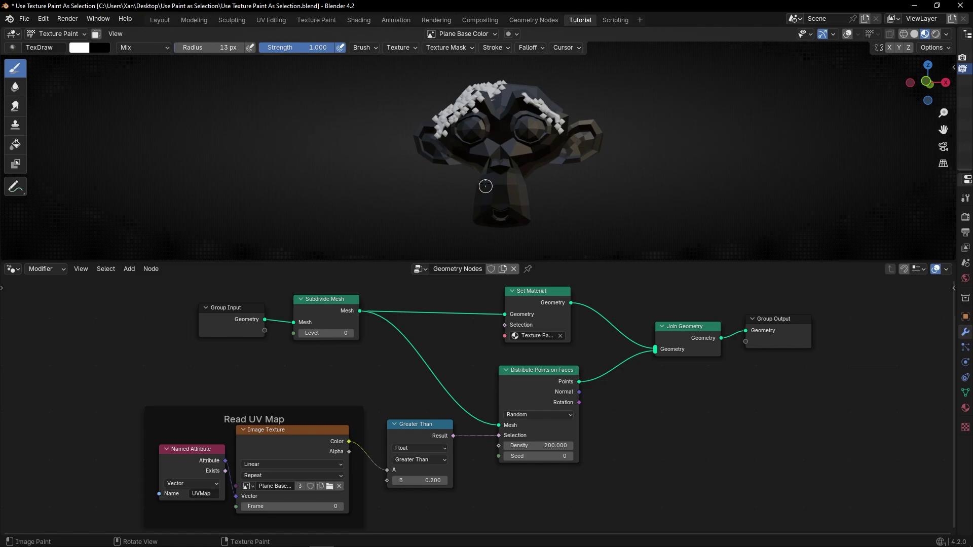
mouse_move(484, 215)
mouse_down()
mouse_move(522, 197)
mouse_move(593, 133)
mouse_up()
mouse_move(593, 132)
middle_down()
mouse_move(568, 127)
mouse_move(550, 144)
mouse_move(556, 173)
middle_up()
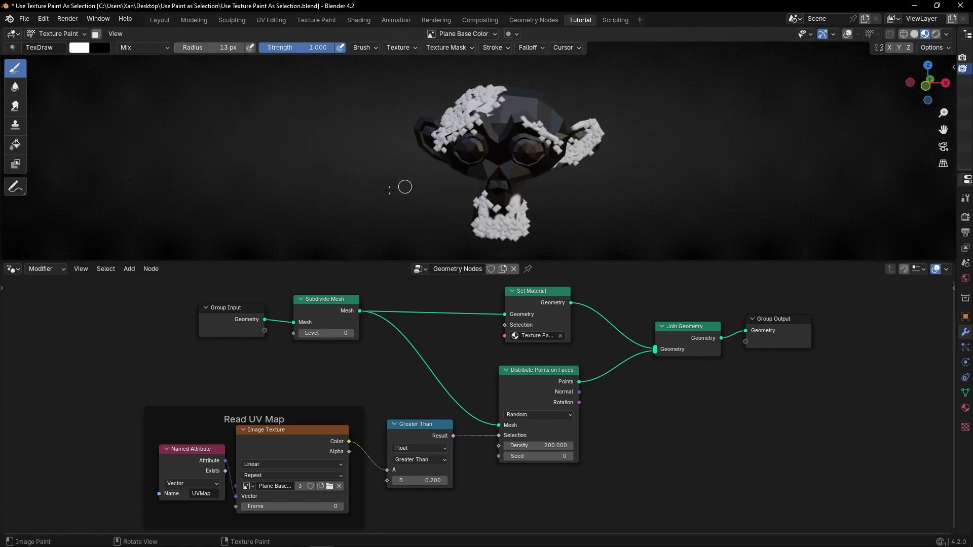
Clear all painted strokes from the monkey head with the Fill tool's black secondary color, and return to the Draw brush.
click(15, 145)
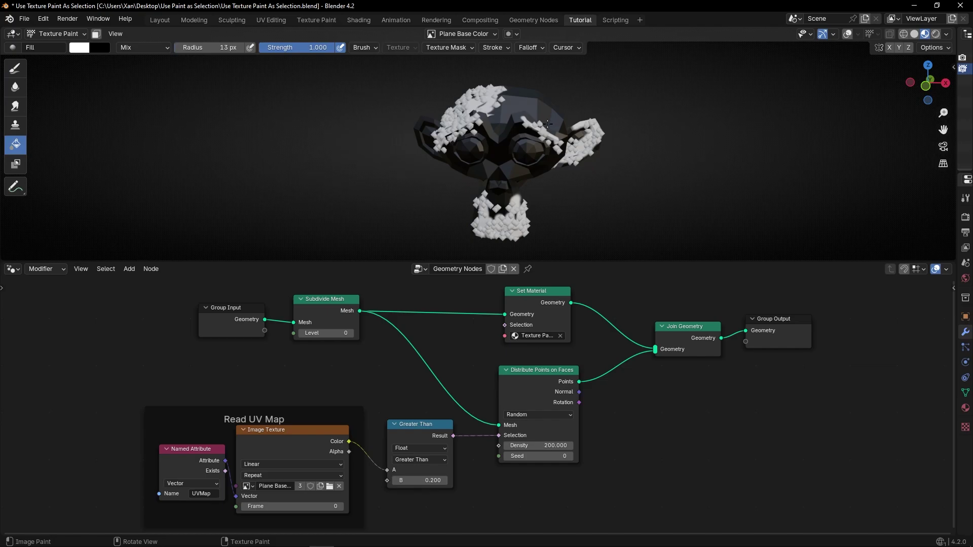
click(86, 50)
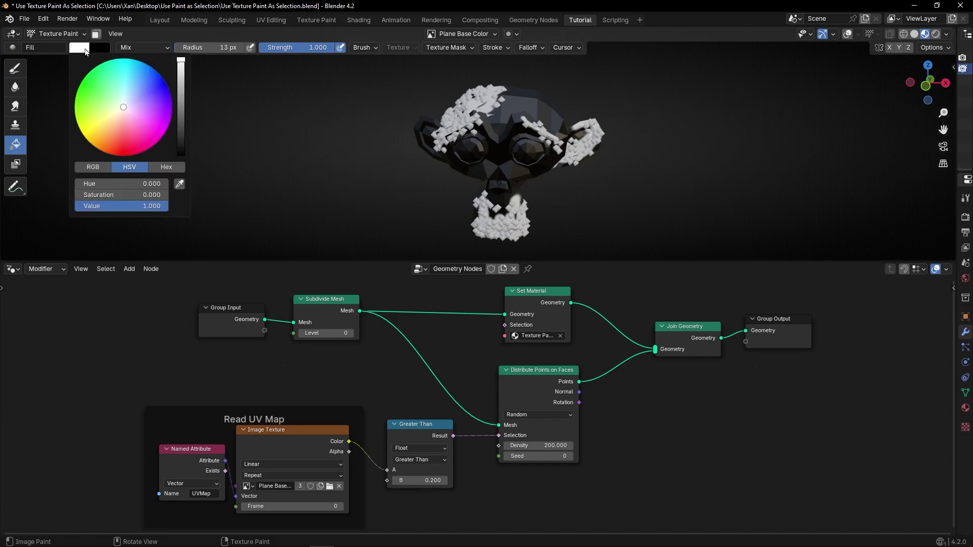
key(Escape)
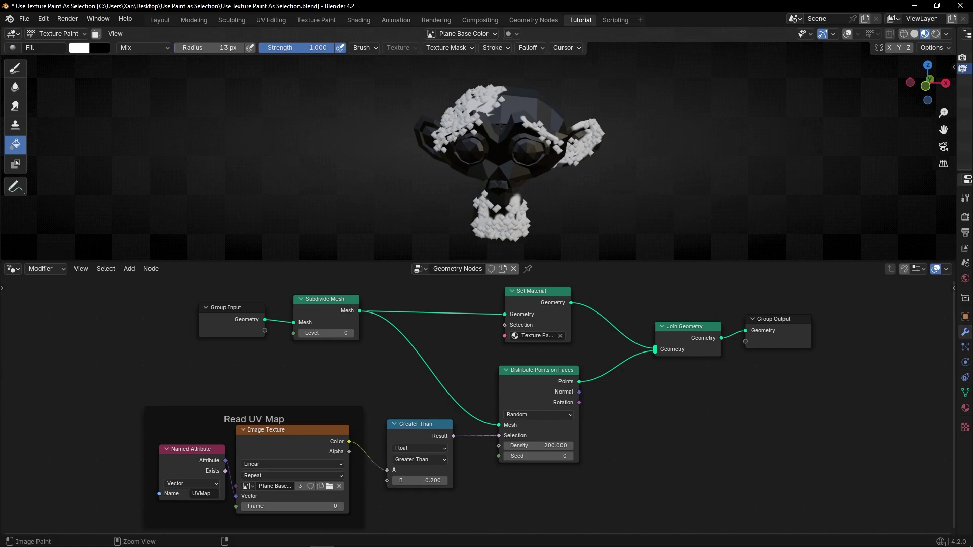
key(ctrl+z)
middle_drag(456, 126, 136, 154)
click(21, 73)
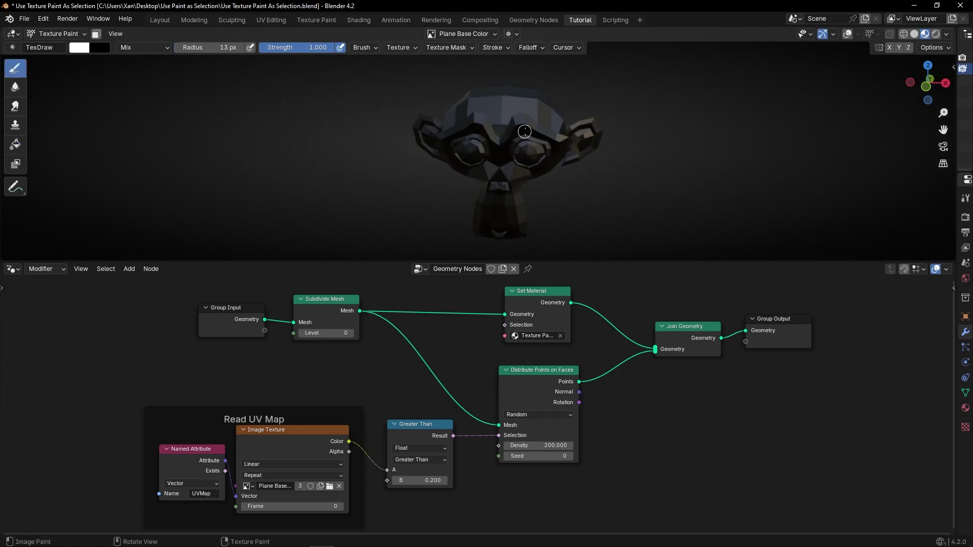
Paint strokes on the blue monkey head's muzzle and across the back of its head and ears.
scroll(525, 132, up, 5)
scroll(558, 132, down, 5)
middle_drag(580, 134, 633, 137)
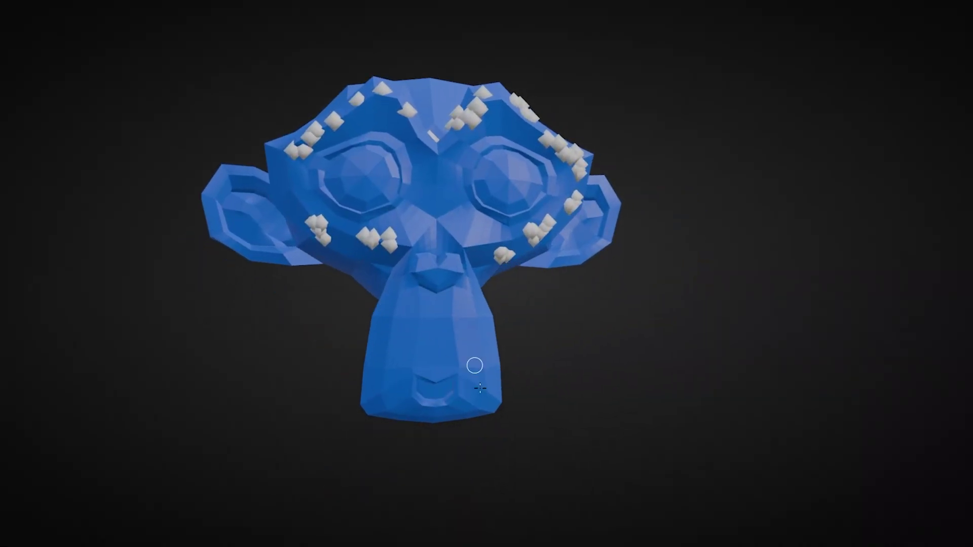
mouse_move(473, 364)
mouse_down()
mouse_move(476, 396)
mouse_move(456, 371)
mouse_up()
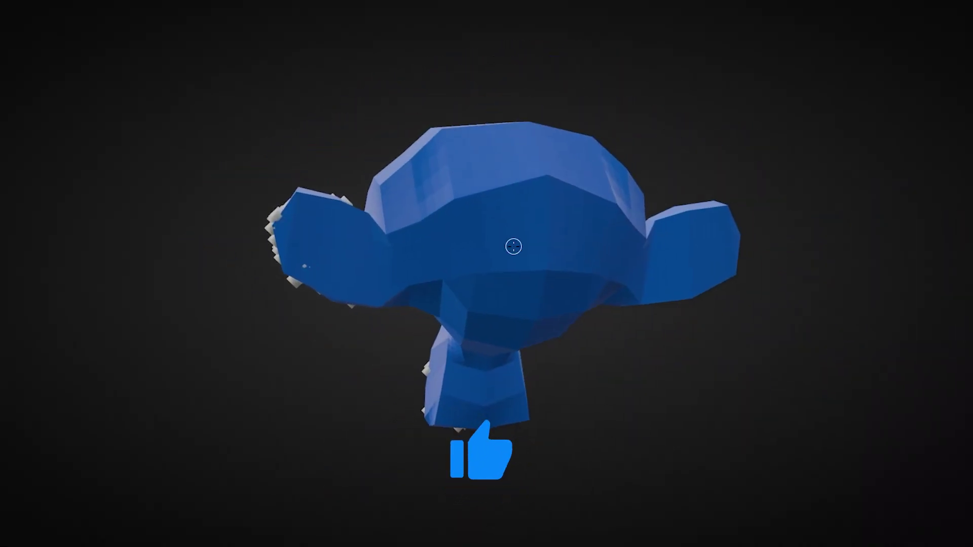
mouse_move(630, 256)
mouse_down()
mouse_move(624, 278)
mouse_move(426, 258)
mouse_up()
mouse_move(450, 394)
mouse_down()
mouse_move(490, 404)
mouse_move(509, 365)
mouse_up()
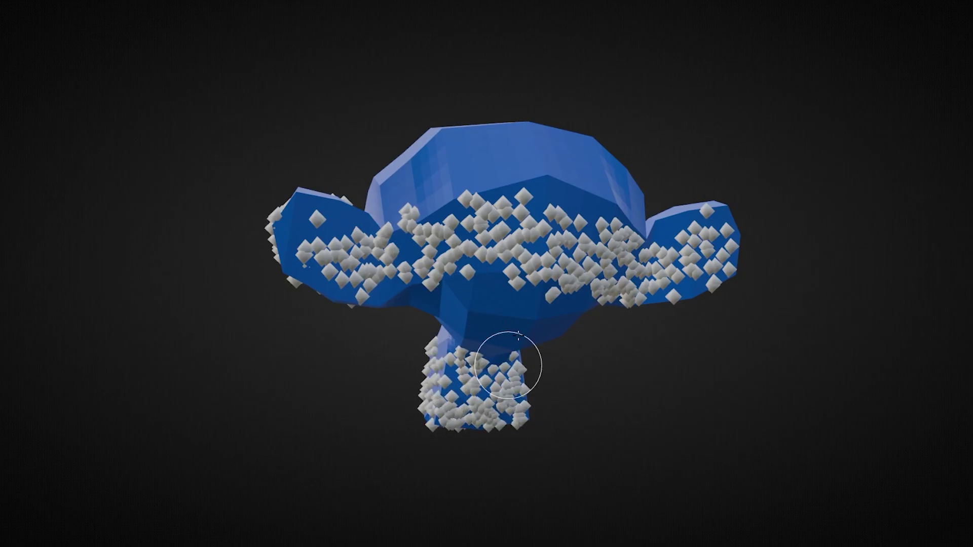